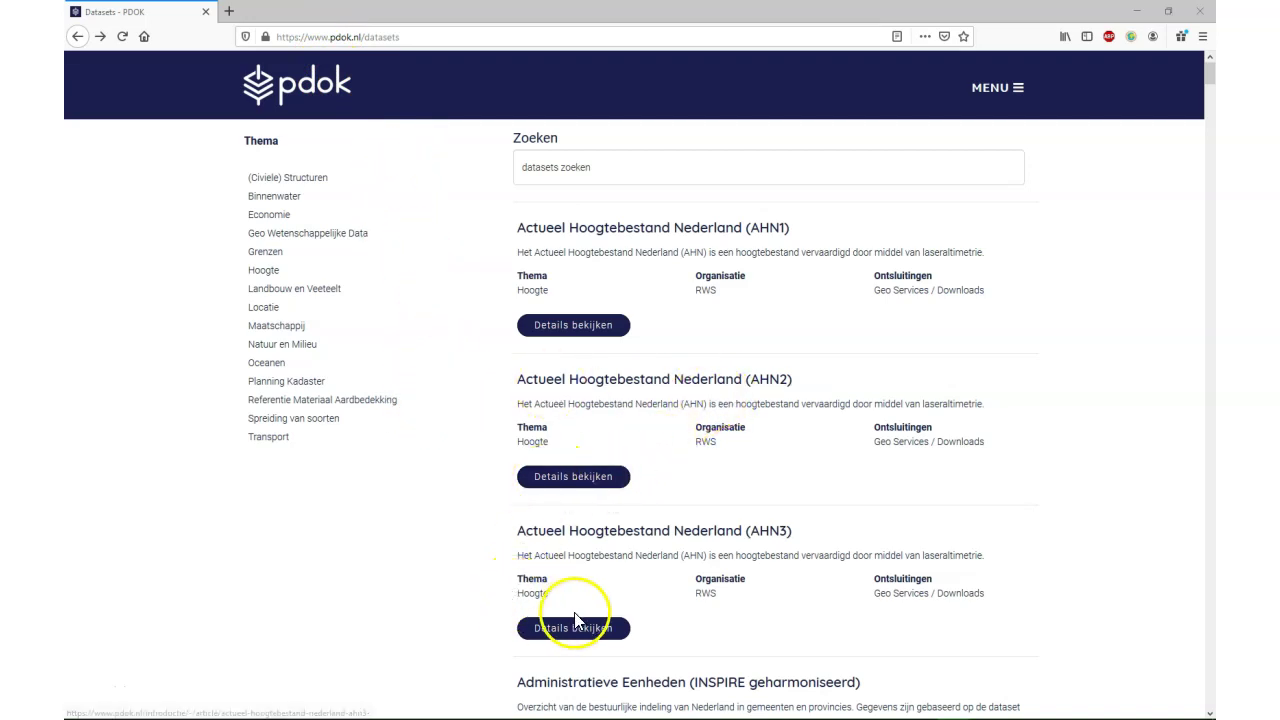
Go from the AHN3 dataset details in PDOK to its download page with the tile map.
scroll(590, 600, "down", 3)
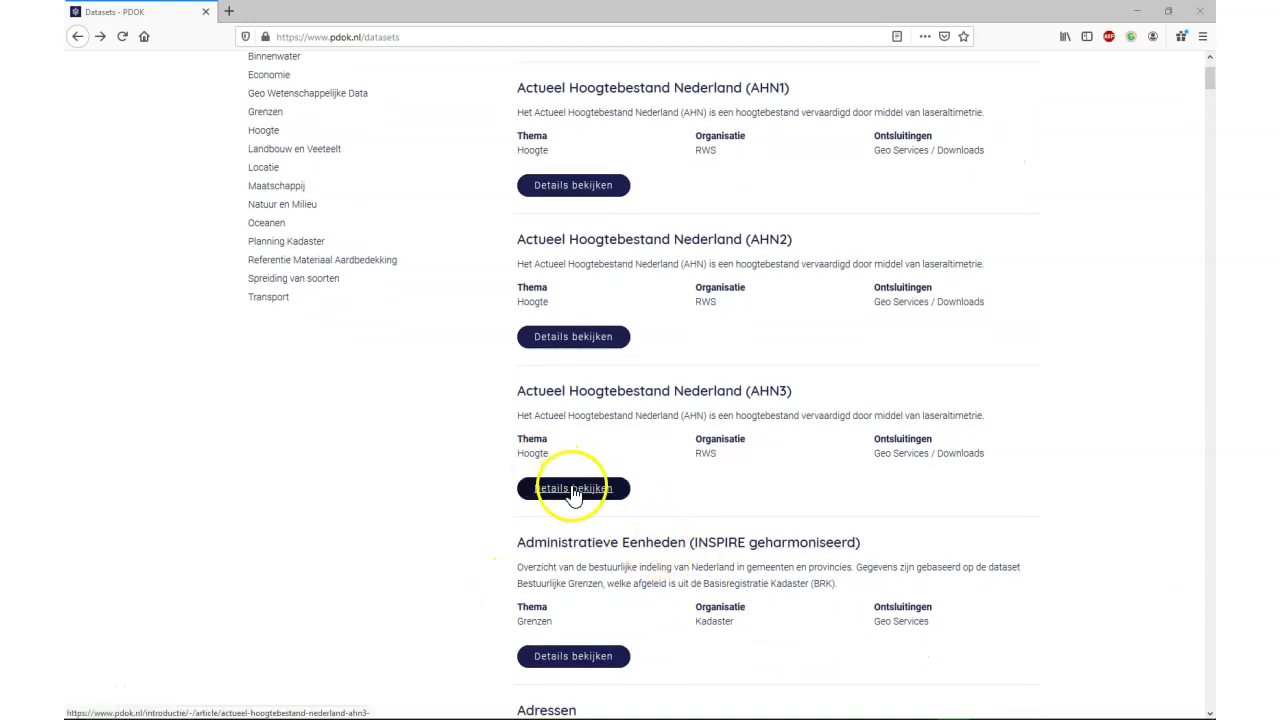
left_click(573, 490)
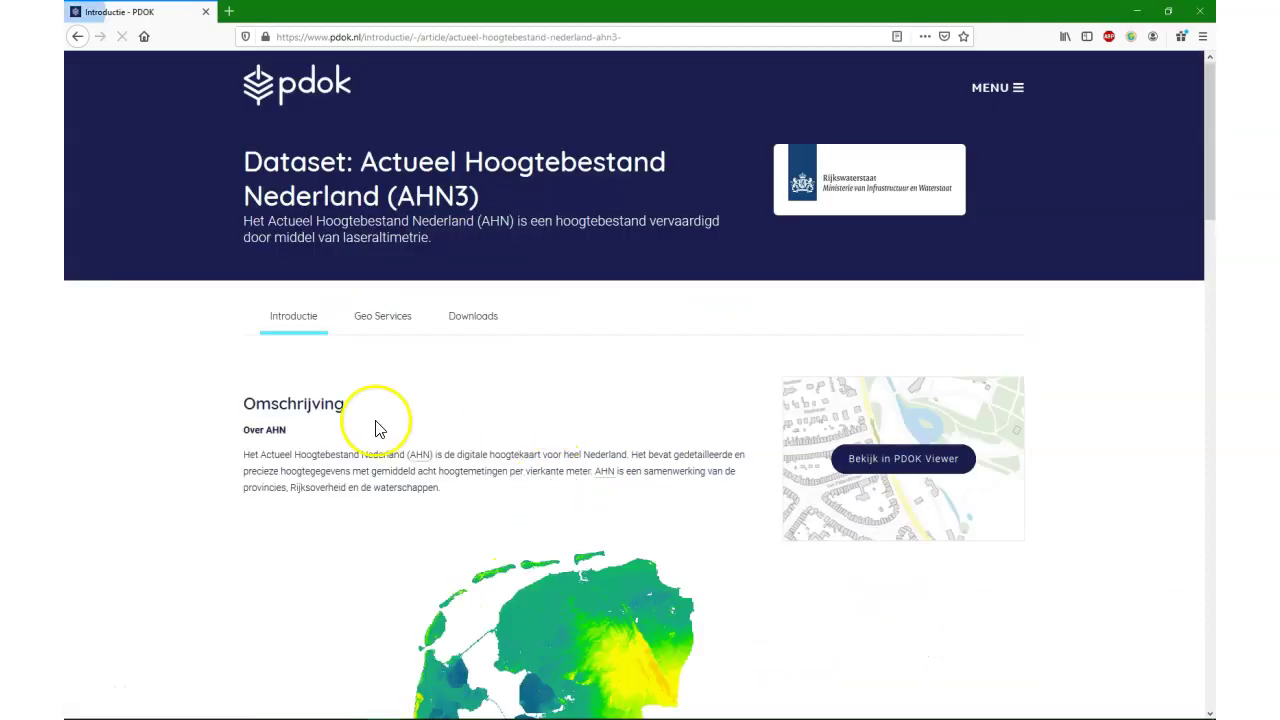
scroll(176, 375, "down", 8)
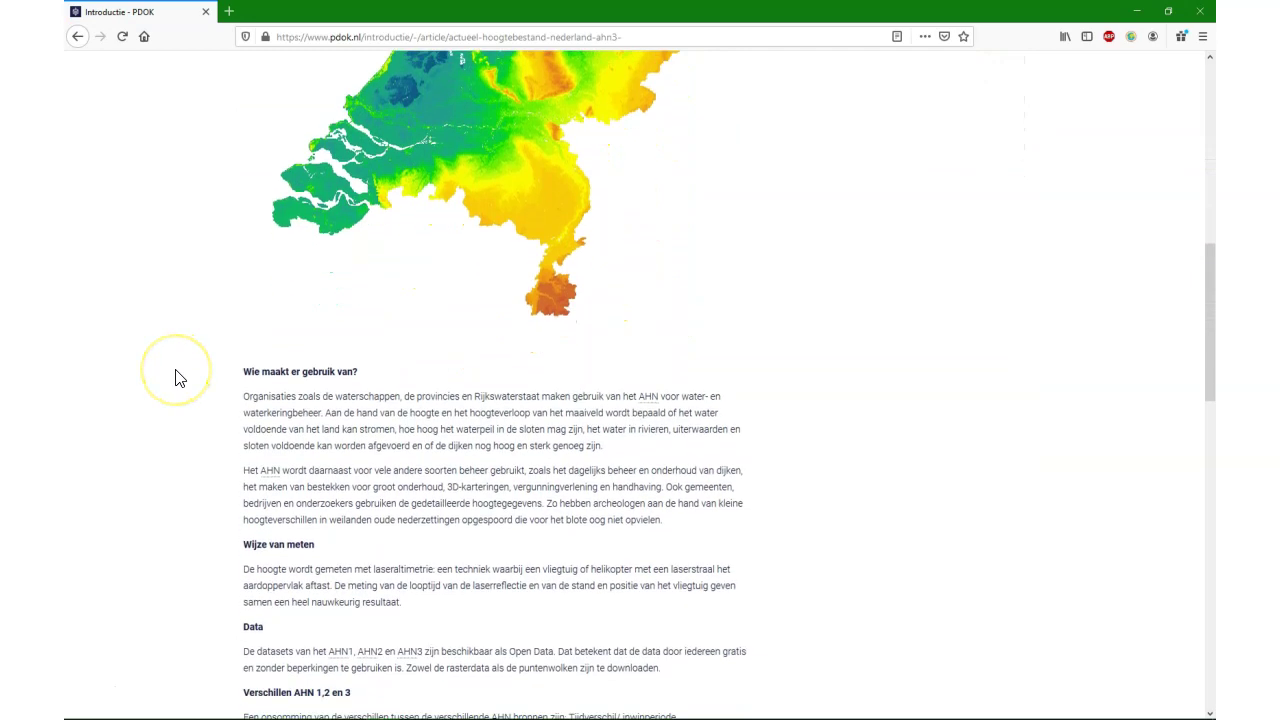
scroll(176, 375, "down", 5)
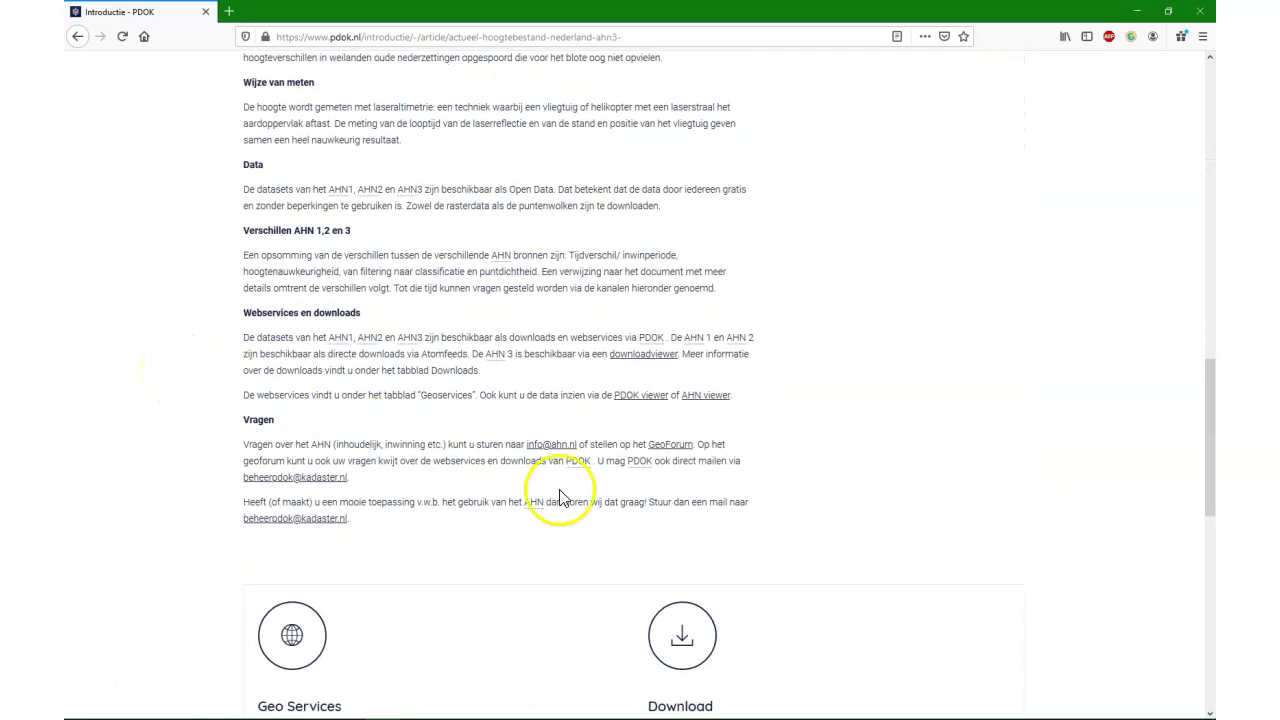
scroll(560, 497, "down", 4)
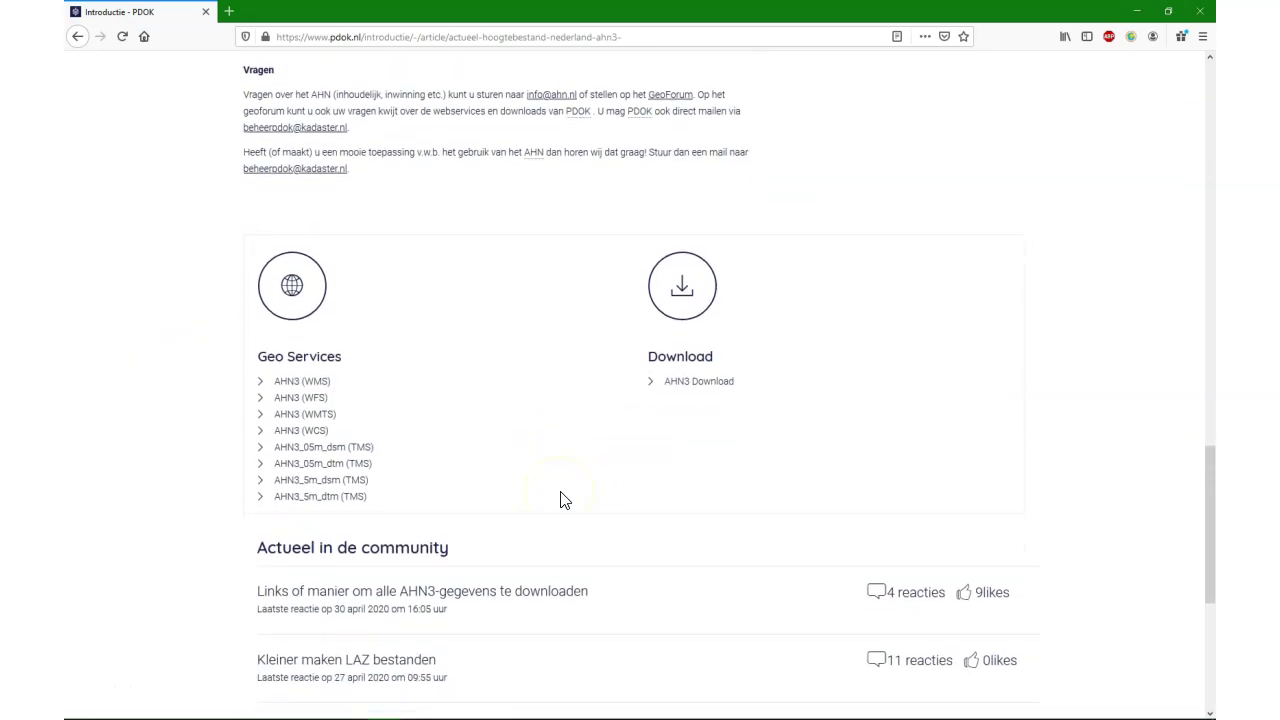
left_click(708, 388)
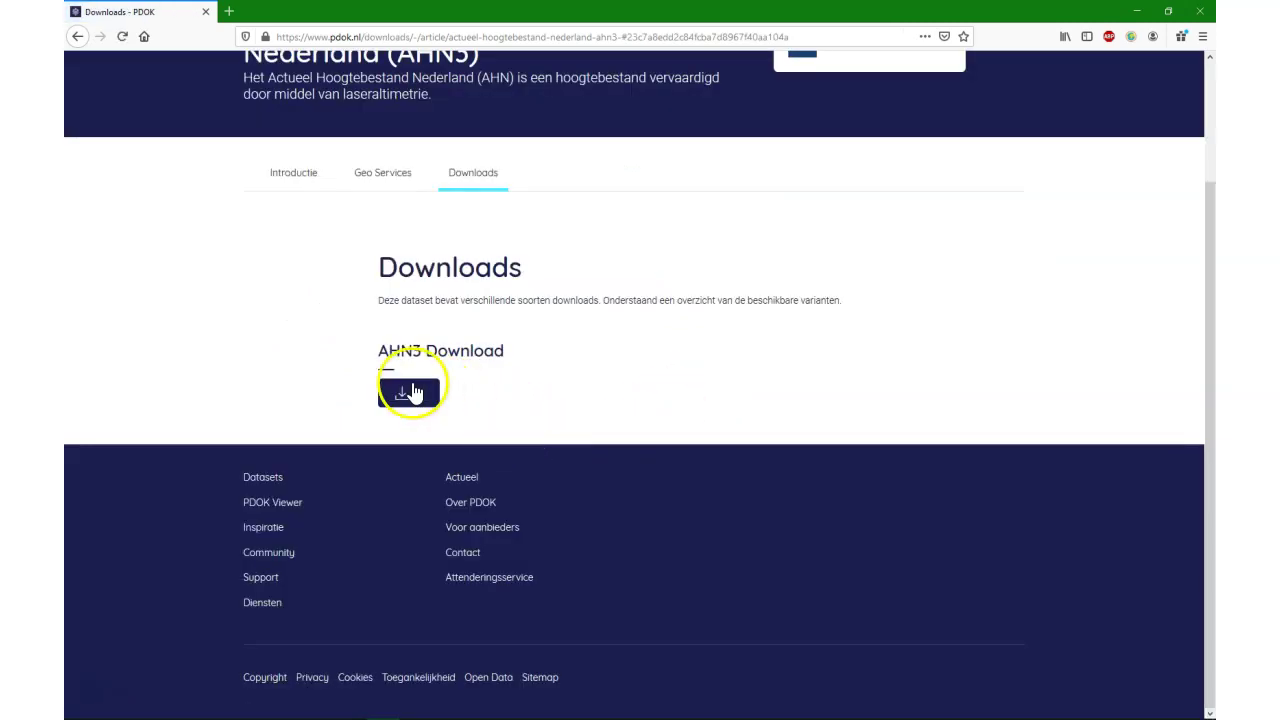
left_click(413, 392)
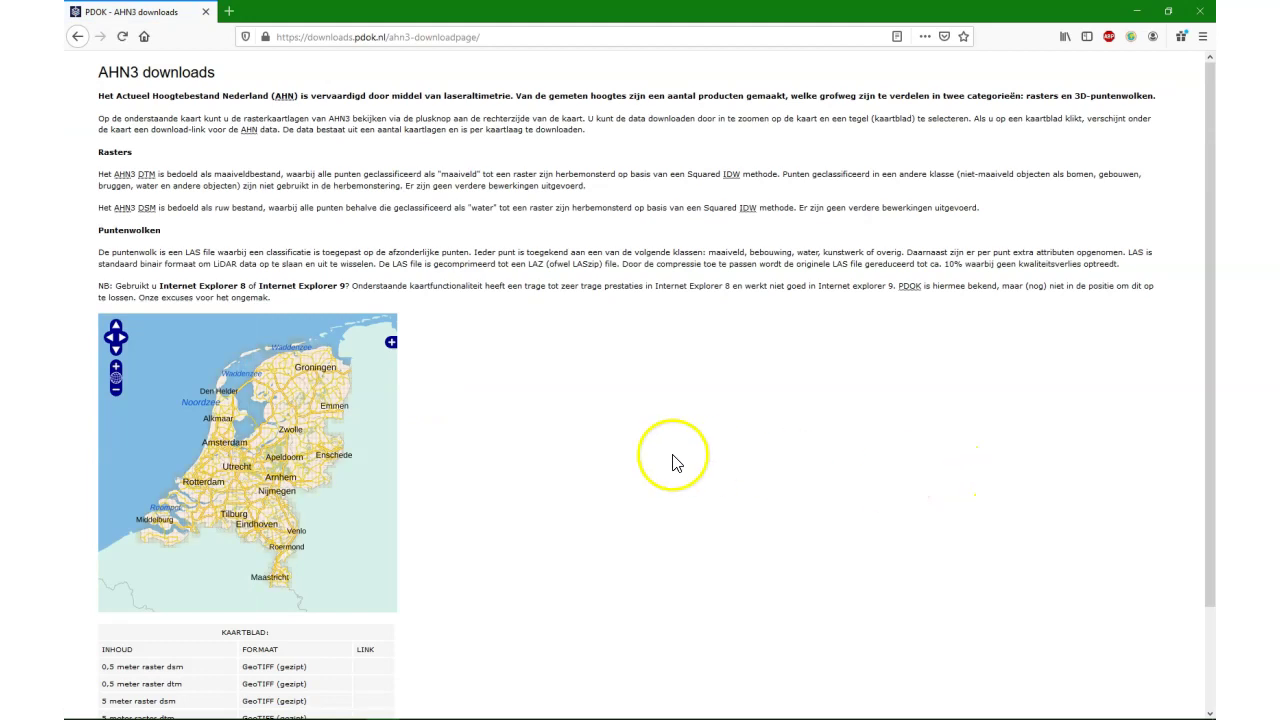
Download the point cloud for Rotterdam sheet 37HN1, then start the LAStools download.
scroll(516, 422, "down", 1)
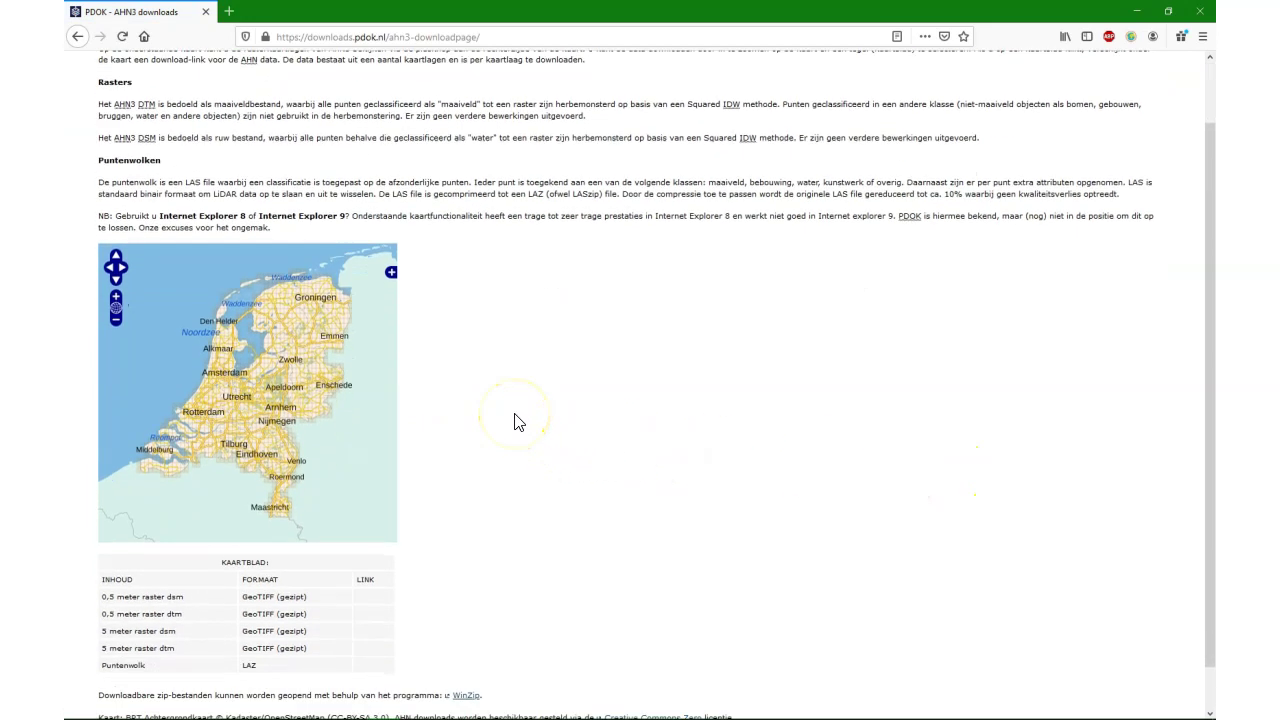
scroll(516, 422, "down", 1)
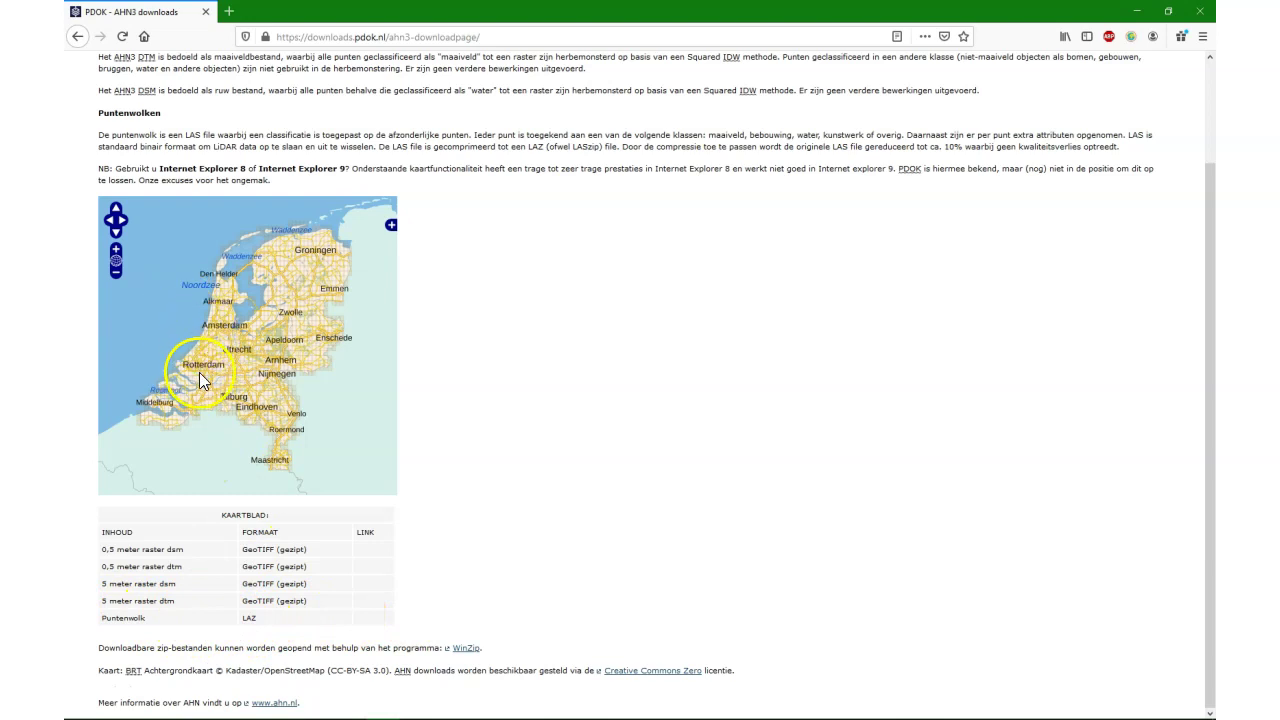
scroll(199, 372, "up", 5)
scroll(279, 364, "up", 2)
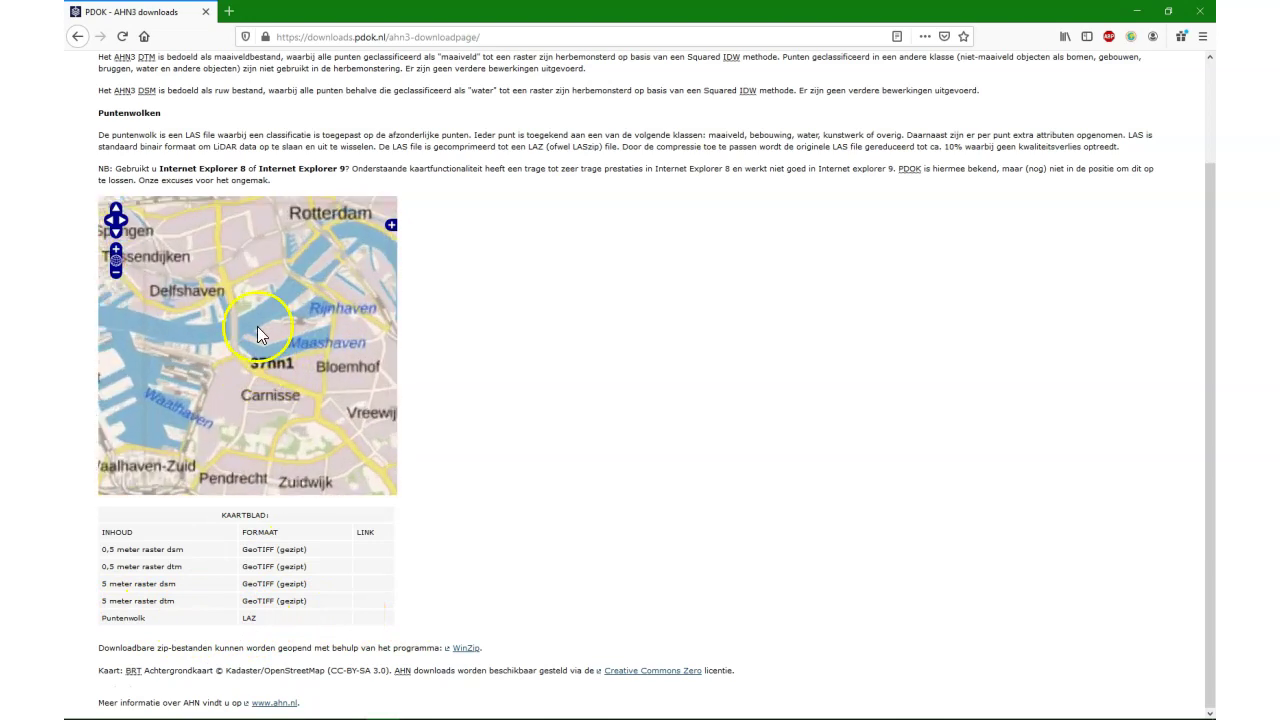
left_click(230, 325)
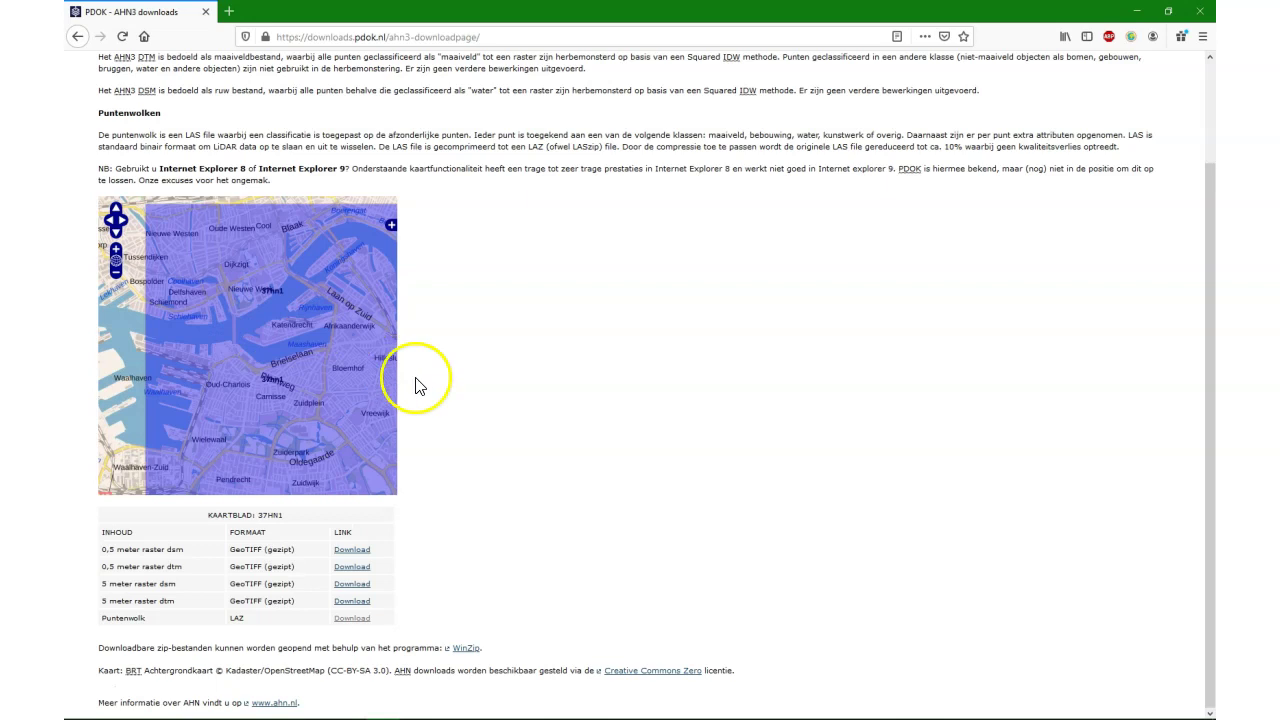
scroll(320, 413, "down", 2)
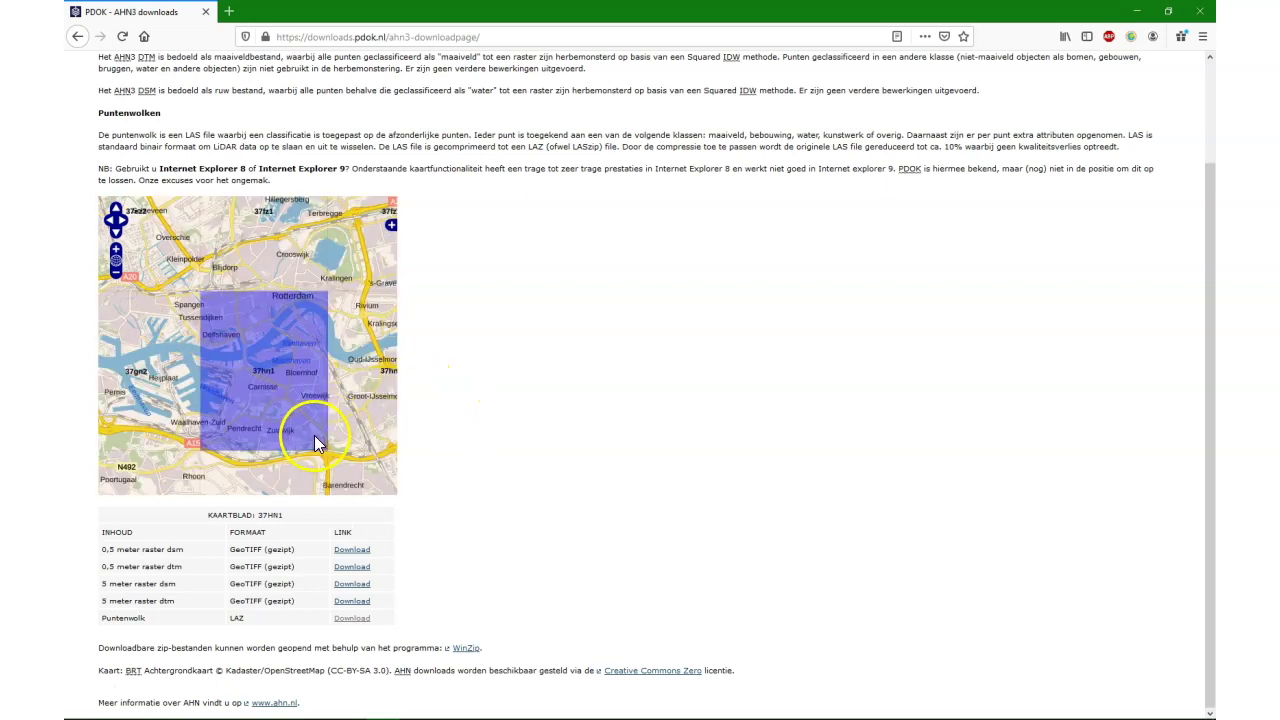
left_click(349, 622)
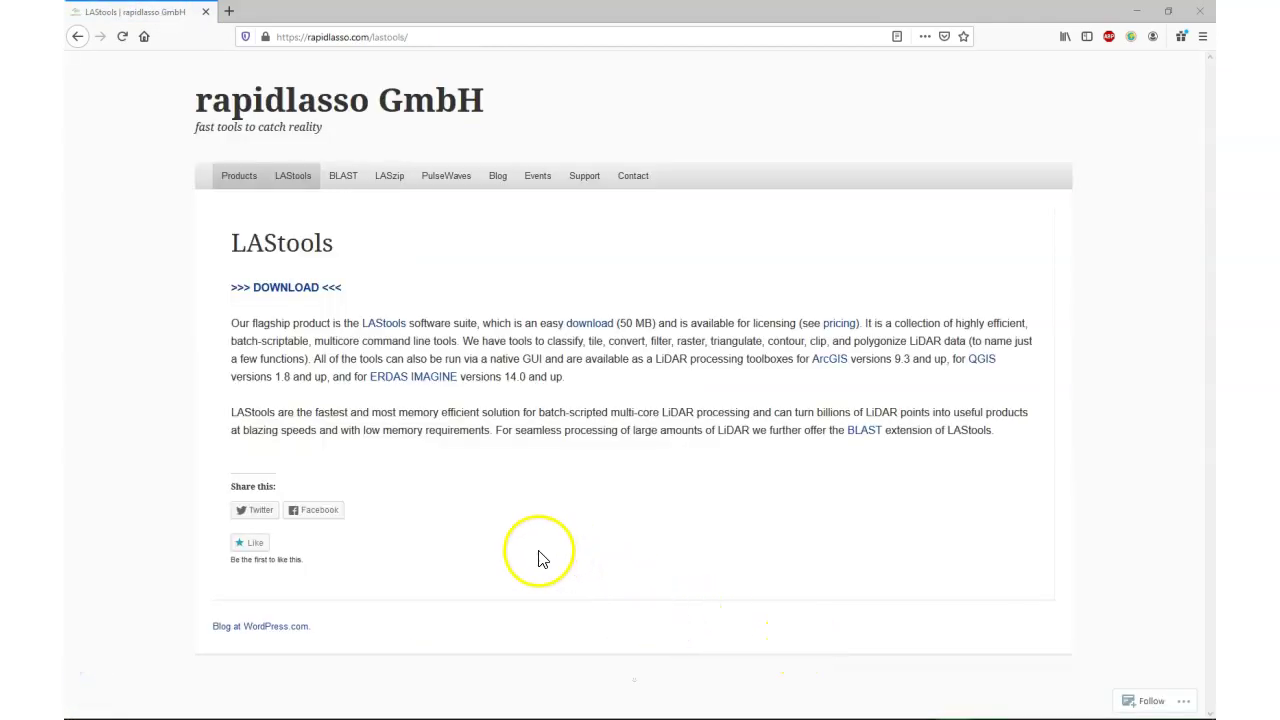
left_click(281, 290)
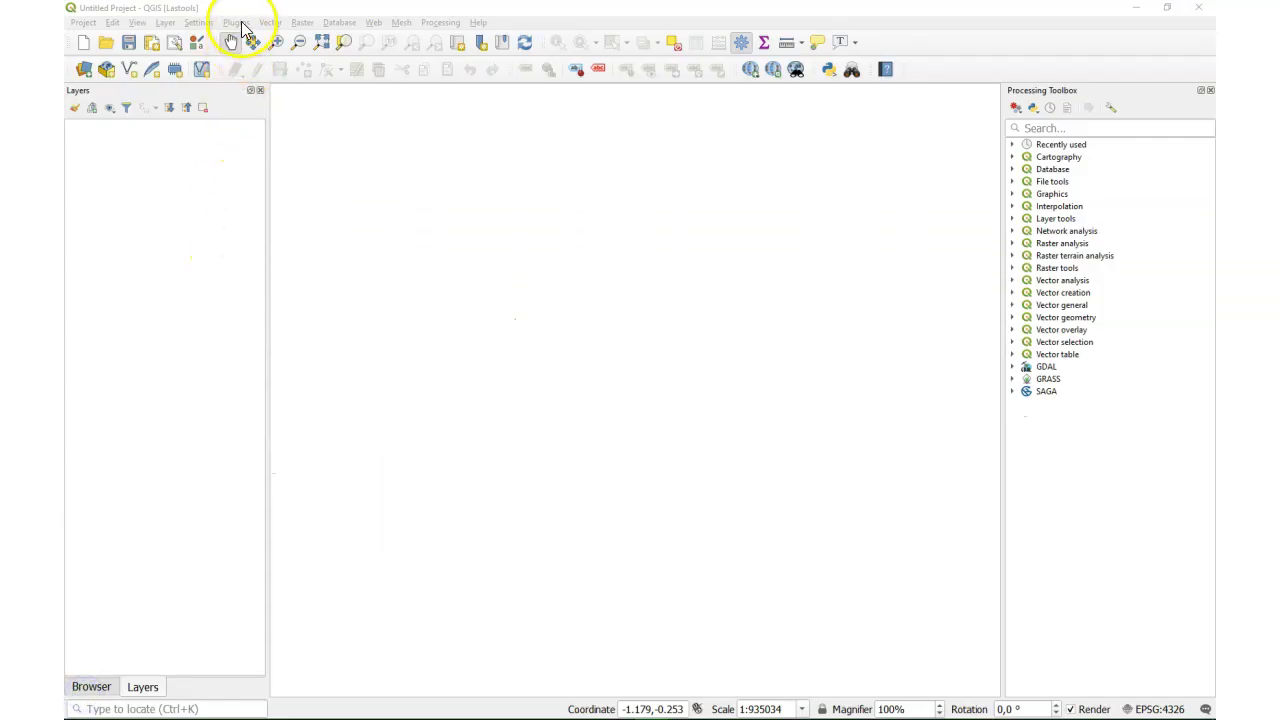
Find the LAStools plugin by searching 'las' in the plugin manager and enable it.
left_click(238, 23)
left_click(258, 40)
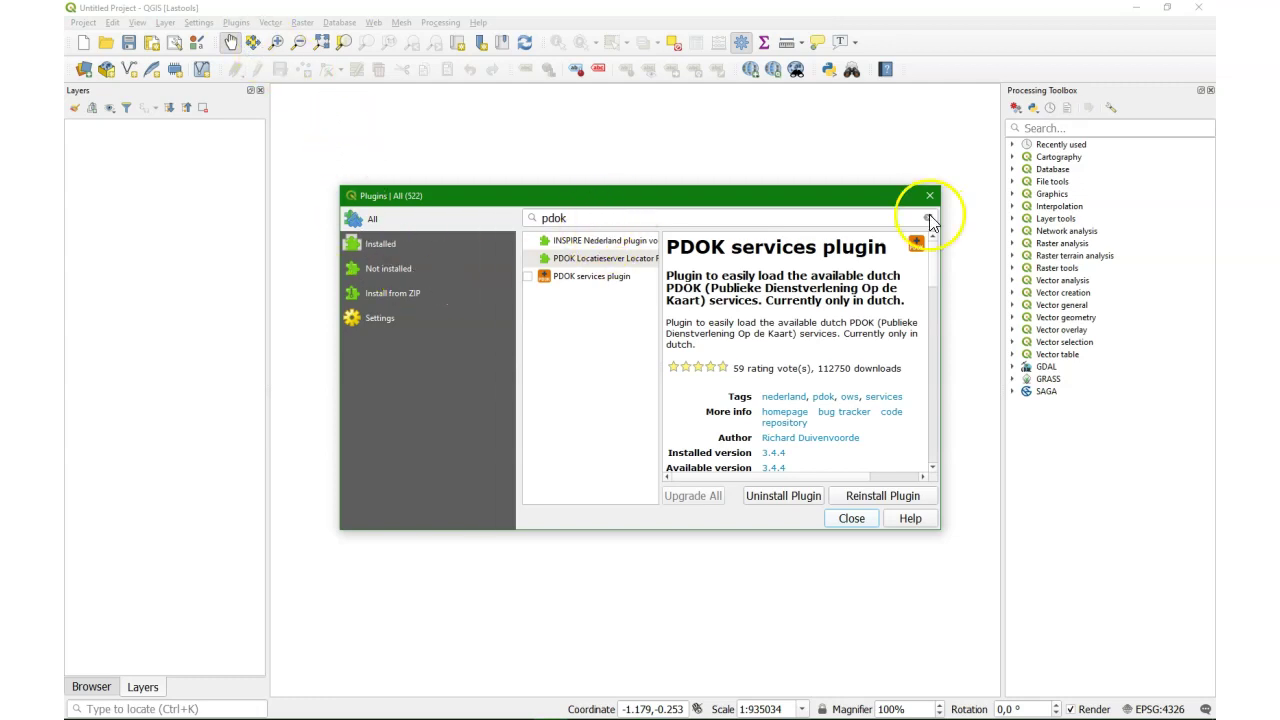
left_click(927, 217)
type("las")
left_click(592, 367)
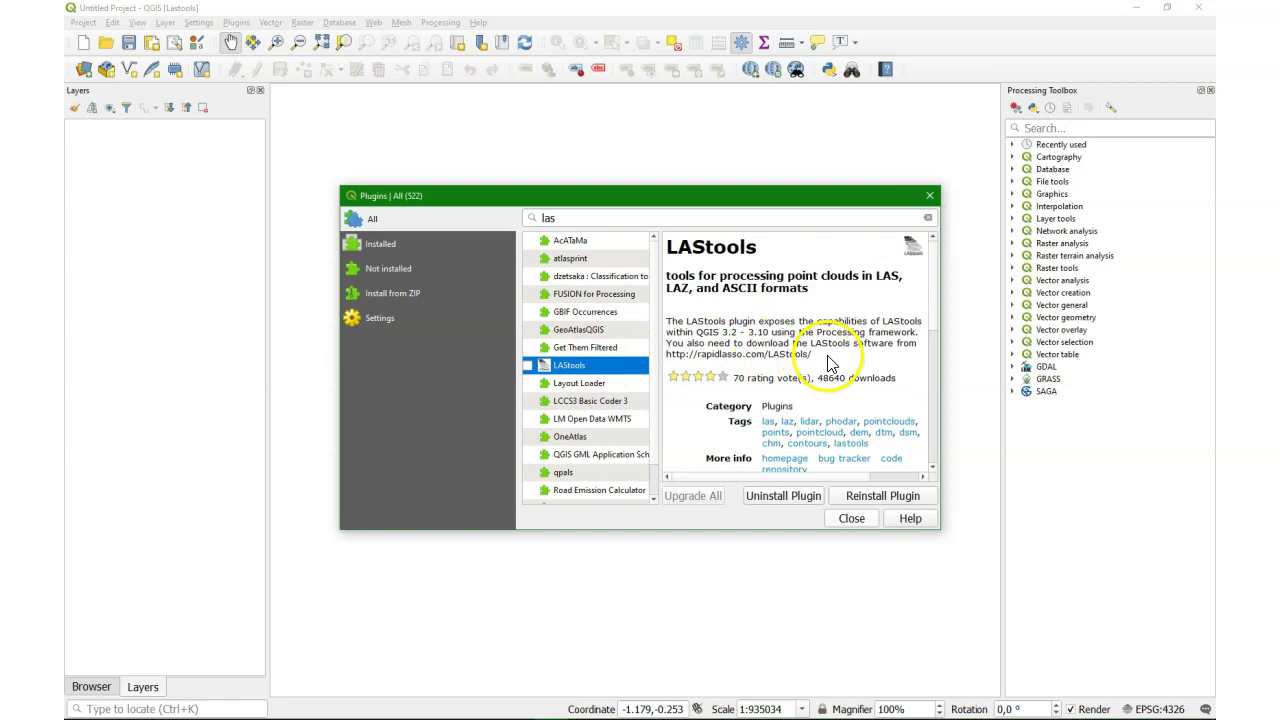
left_click(527, 366)
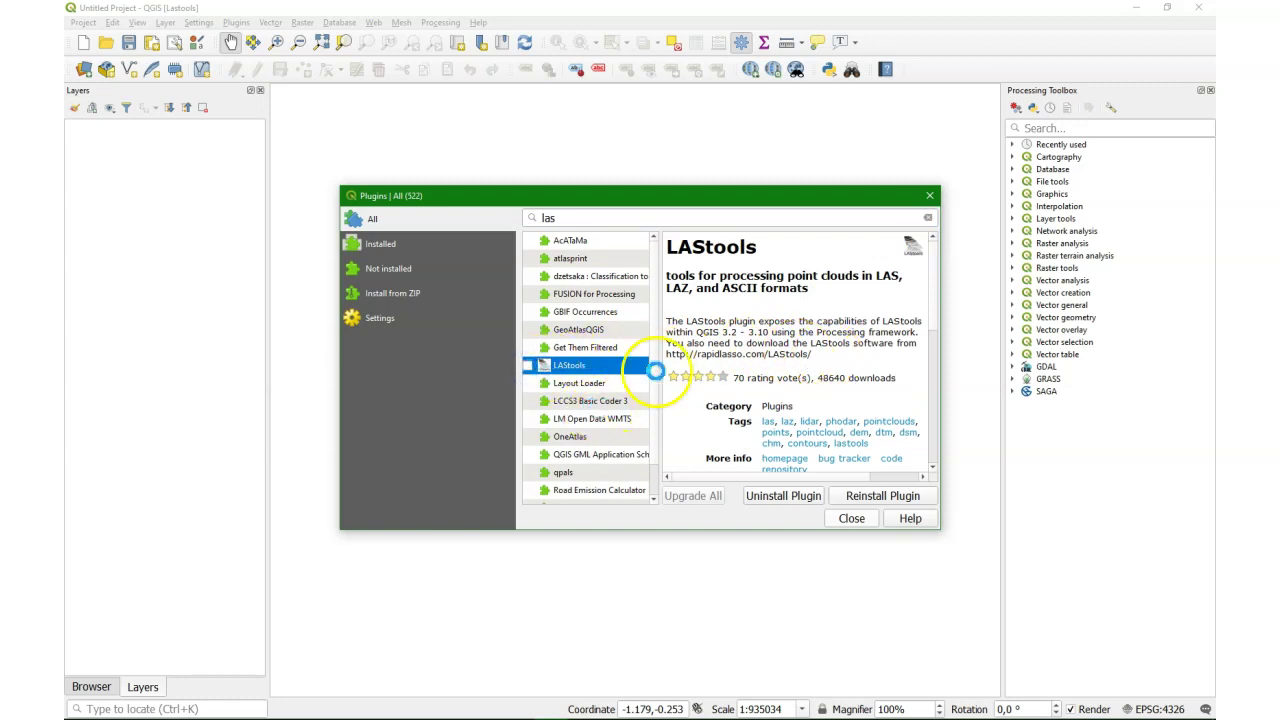
left_click(851, 518)
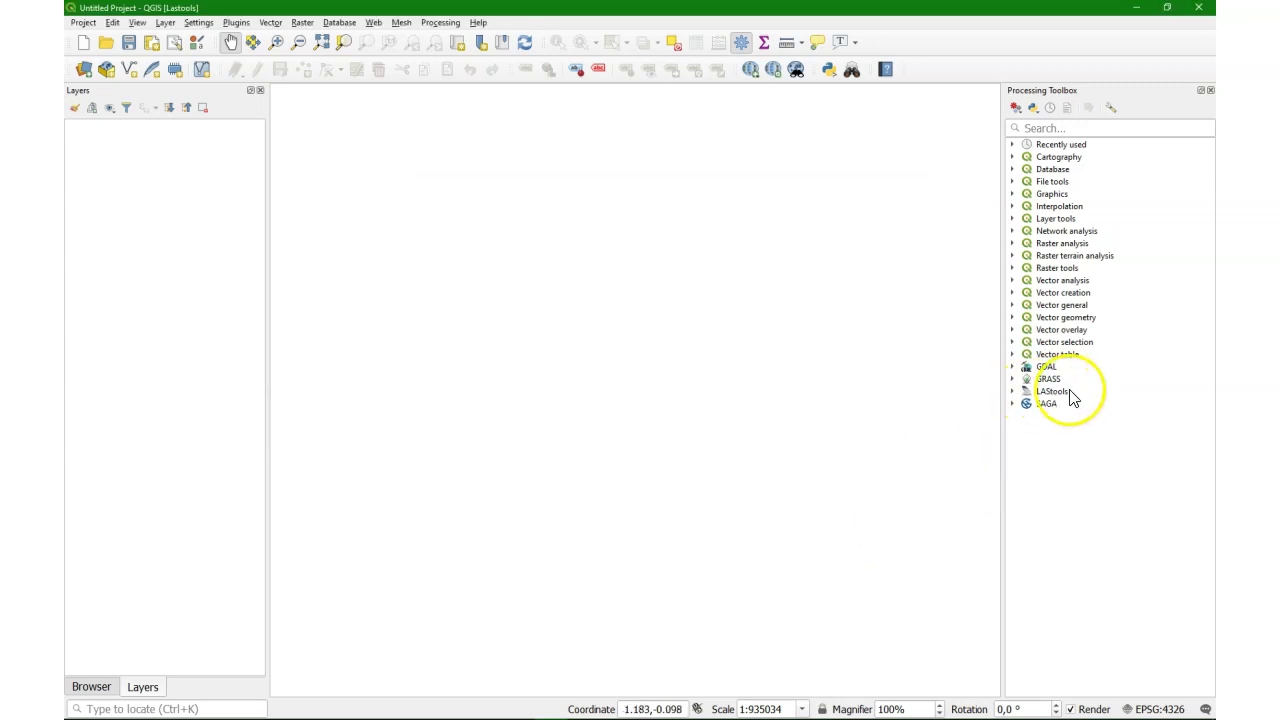
Check that the LAStools processing provider is activated with folder Z:\LAStools, and confirm.
left_click(1109, 110)
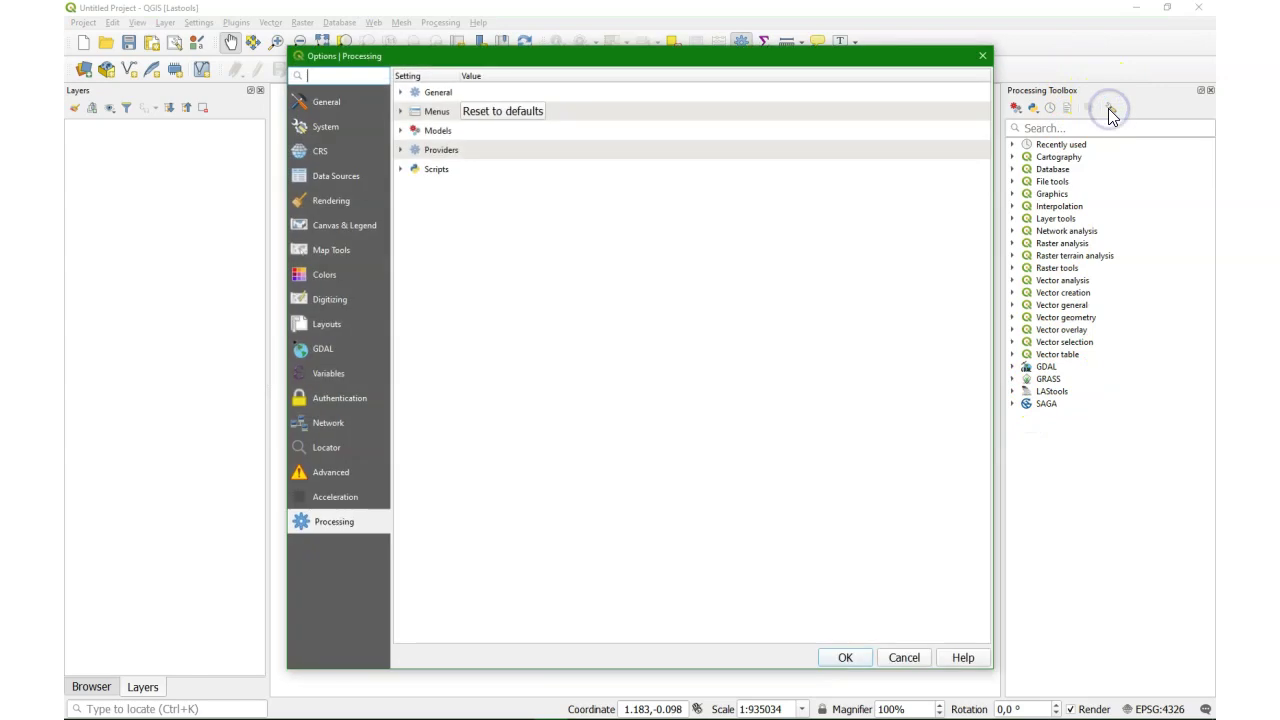
left_click(401, 150)
left_click(414, 207)
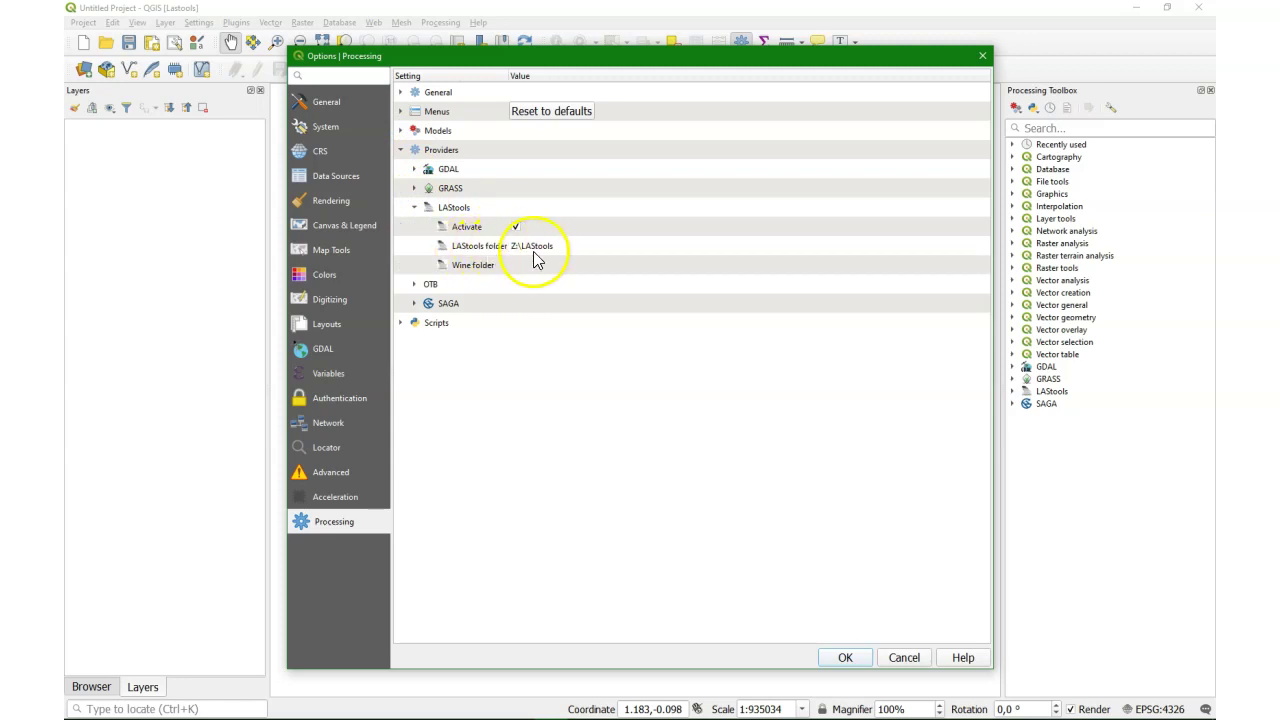
left_click(845, 658)
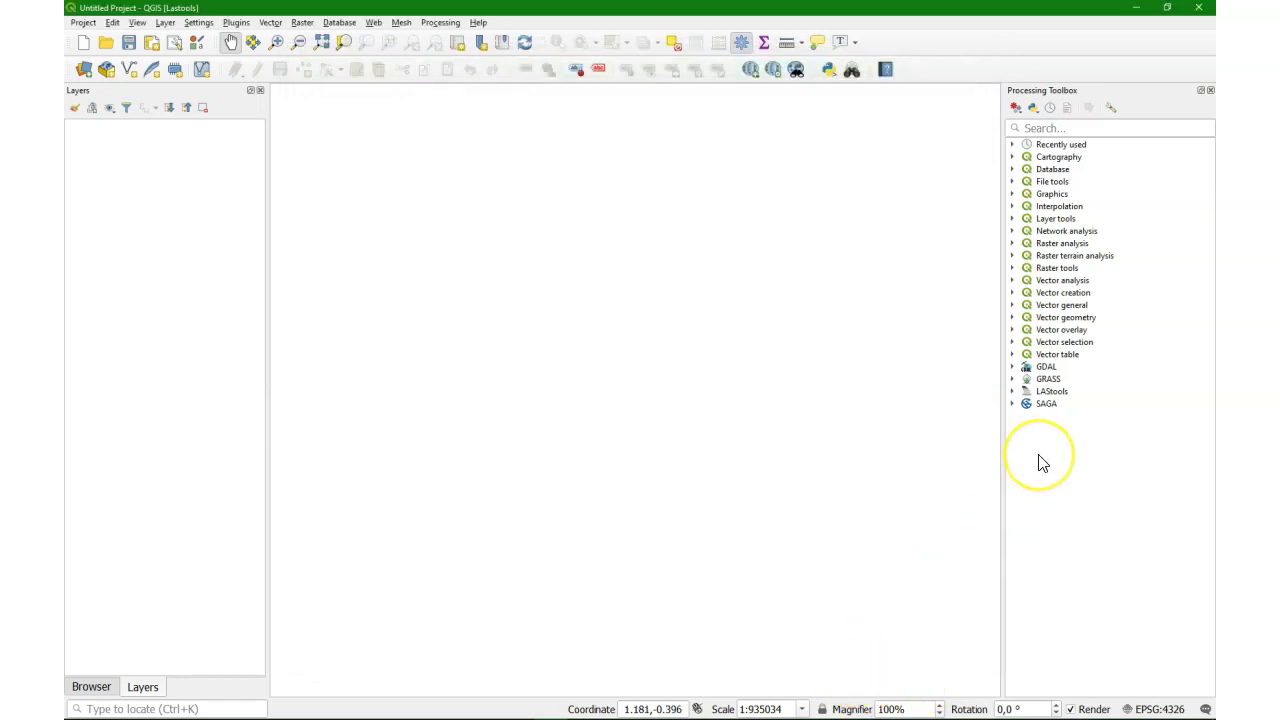
Open the lasinfo tool from the LAStools 'file - checking quality' group.
left_click(1013, 391)
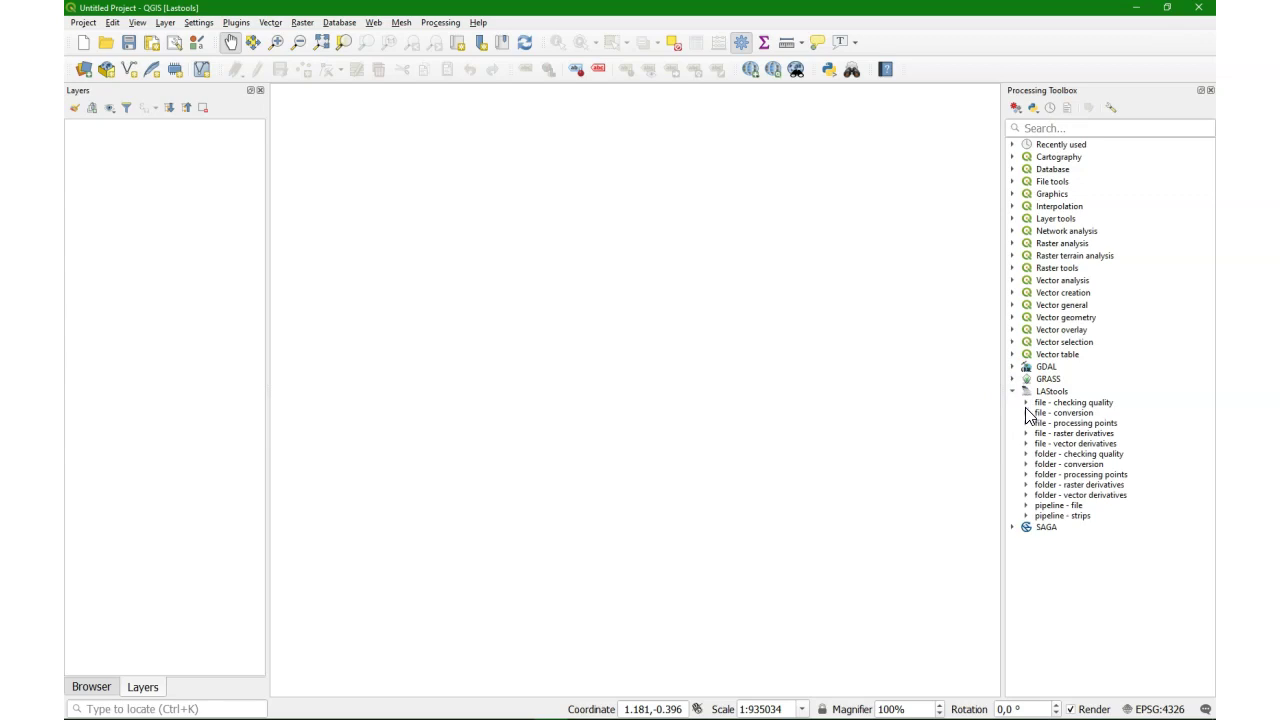
left_click(1025, 403)
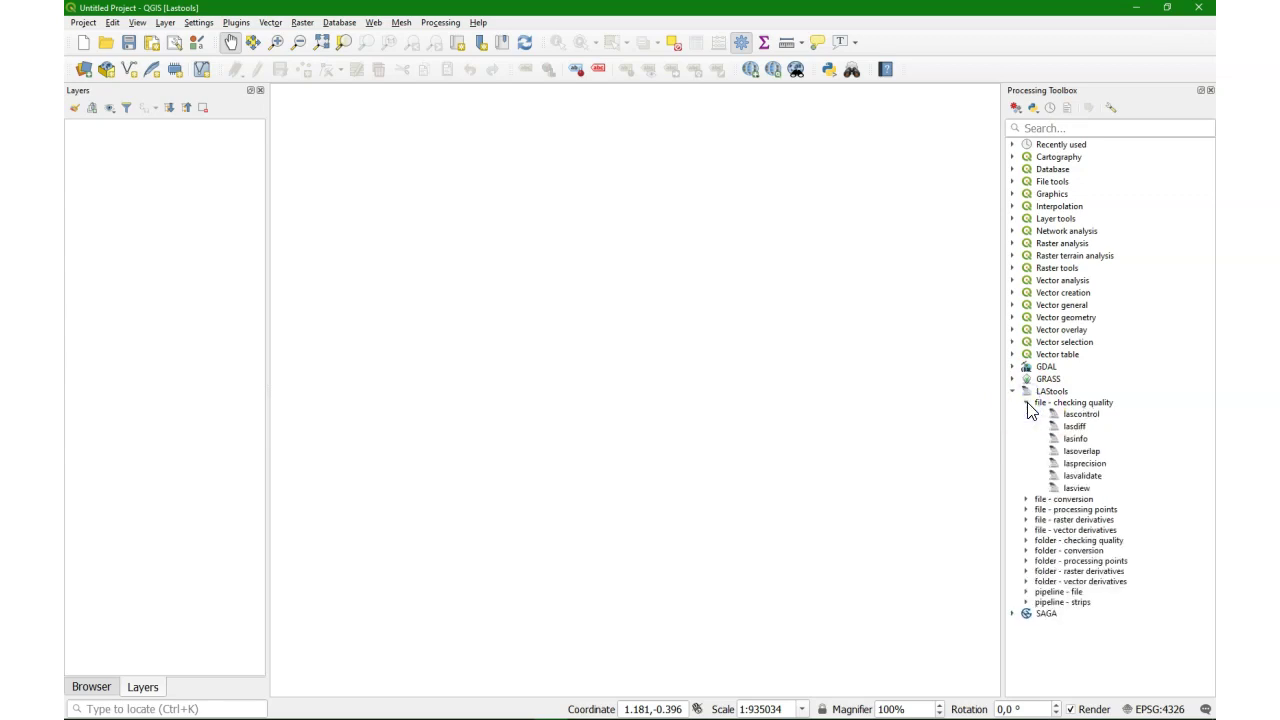
left_click(1073, 440)
double_click(1073, 440)
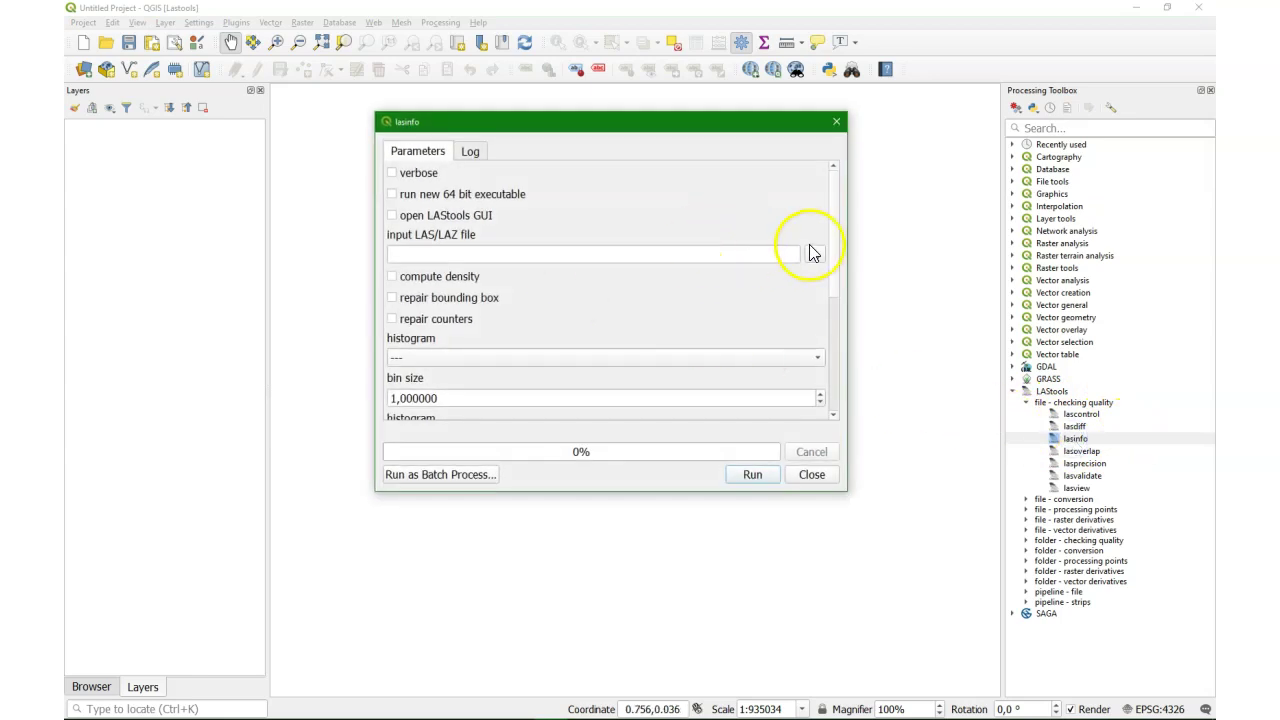
Run lasinfo on C_37HN1.LAZ and close the finished report.
left_click(815, 254)
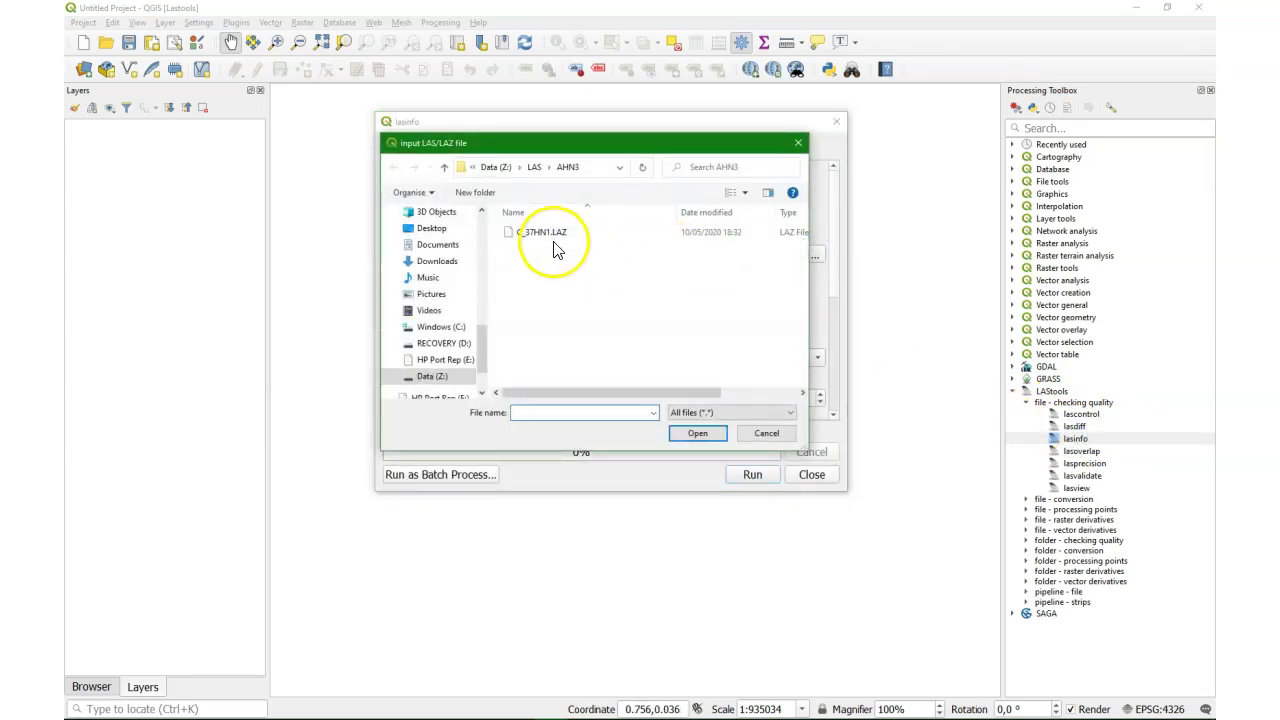
left_click(545, 232)
left_click(690, 435)
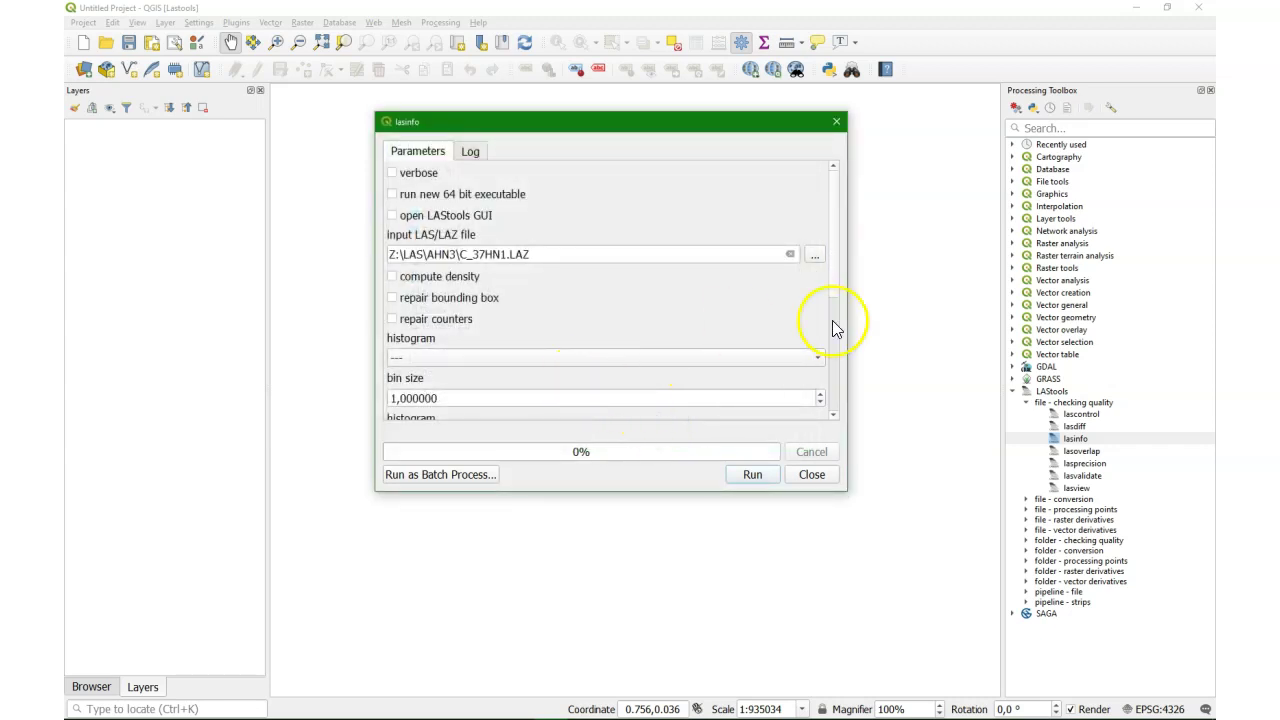
left_click_drag(834, 262, 842, 376)
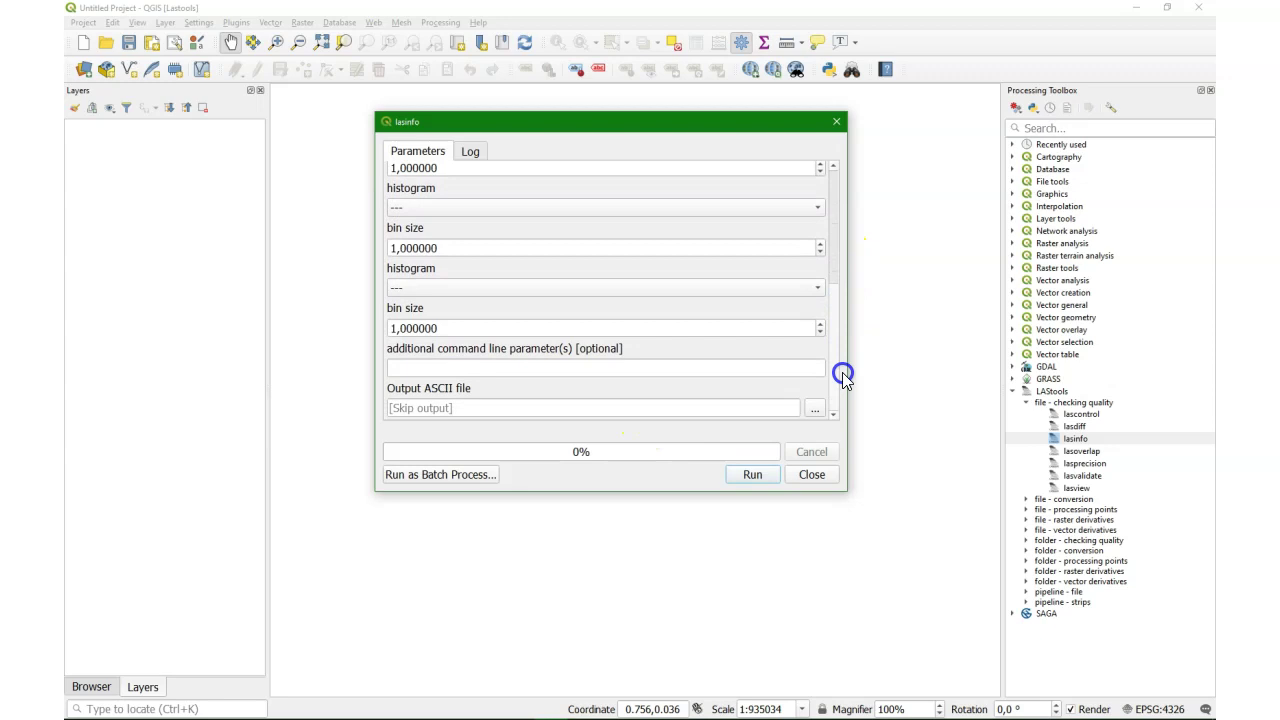
left_click(757, 473)
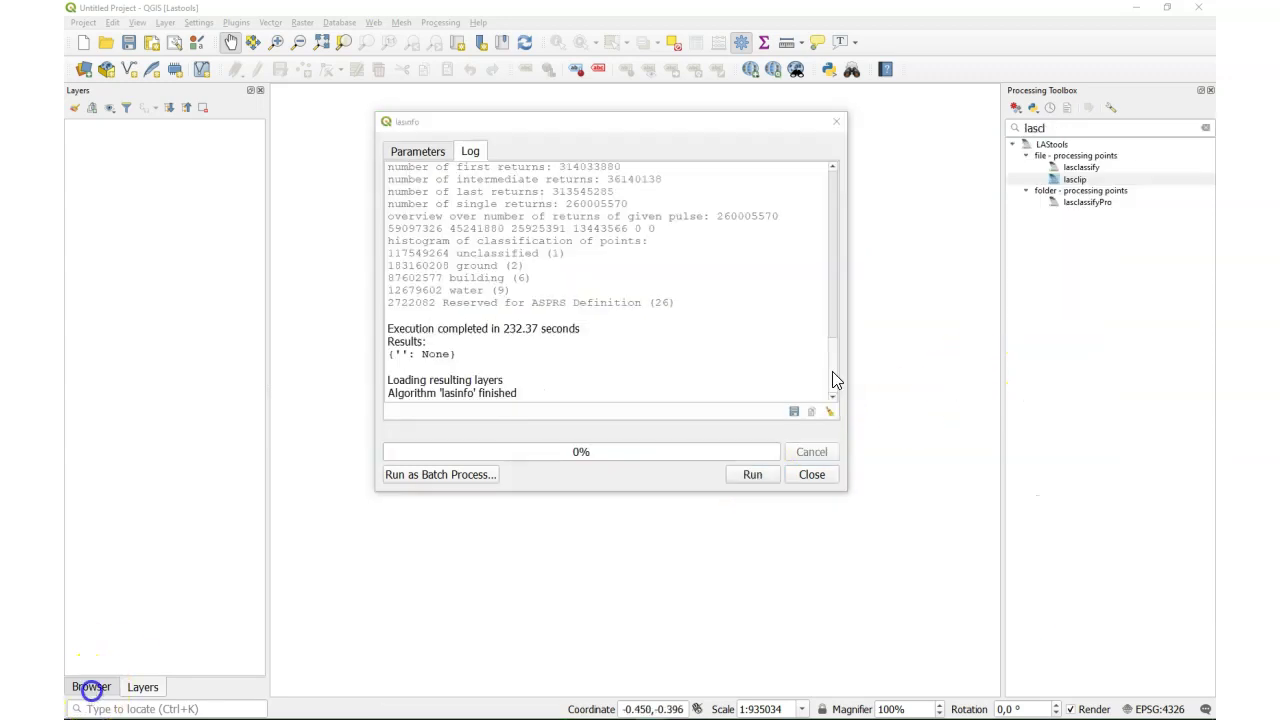
left_click_drag(832, 371, 834, 353)
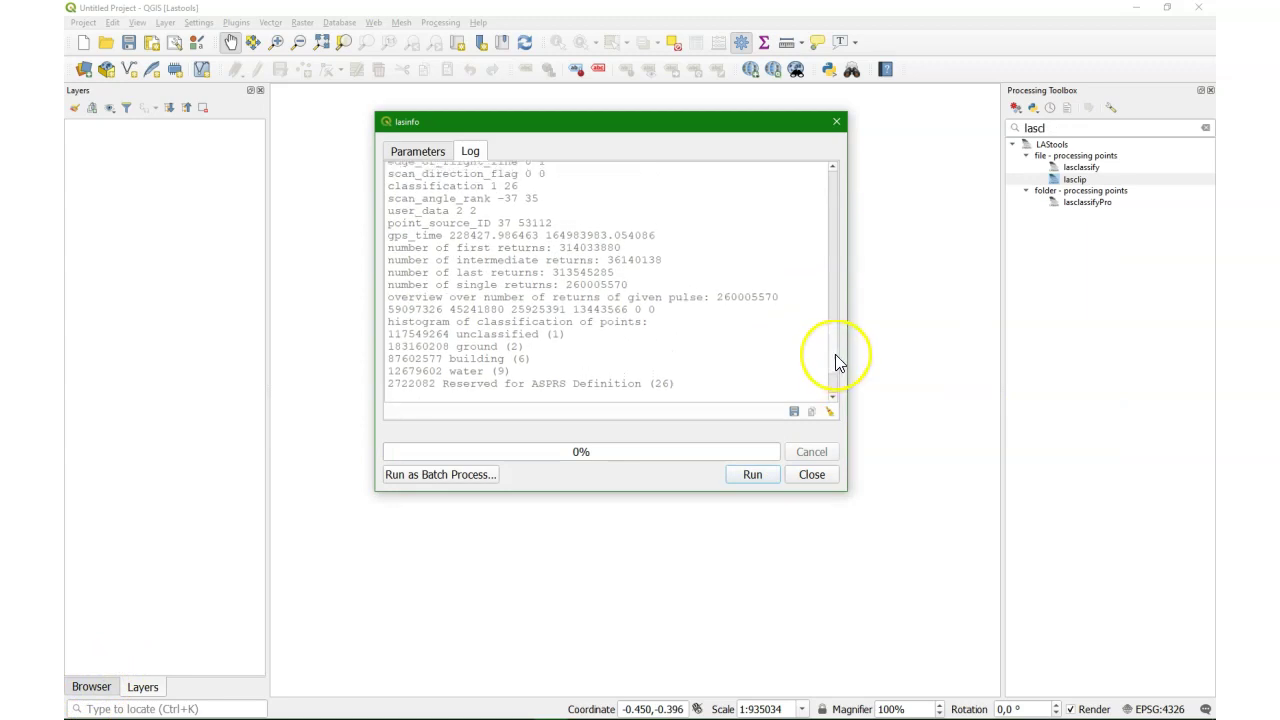
left_click_drag(837, 358, 833, 285)
left_click(820, 475)
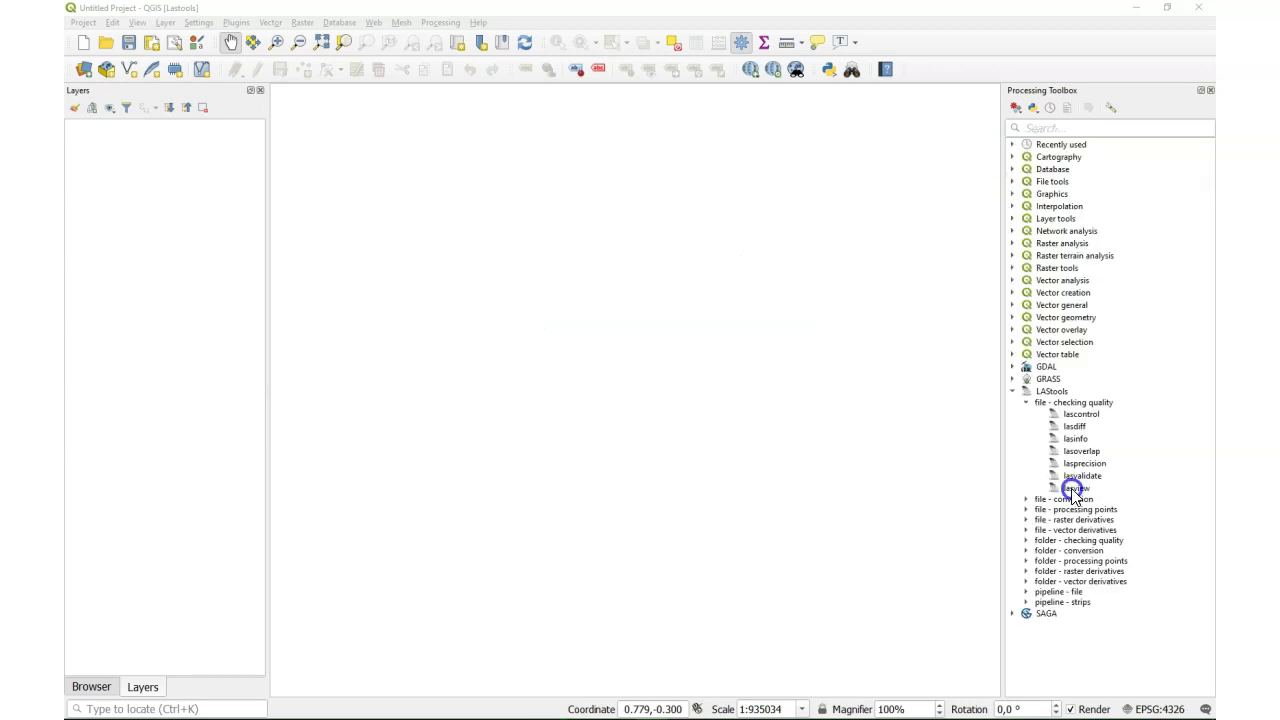
Run the lasview viewer on the C_37HN1.LAZ tile.
double_click(1076, 487)
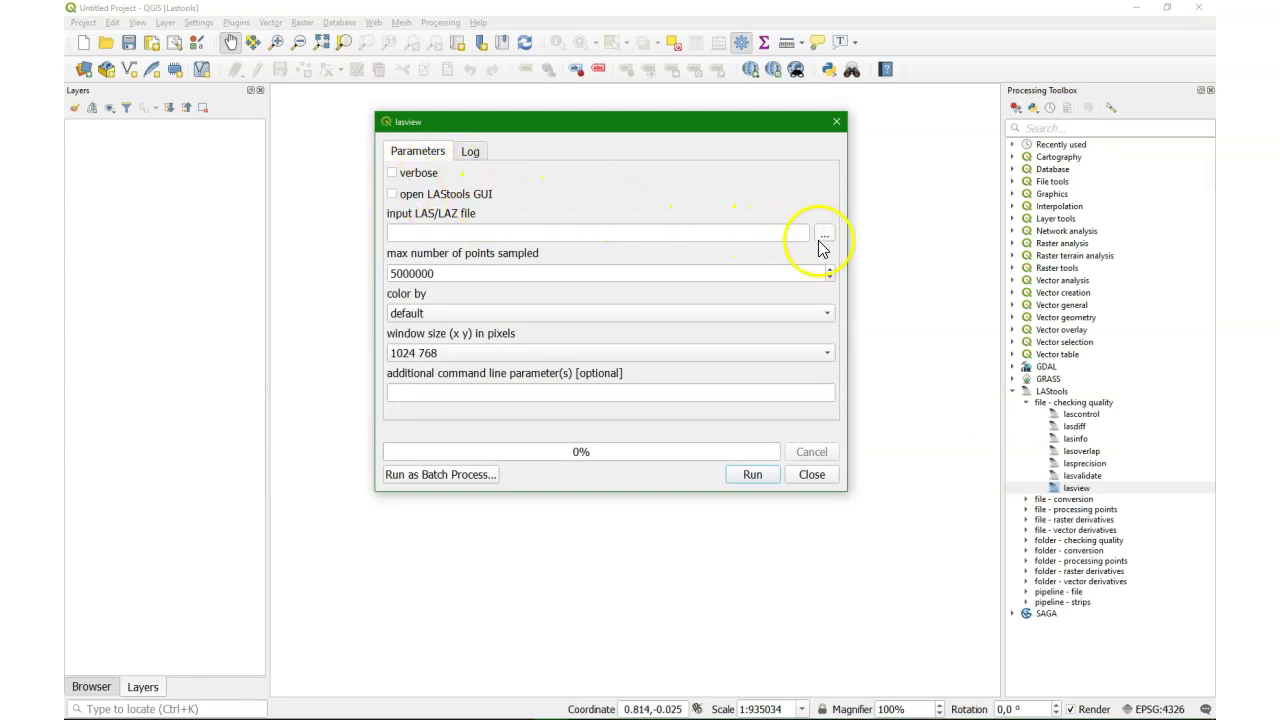
left_click(823, 238)
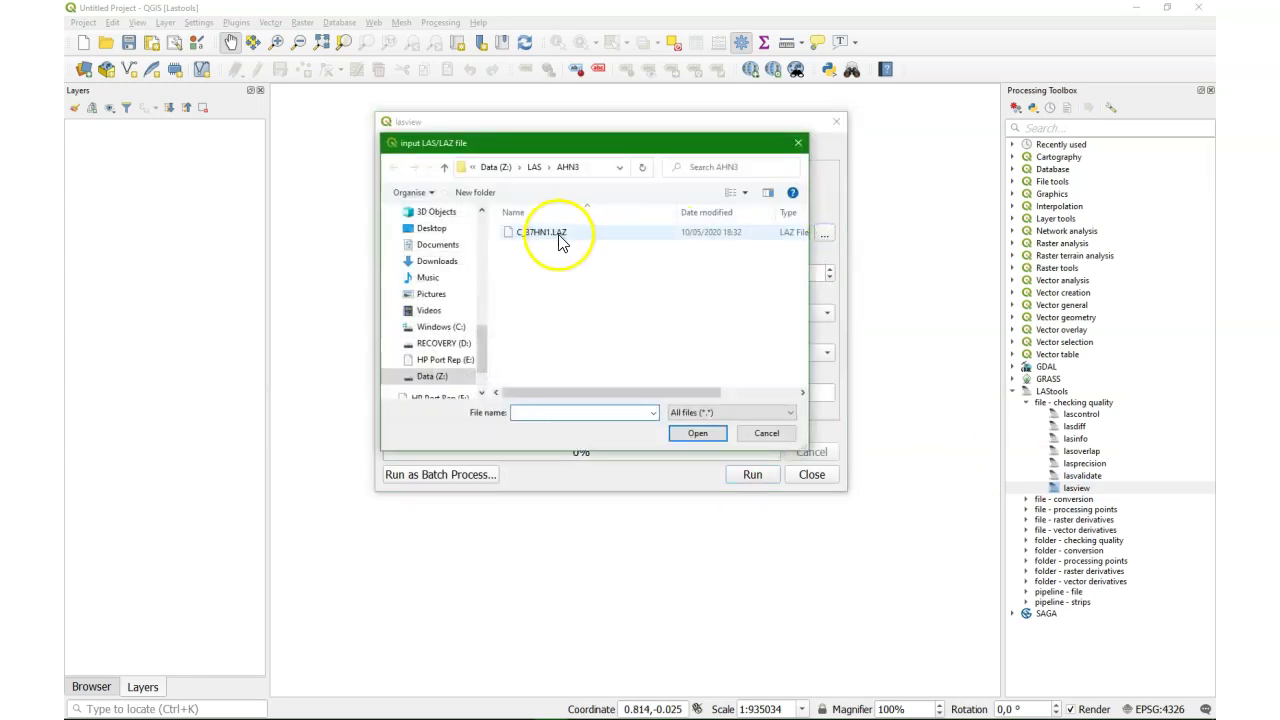
left_click(549, 236)
left_click(697, 434)
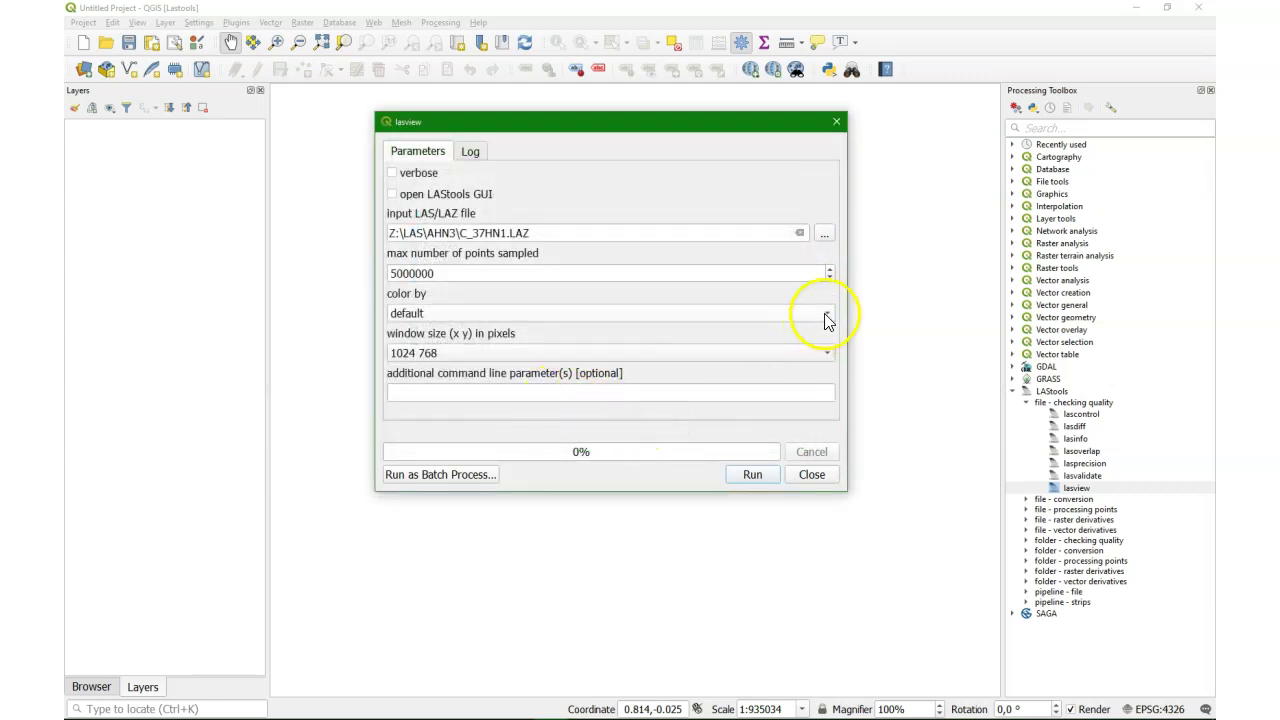
left_click(755, 475)
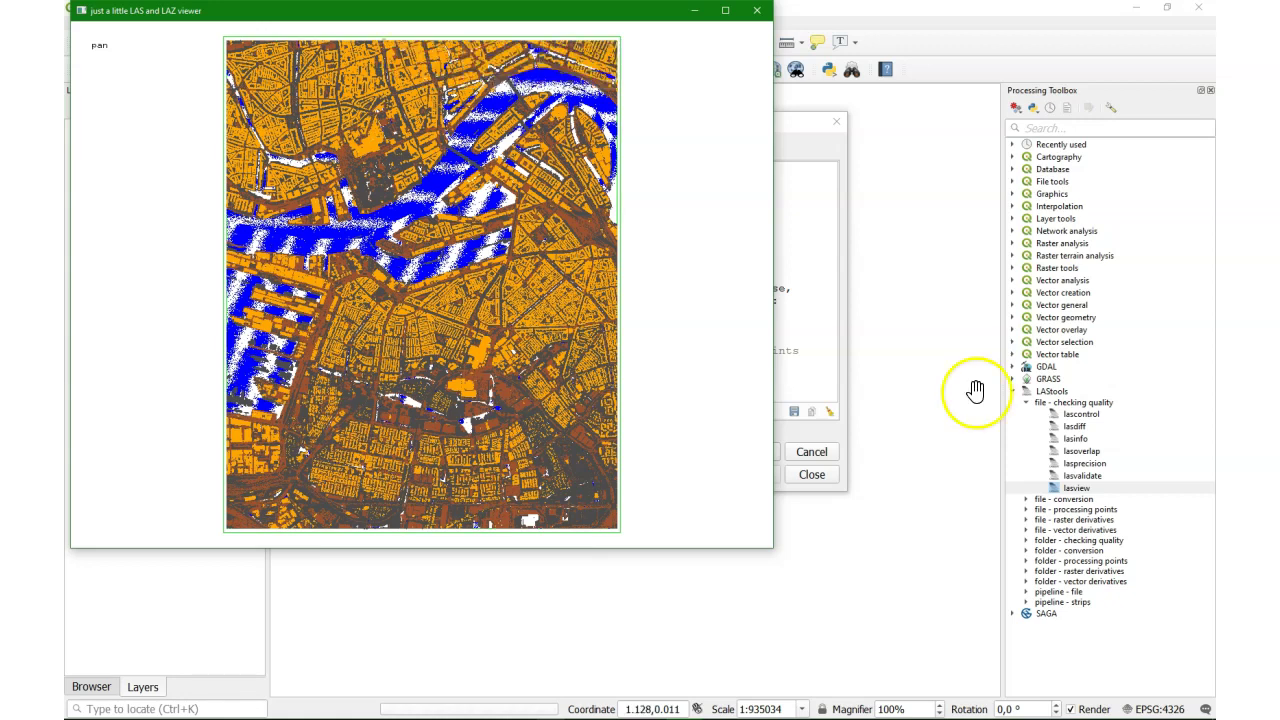
Tilt the point cloud into perspective, render only ground points, then close the viewer.
left_click_drag(430, 127, 407, 245)
right_click(407, 245)
mouse_move(516, 174)
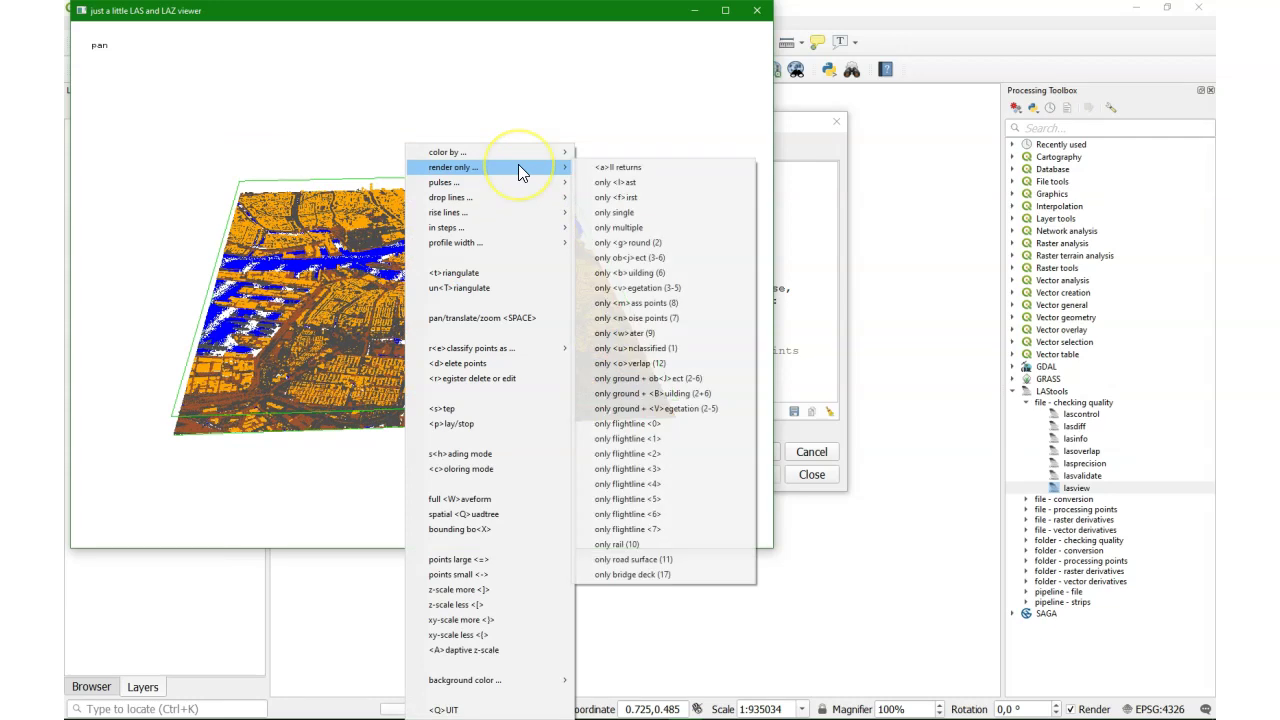
left_click(634, 246)
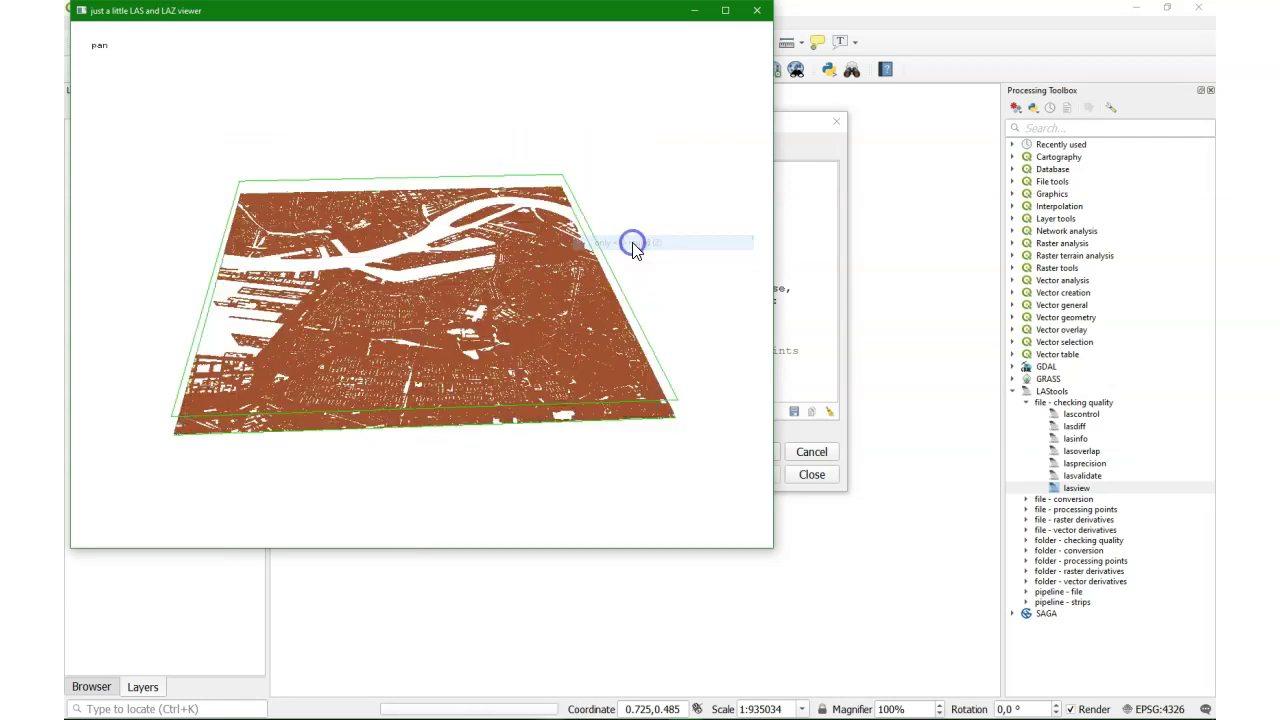
left_click_drag(476, 245, 634, 273)
right_click(420, 265)
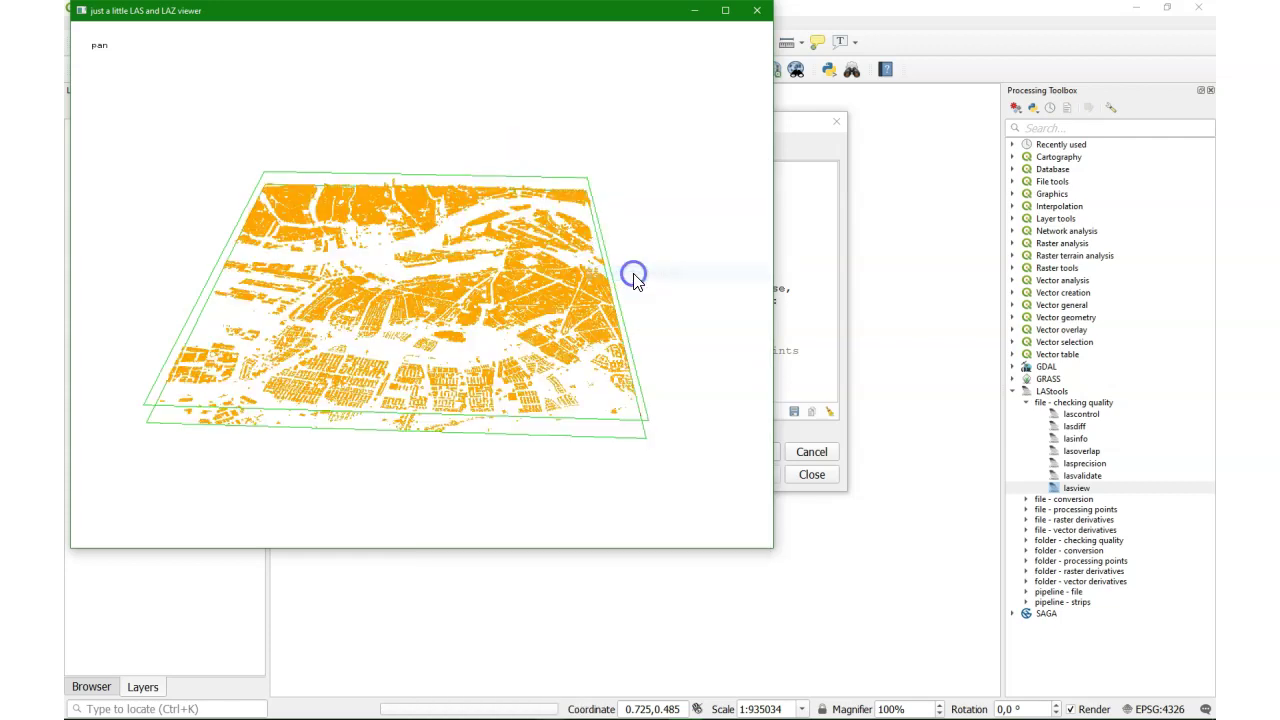
left_click(760, 12)
Close the finished lasview run and load C_37HN1.LAZ as the lassplit input.
left_click(637, 418)
left_click(813, 474)
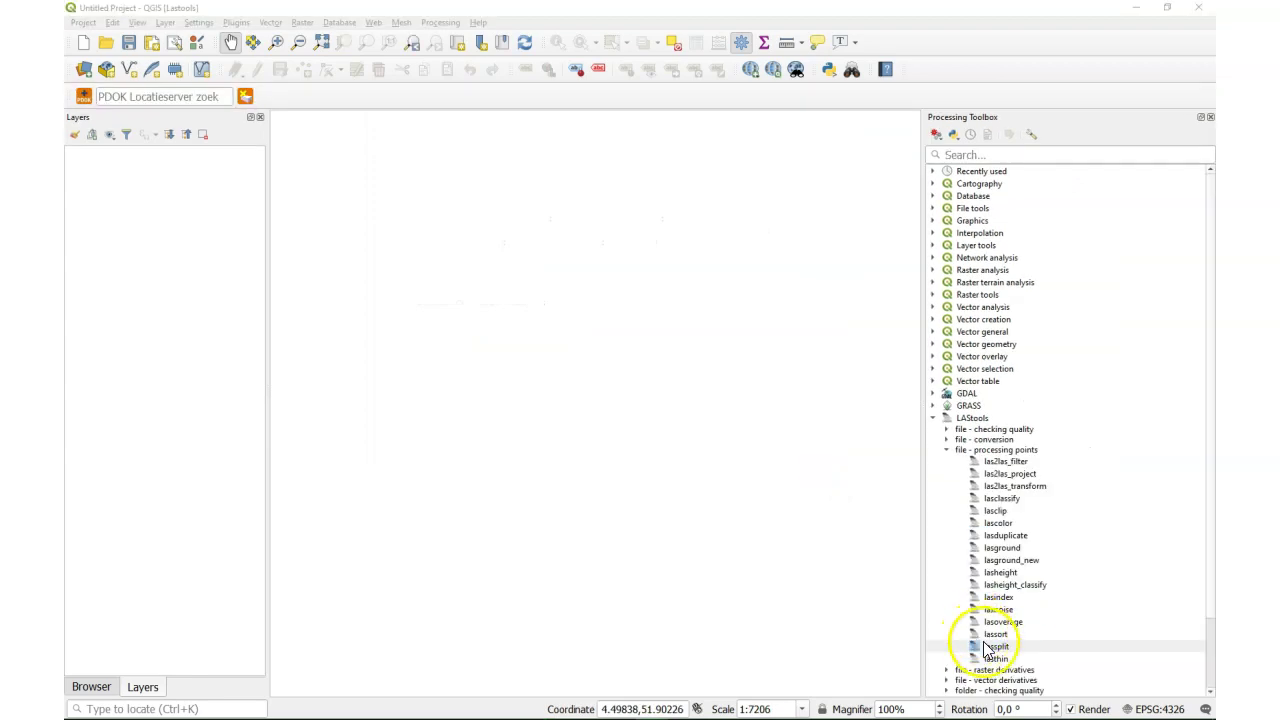
left_click(992, 647)
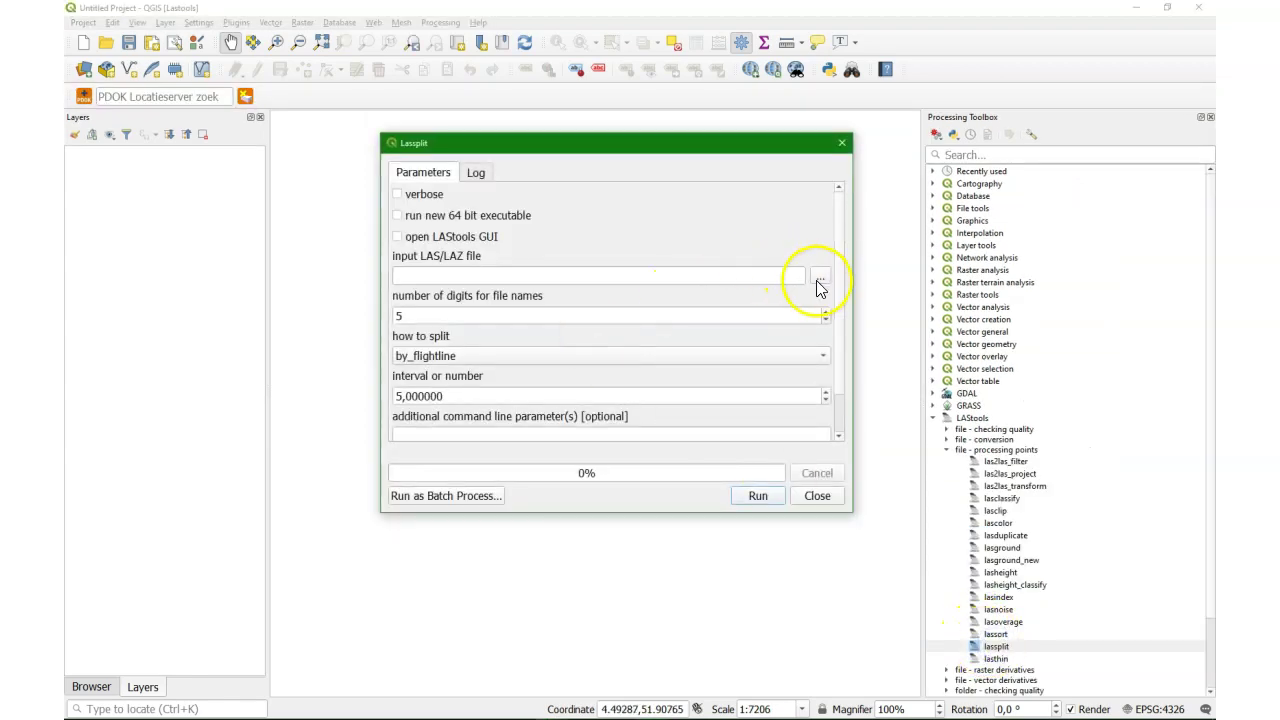
left_click(819, 280)
left_click(545, 253)
left_click(702, 455)
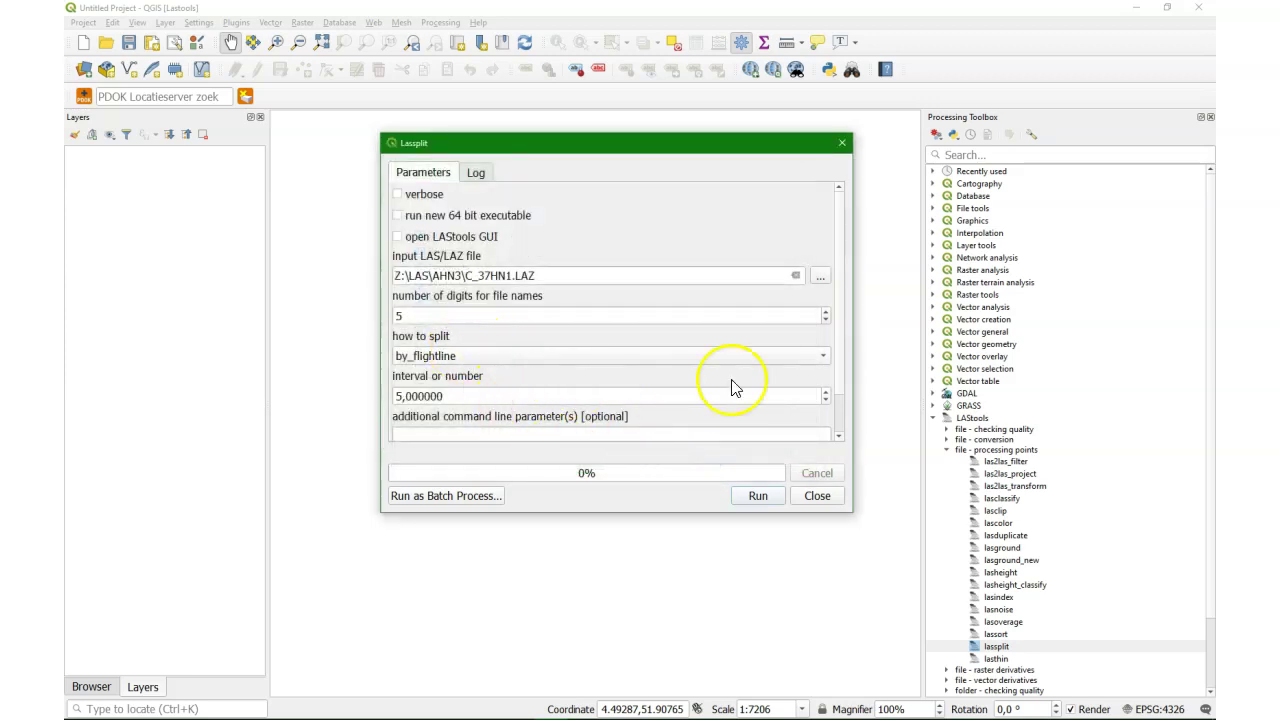
Add '-split 1000000', output to Z:\LAS\AHN3\split, run the split and close.
scroll(838, 389, "down", 2)
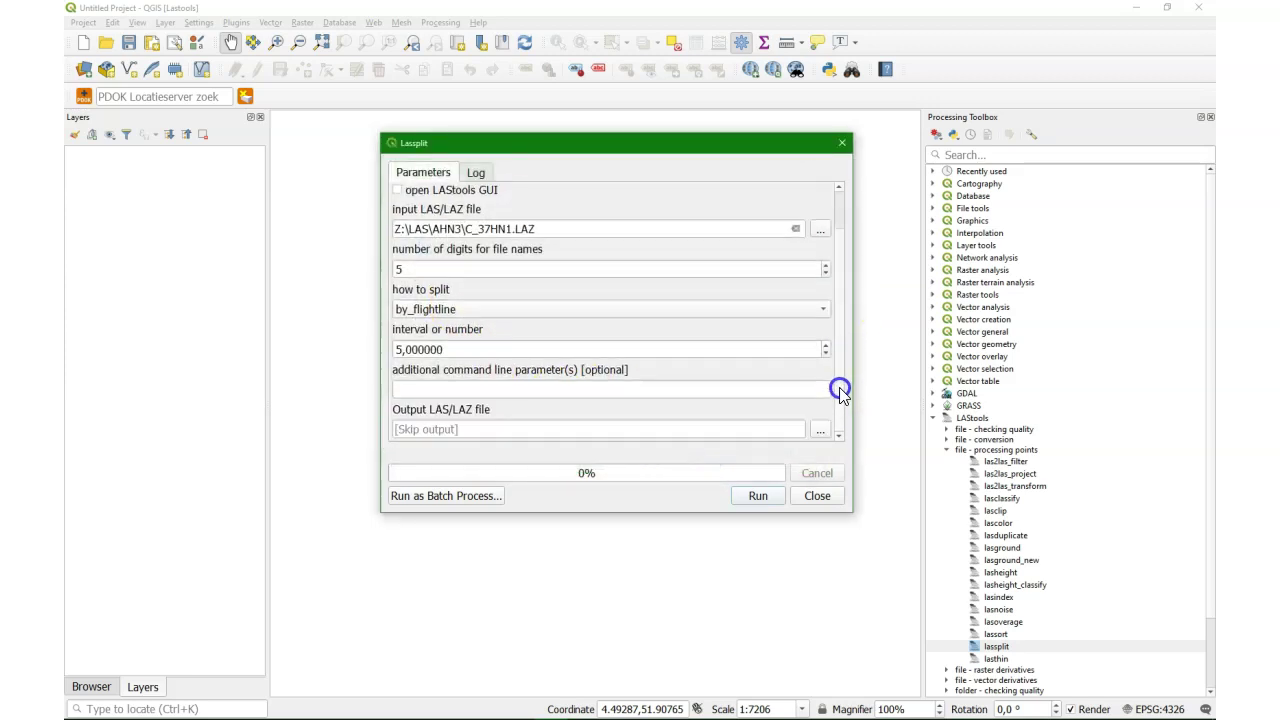
left_click(443, 390)
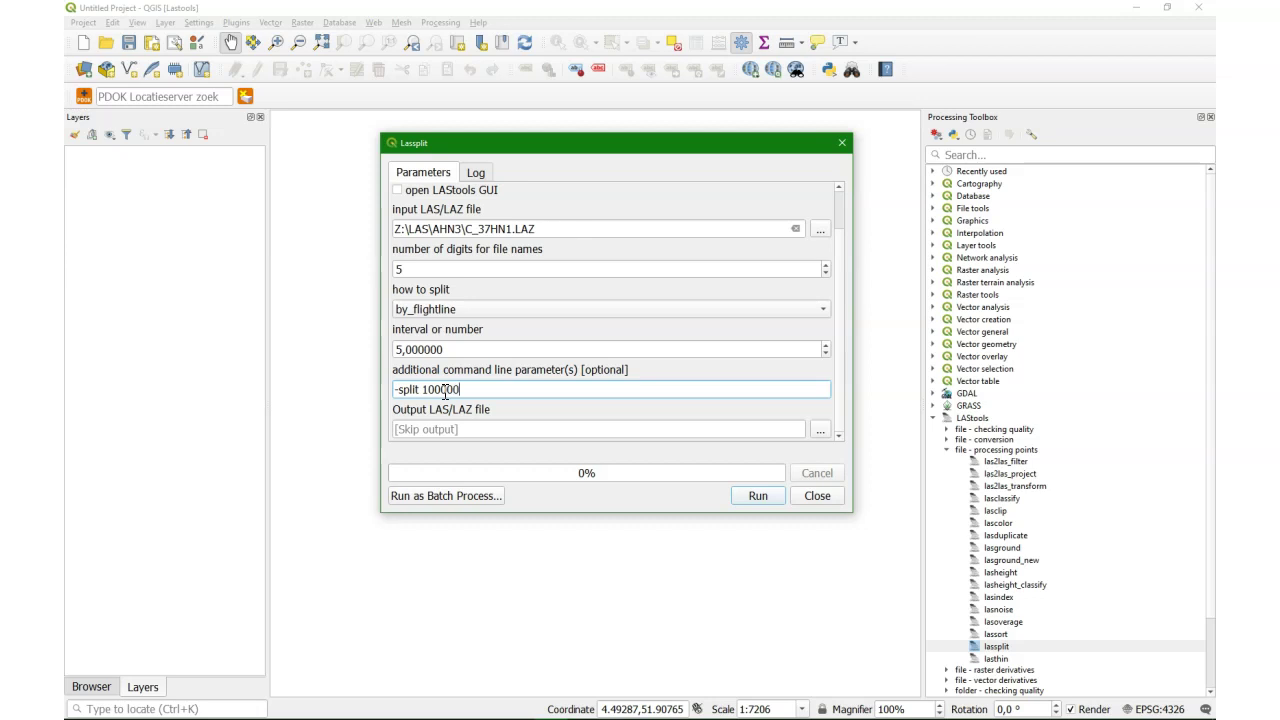
left_click(787, 429)
type("Z:\\LAS\\AHN3\\split")
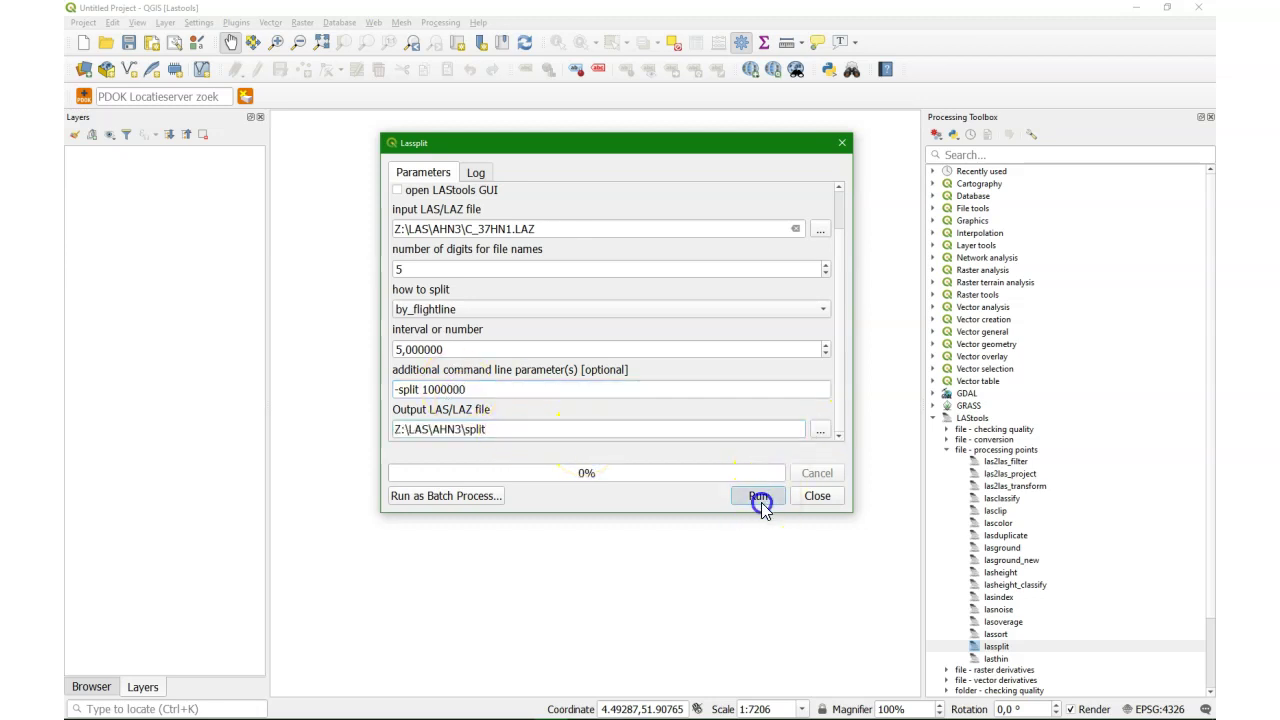
left_click(761, 502)
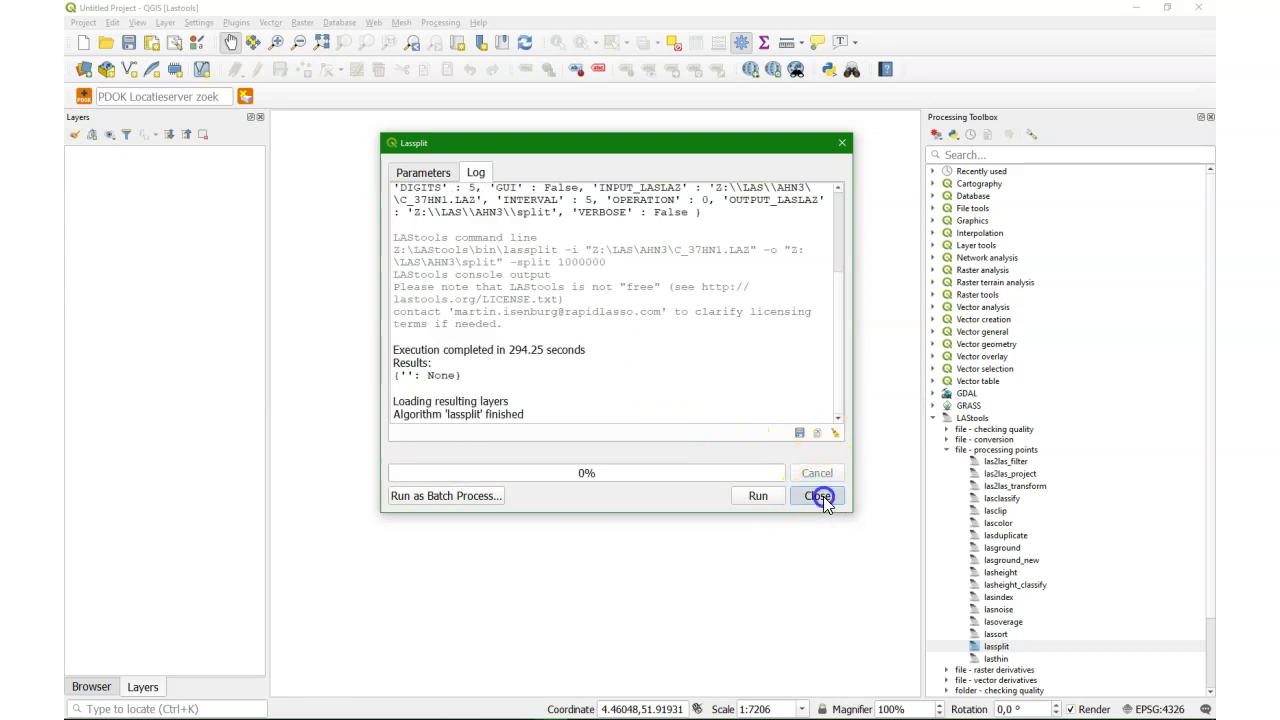
left_click(822, 497)
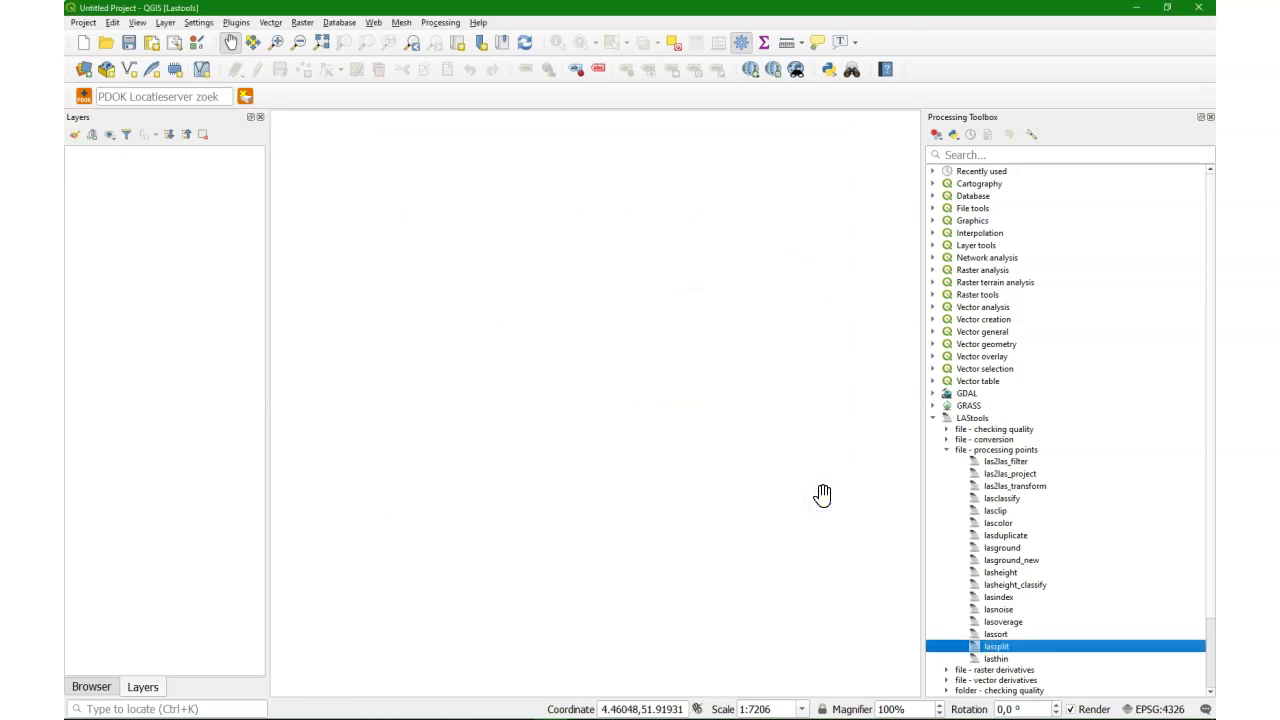
Open las2demPro and set its input directory to Z:\LAS\AHN3\split.
scroll(1047, 630, "down", 1)
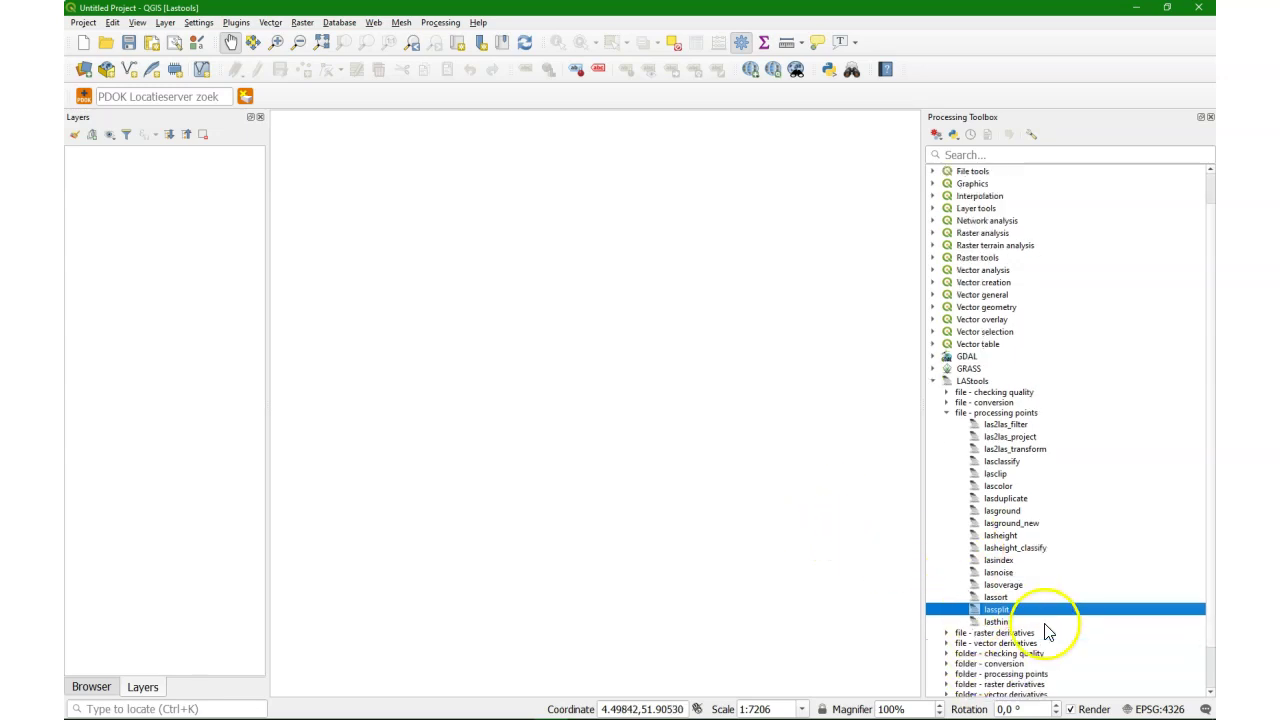
scroll(1047, 630, "down", 1)
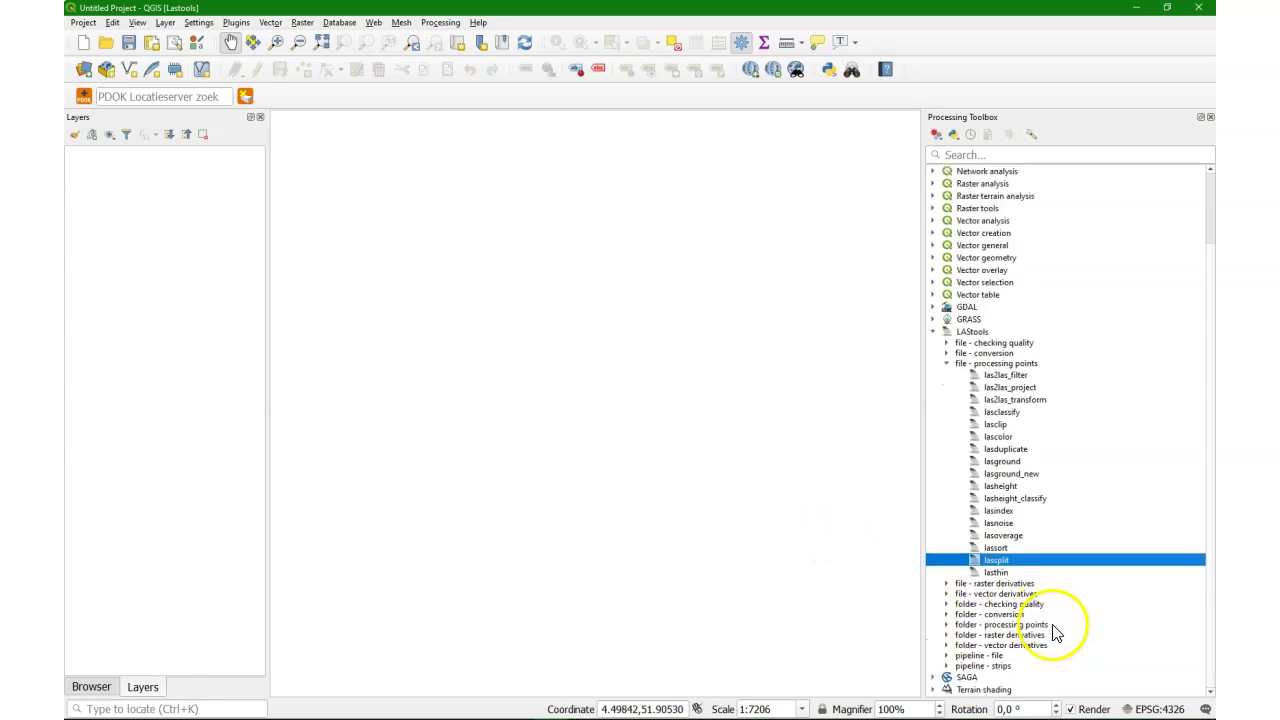
left_click(948, 636)
scroll(975, 620, "down", 1)
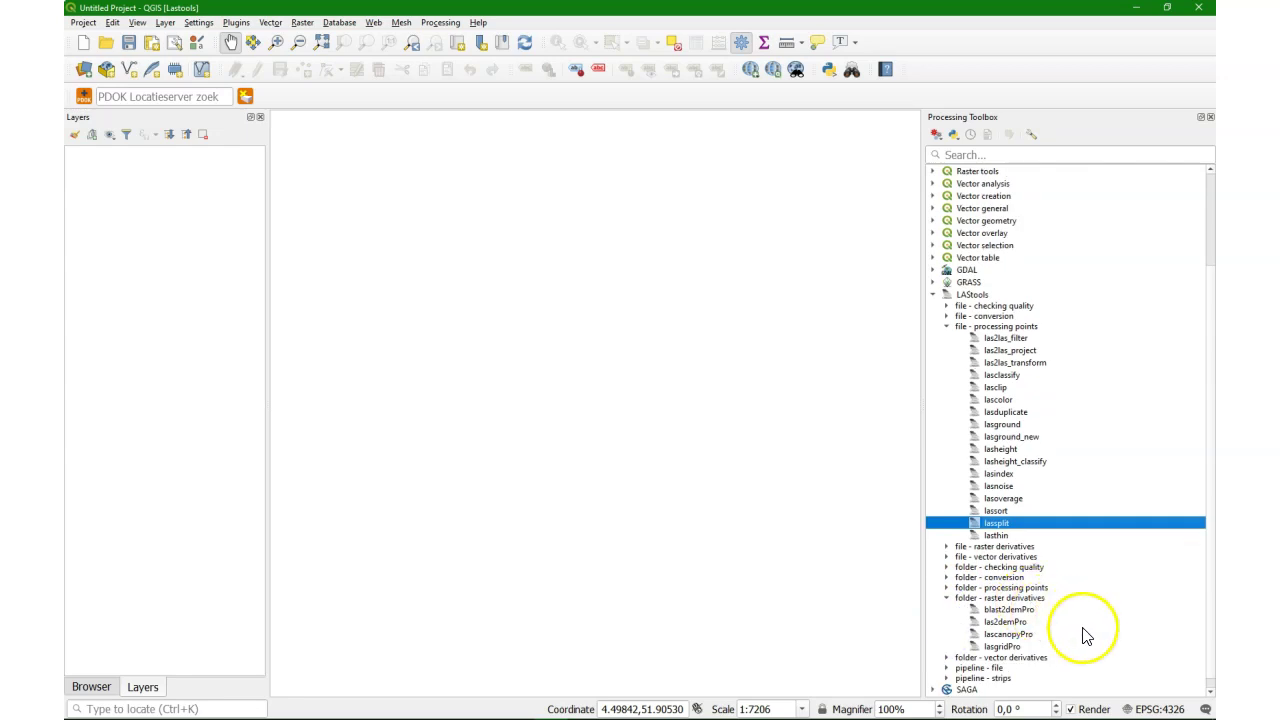
left_click(1005, 622)
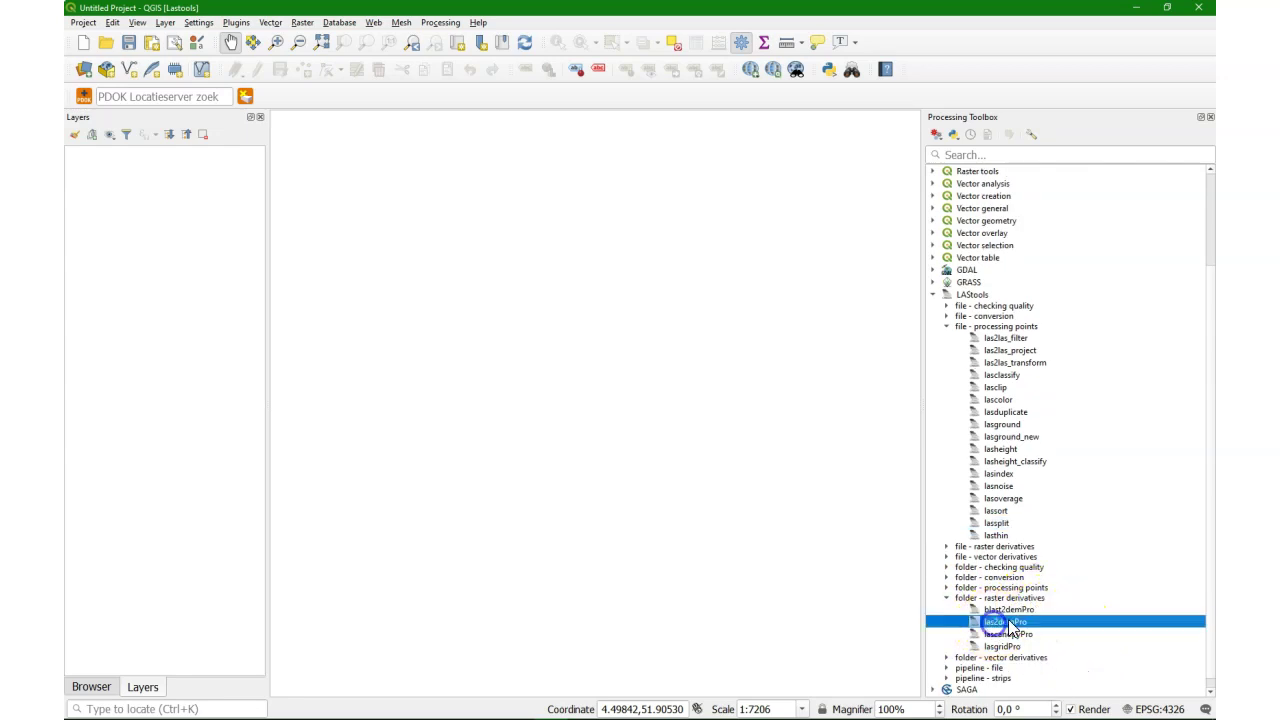
double_click(1015, 625)
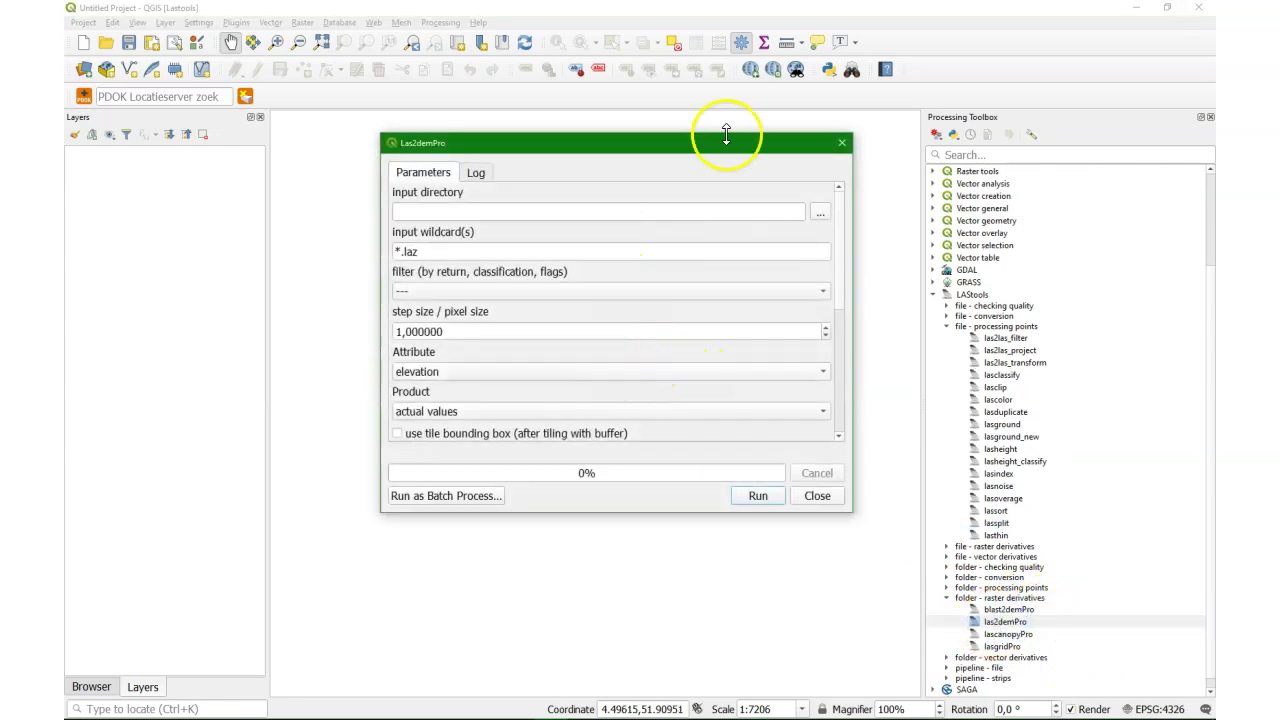
left_click(822, 212)
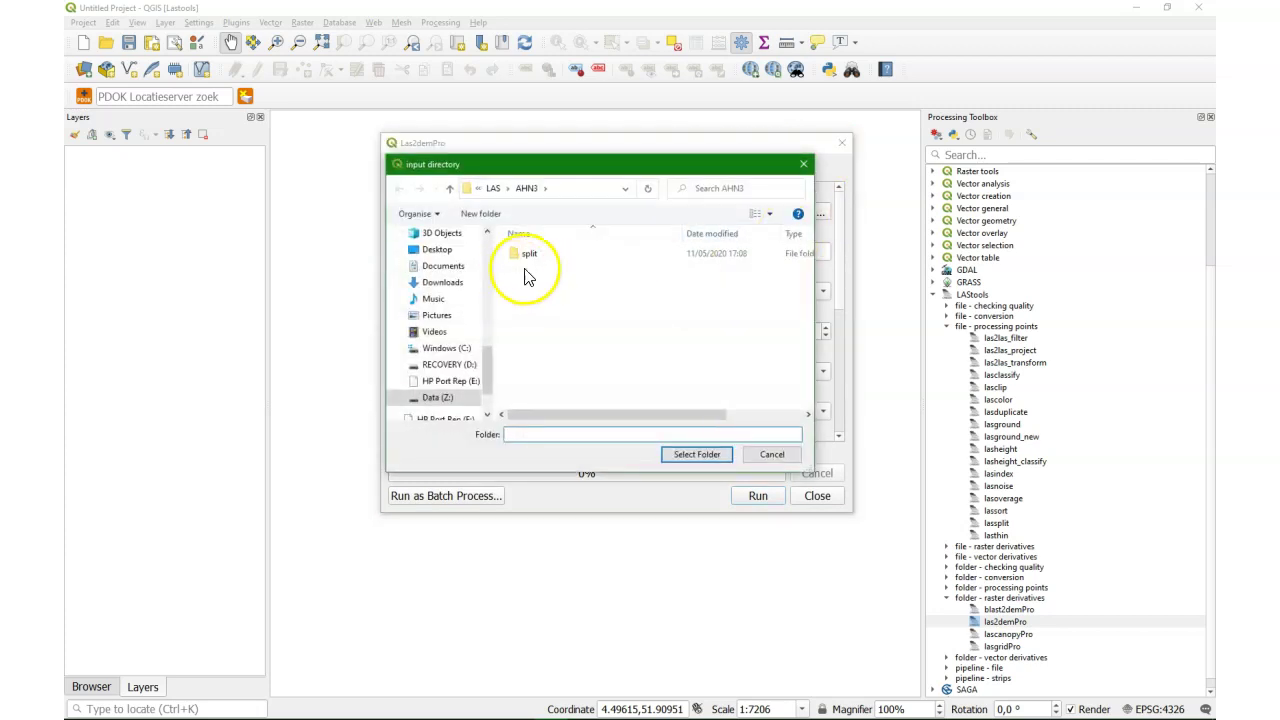
left_click(538, 262)
left_click(538, 262)
left_click(697, 454)
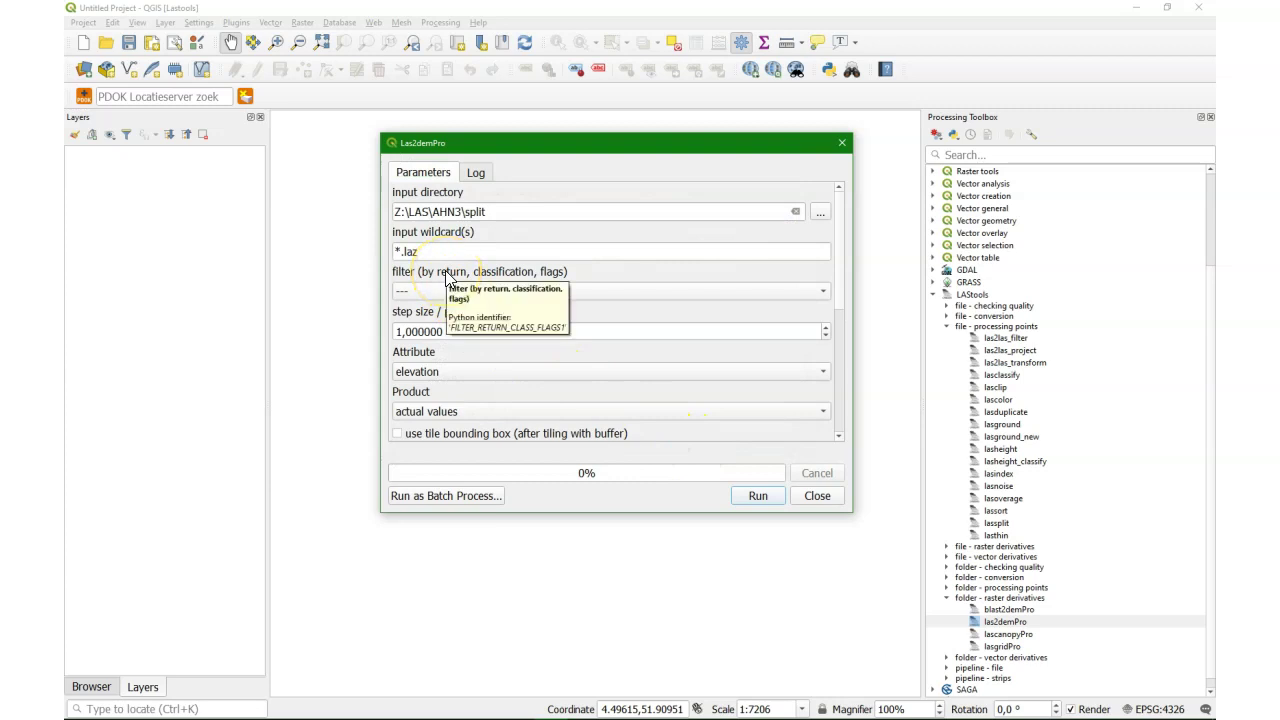
Set step size 0.5, elevation attribute, actual values, and the 64-bit executable.
left_click(461, 332)
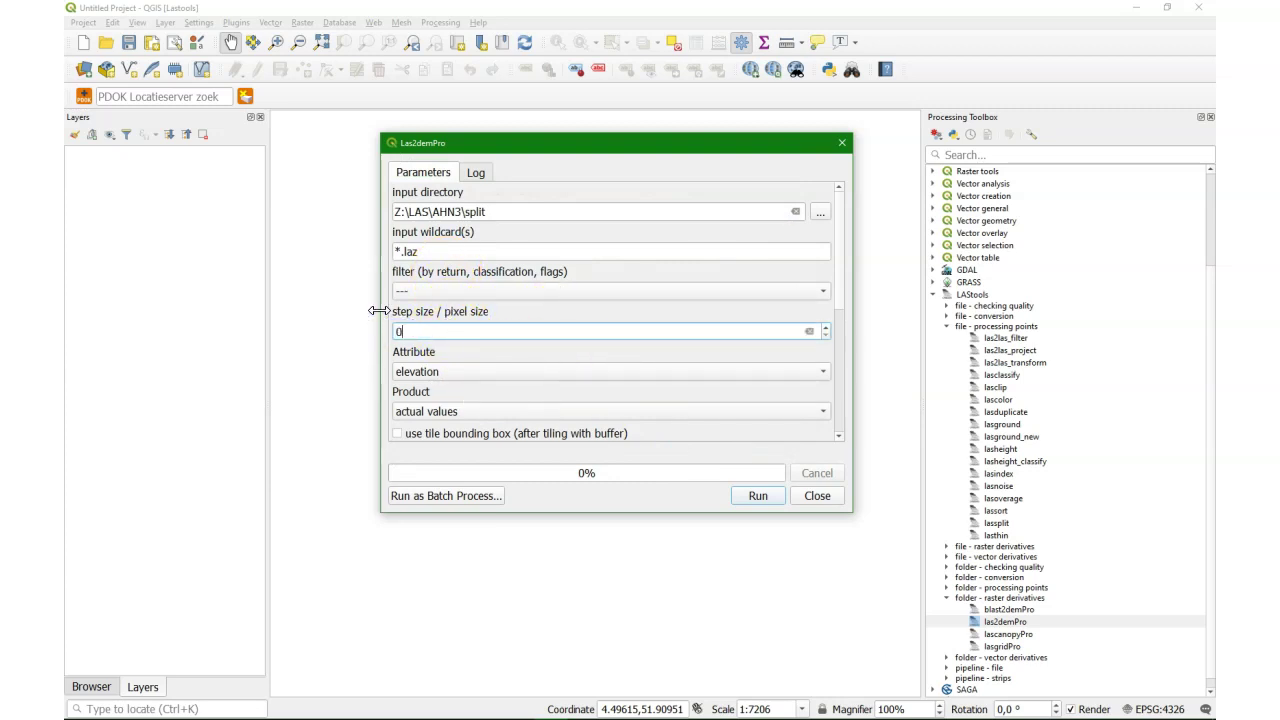
left_click(713, 295)
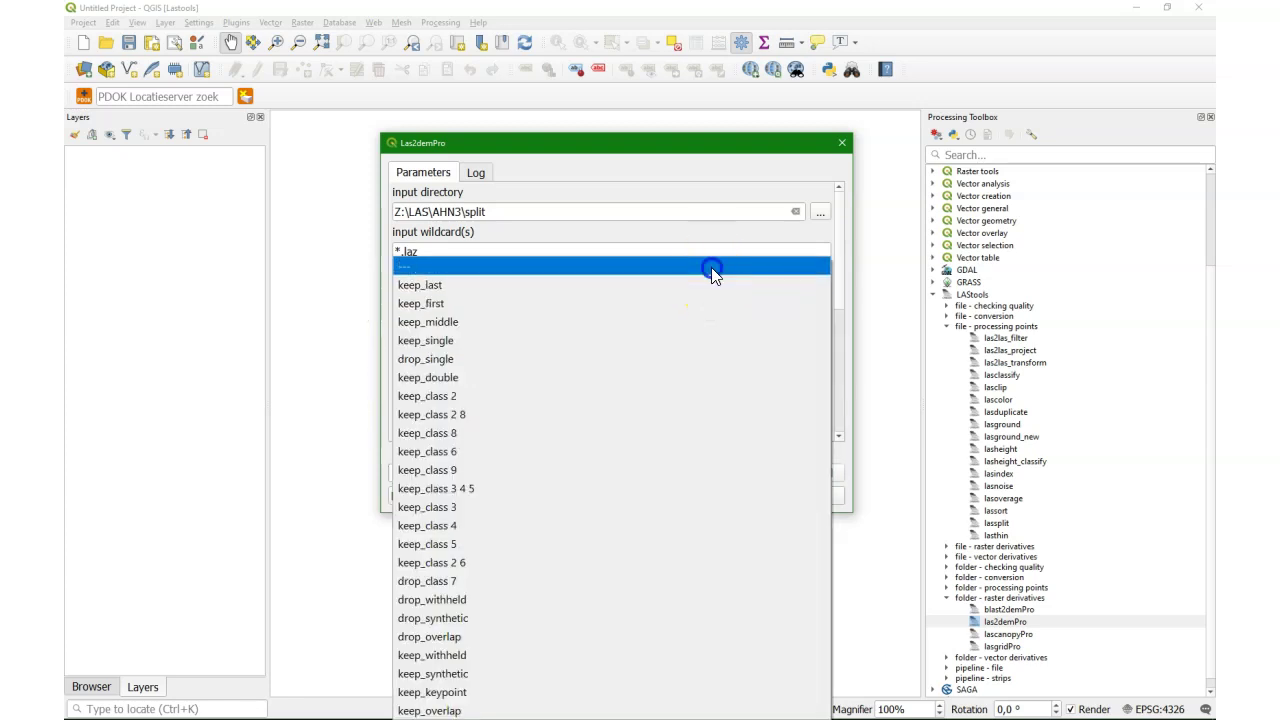
left_click(713, 268)
scroll(450, 338, "down", 1)
left_click(417, 374)
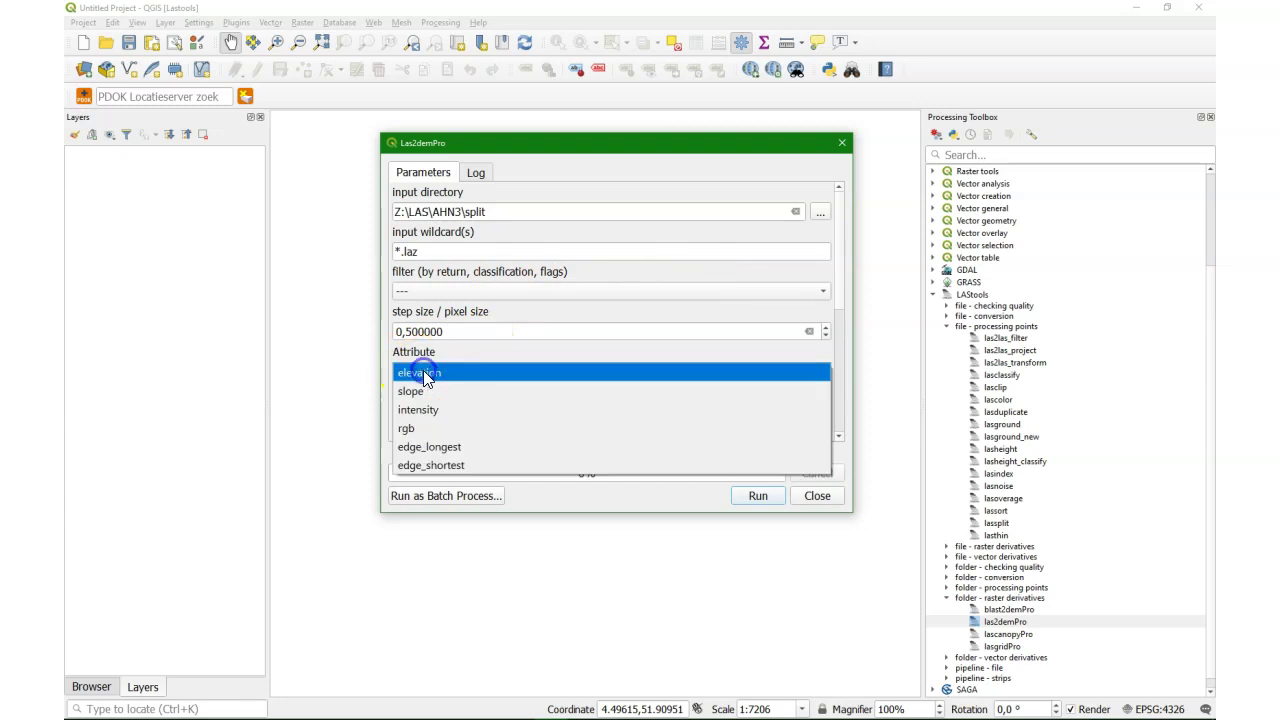
left_click(424, 376)
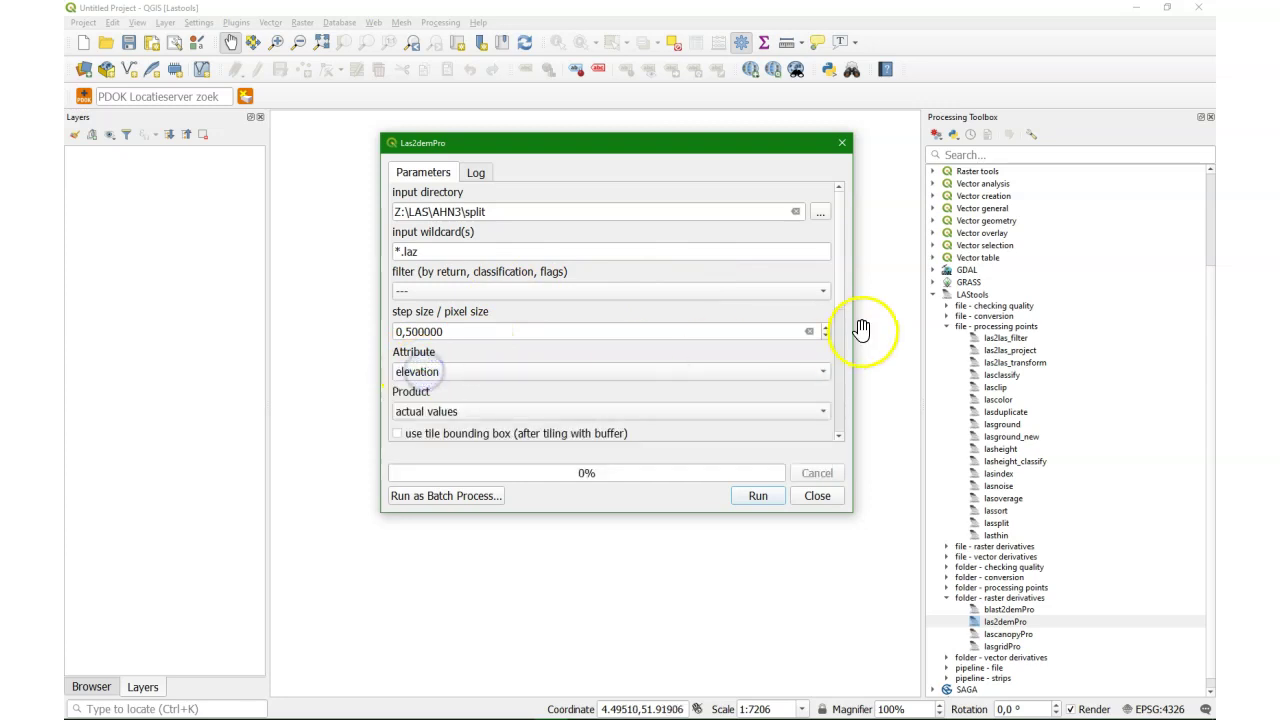
left_click(838, 312)
left_click_drag(838, 312, 838, 345)
left_click(710, 320)
left_click(710, 317)
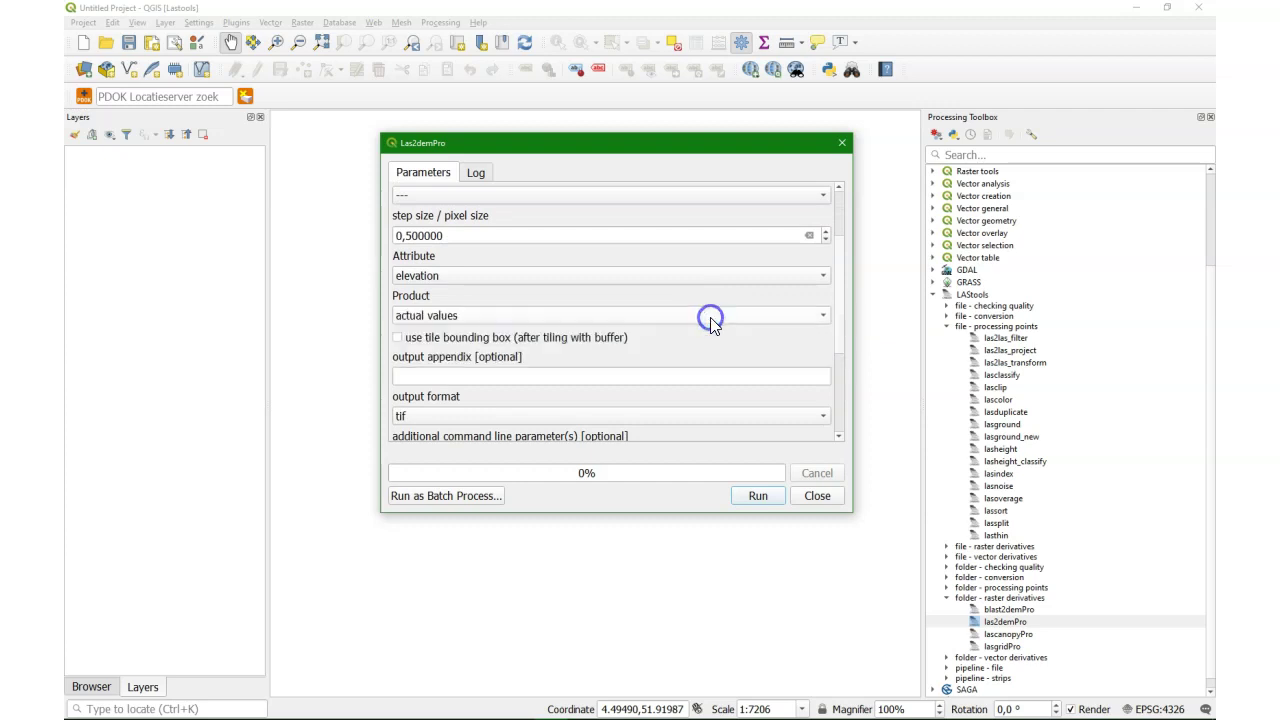
left_click_drag(839, 322, 848, 401)
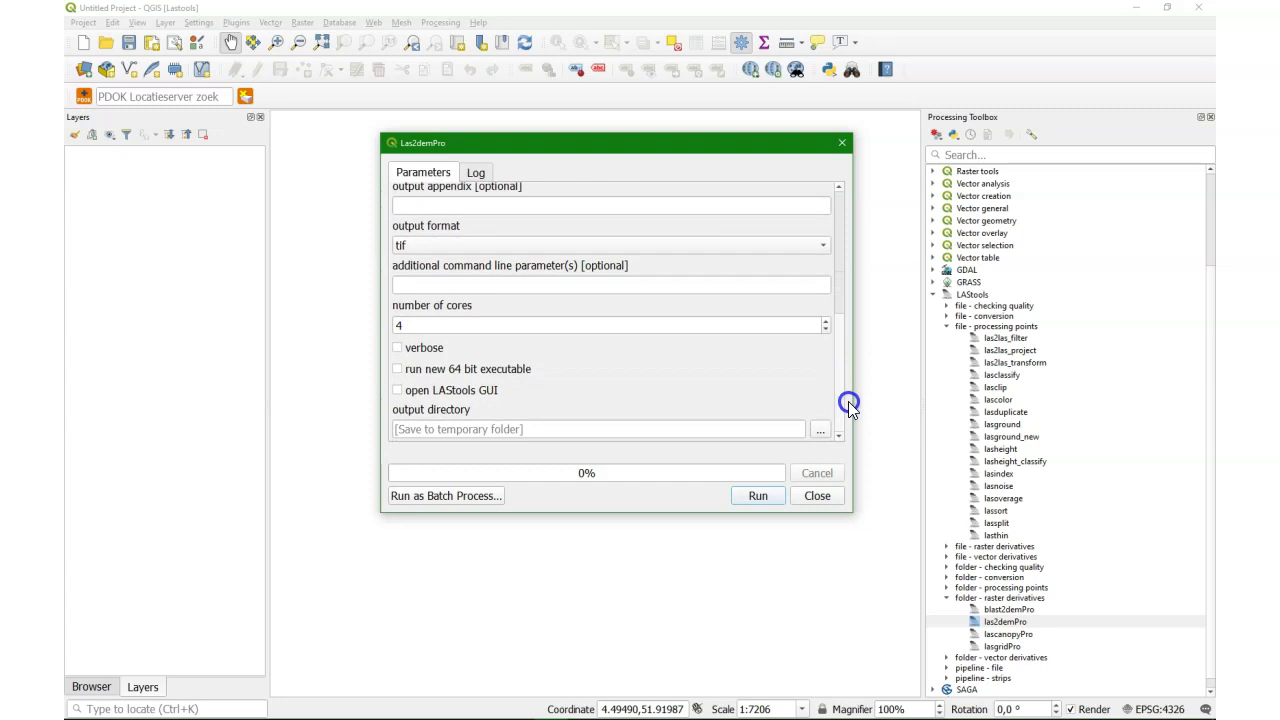
left_click(397, 370)
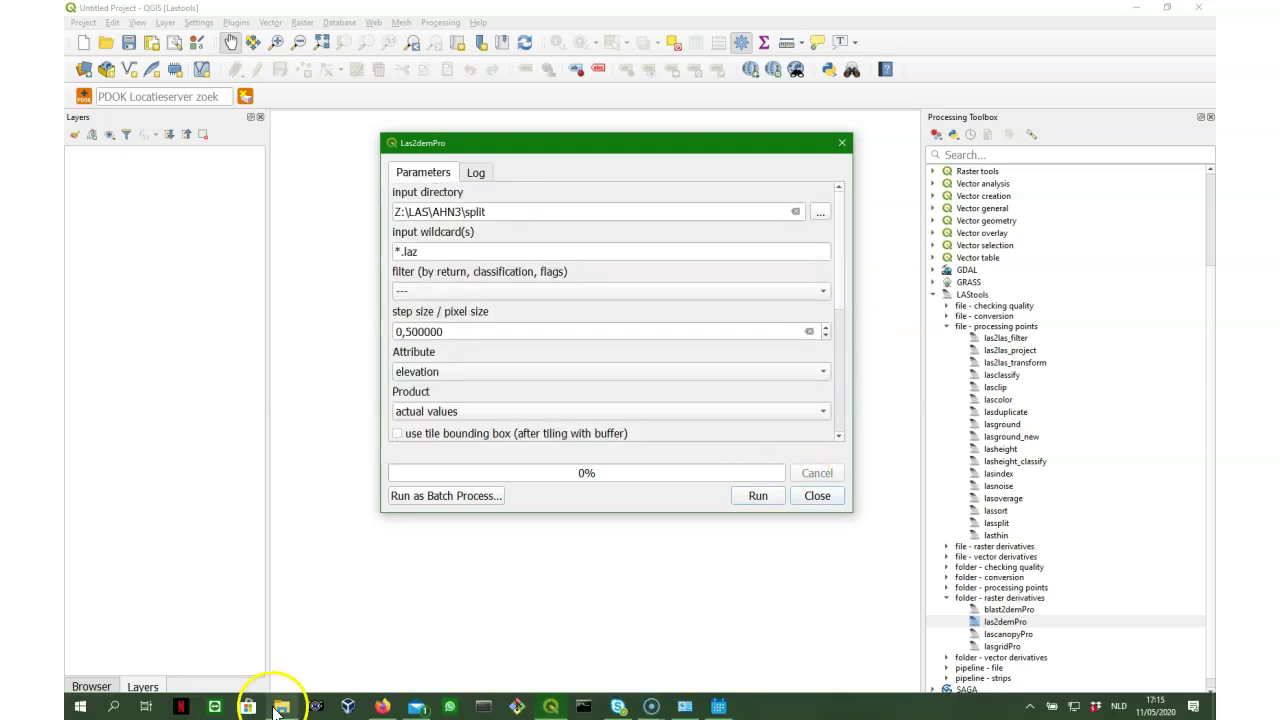
Move the split_*.las files into the AHN3 split folder in the file manager.
left_click(251, 697)
left_click(340, 278)
scroll(351, 420, "down", 3)
left_click(374, 434, "shift")
left_click_drag(374, 434, 334, 284)
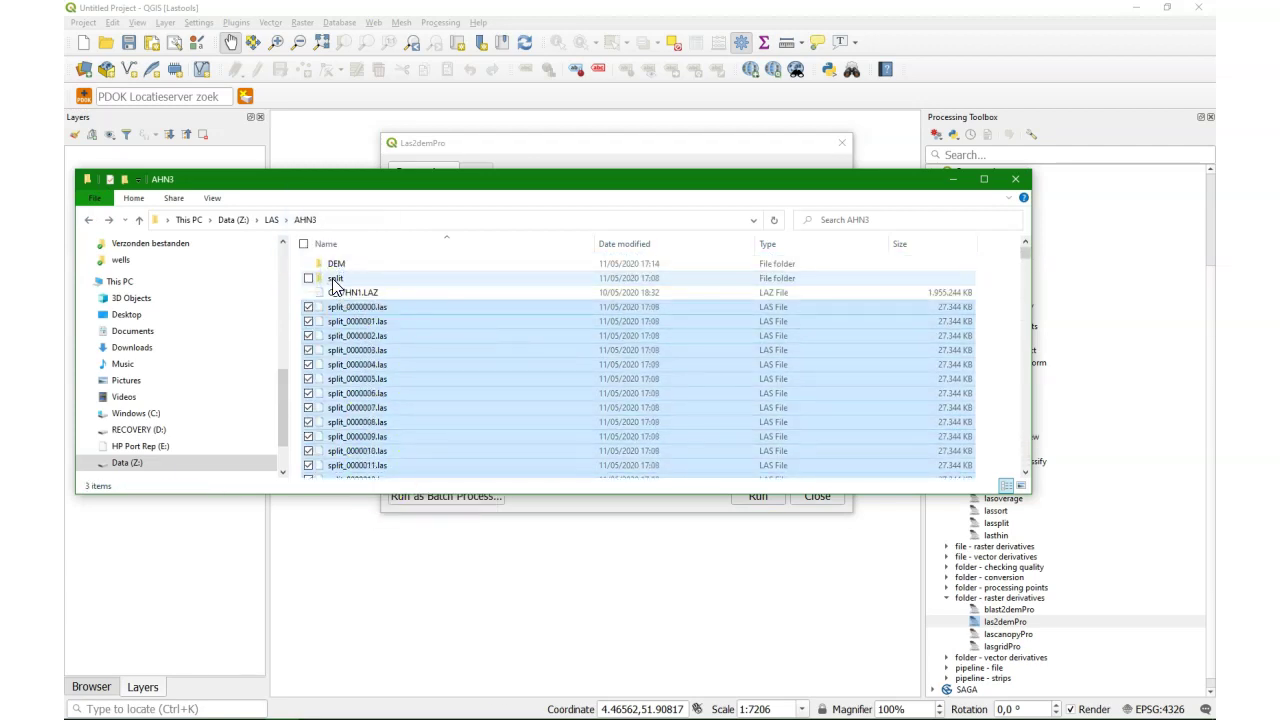
double_click(337, 279)
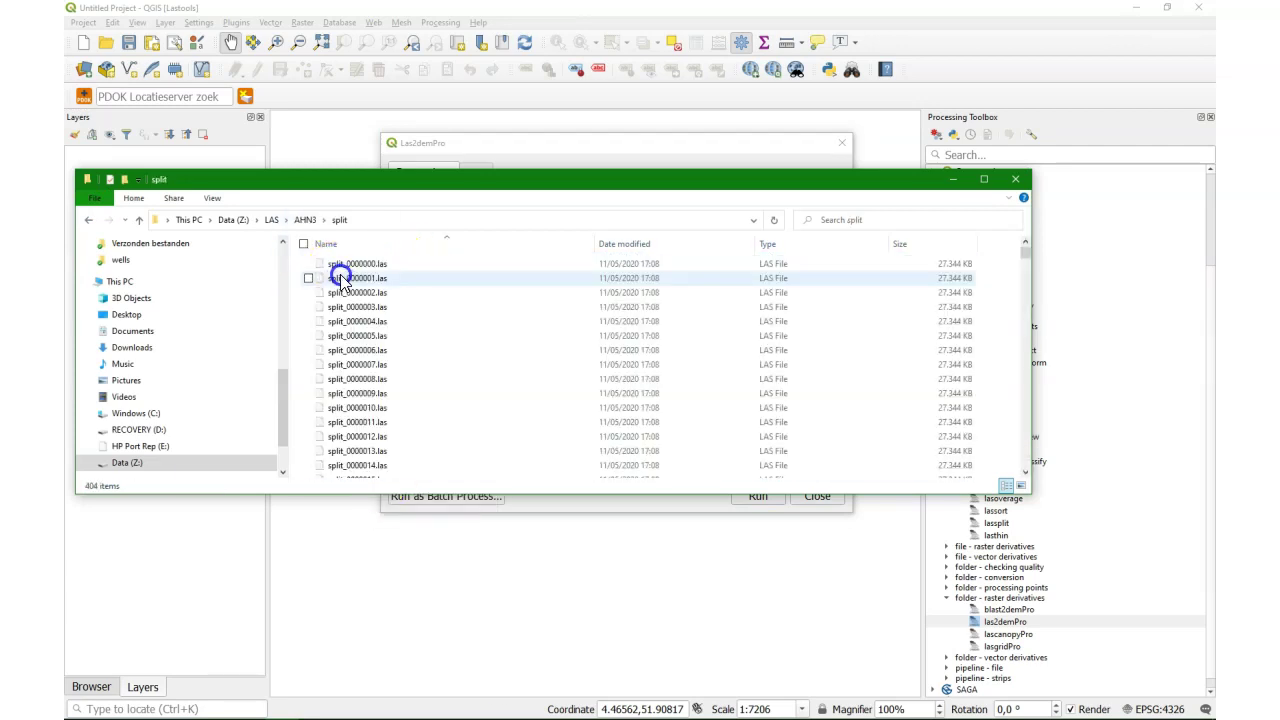
Change the las2demPro input wildcard to *.las, run the conversion, and close.
left_click(470, 138)
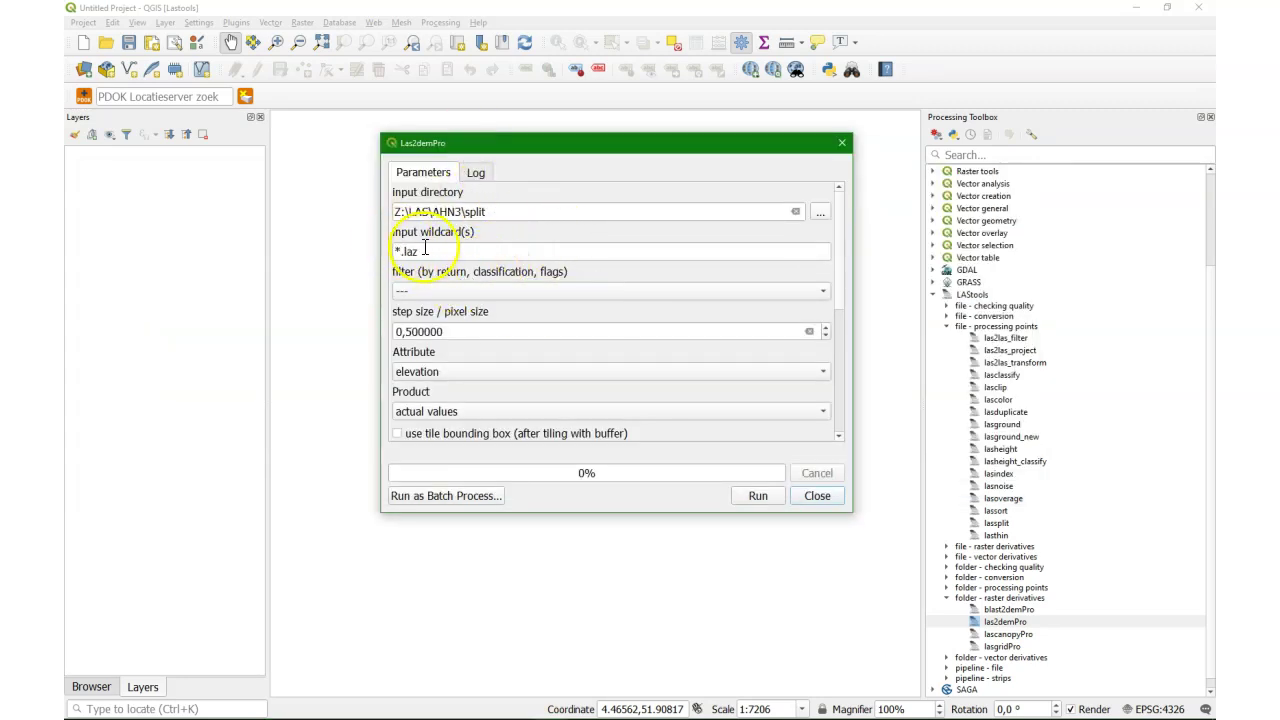
left_click(427, 246)
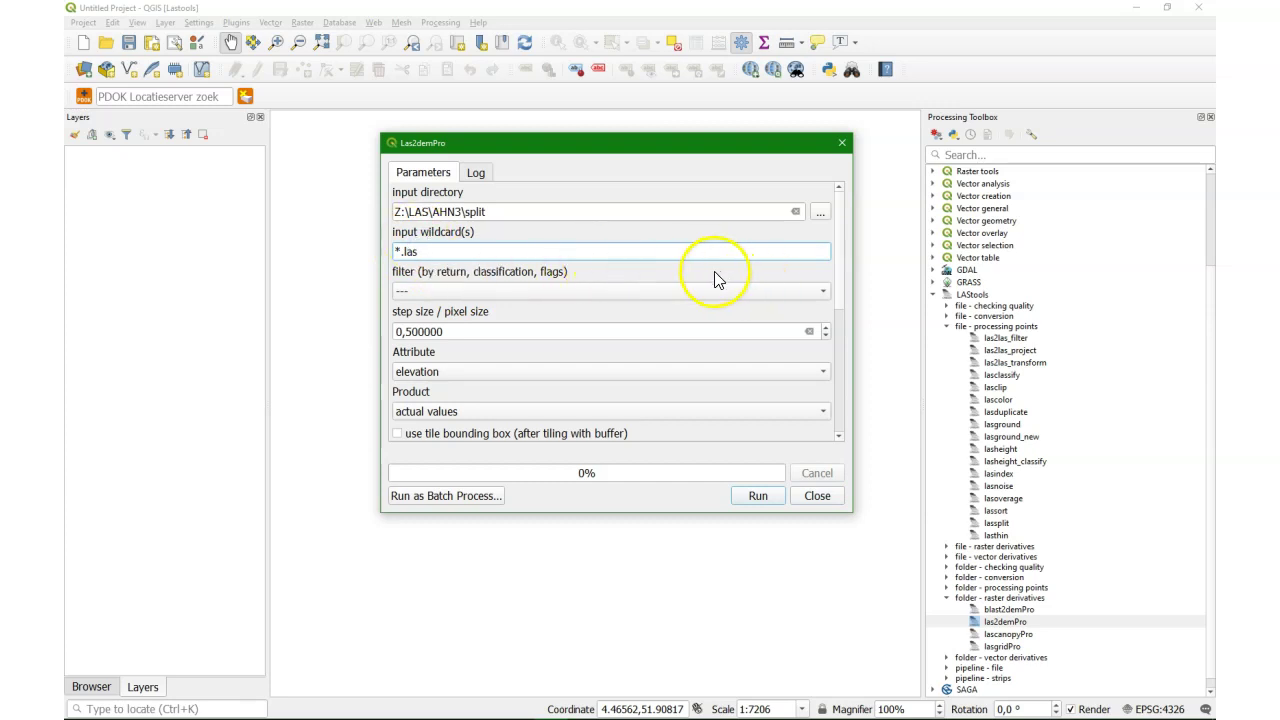
left_click_drag(837, 289, 834, 424)
left_click(760, 497)
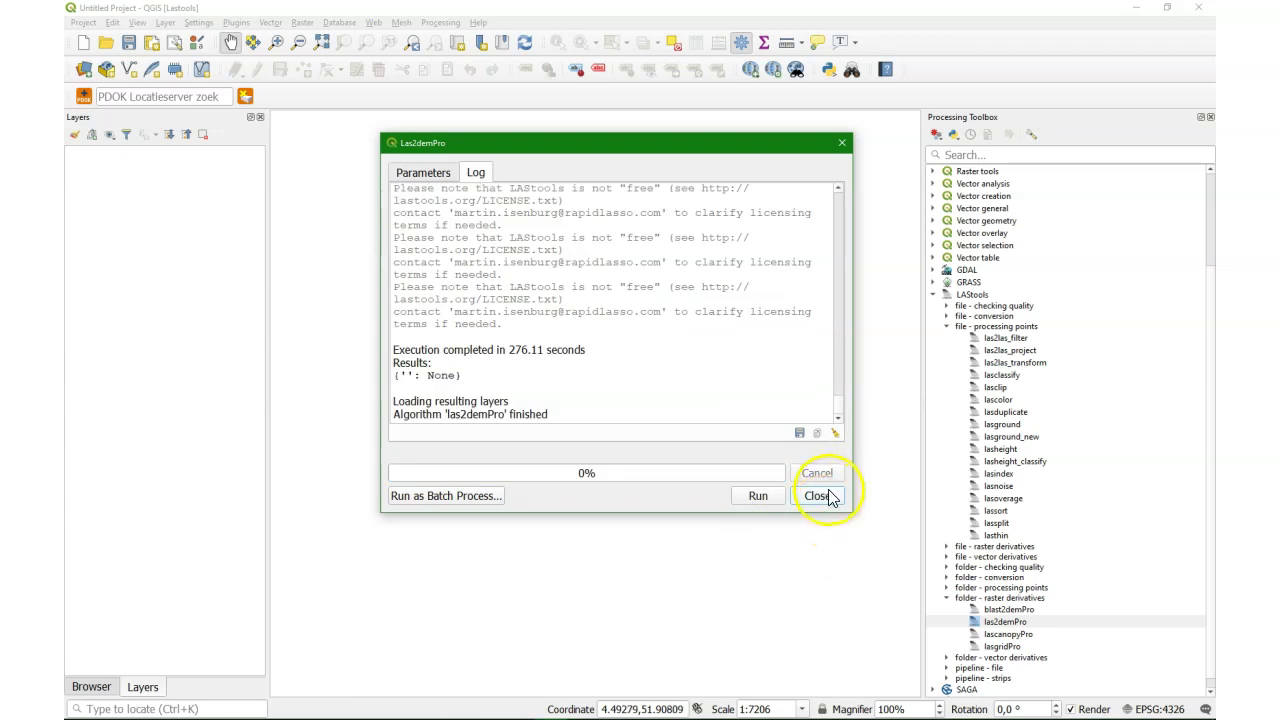
left_click(829, 502)
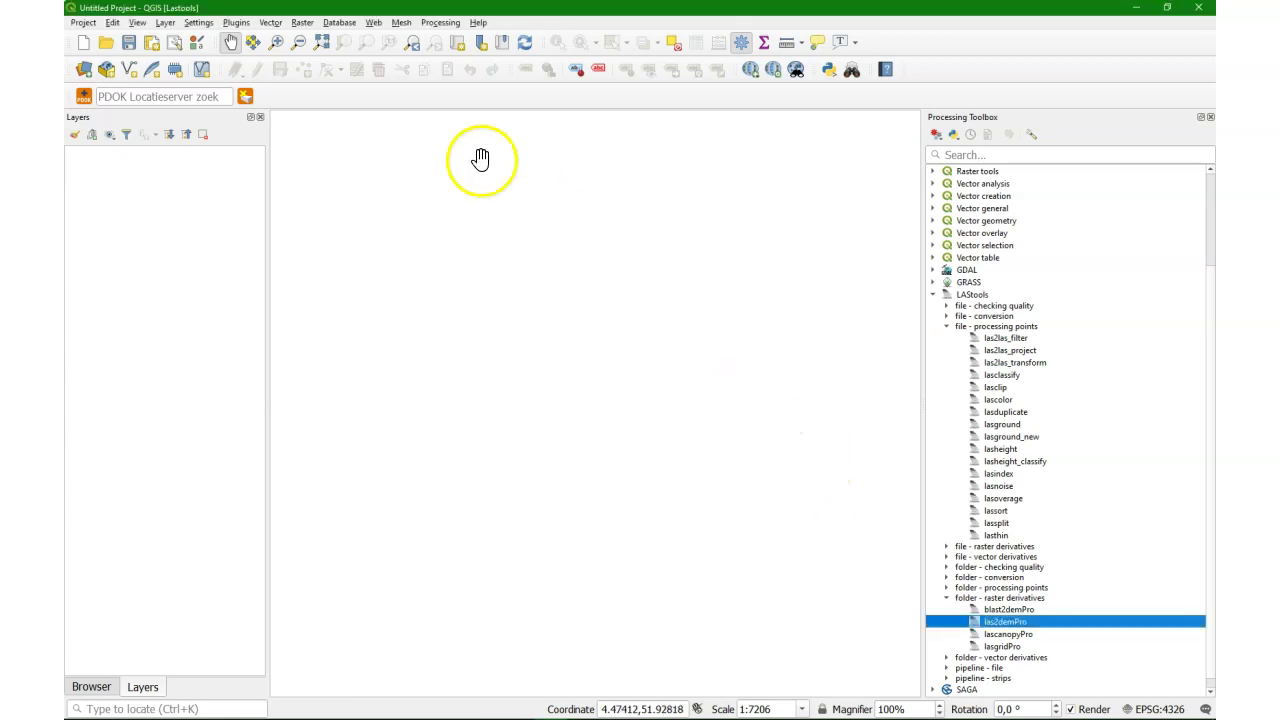
Set the project coordinate system to Amersfoort / RD New.
left_click(1158, 709)
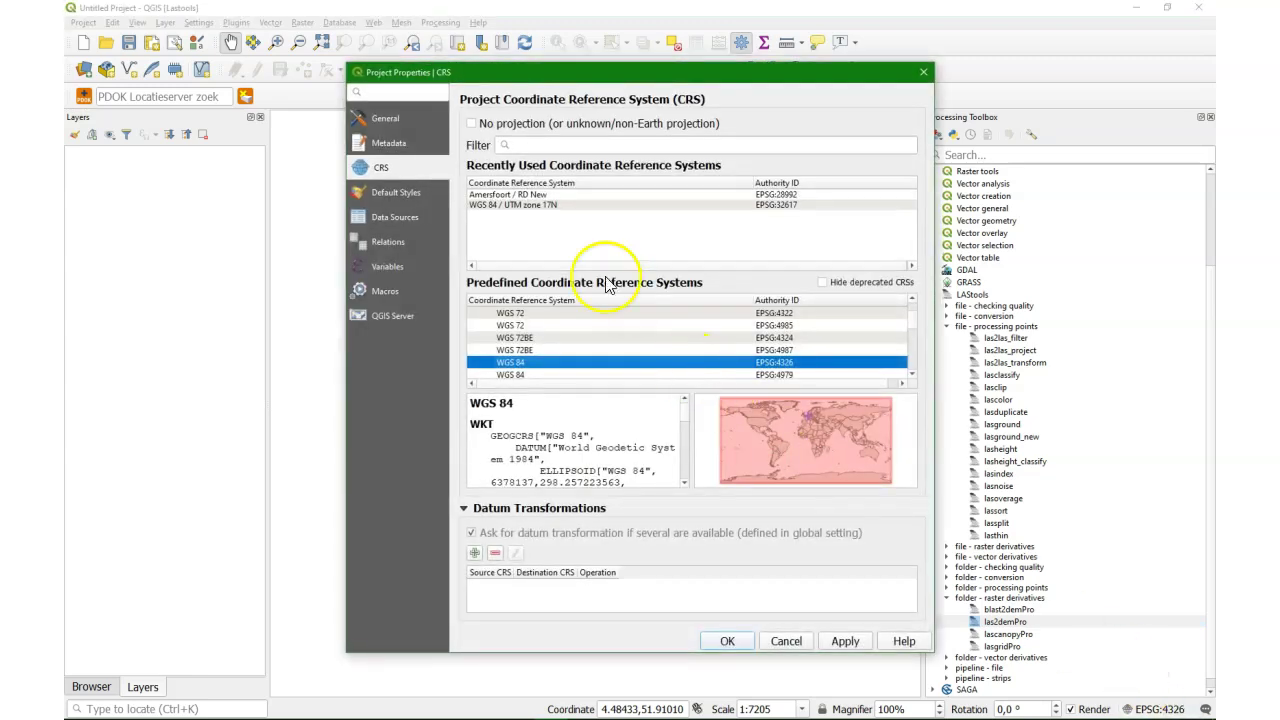
left_click(541, 197)
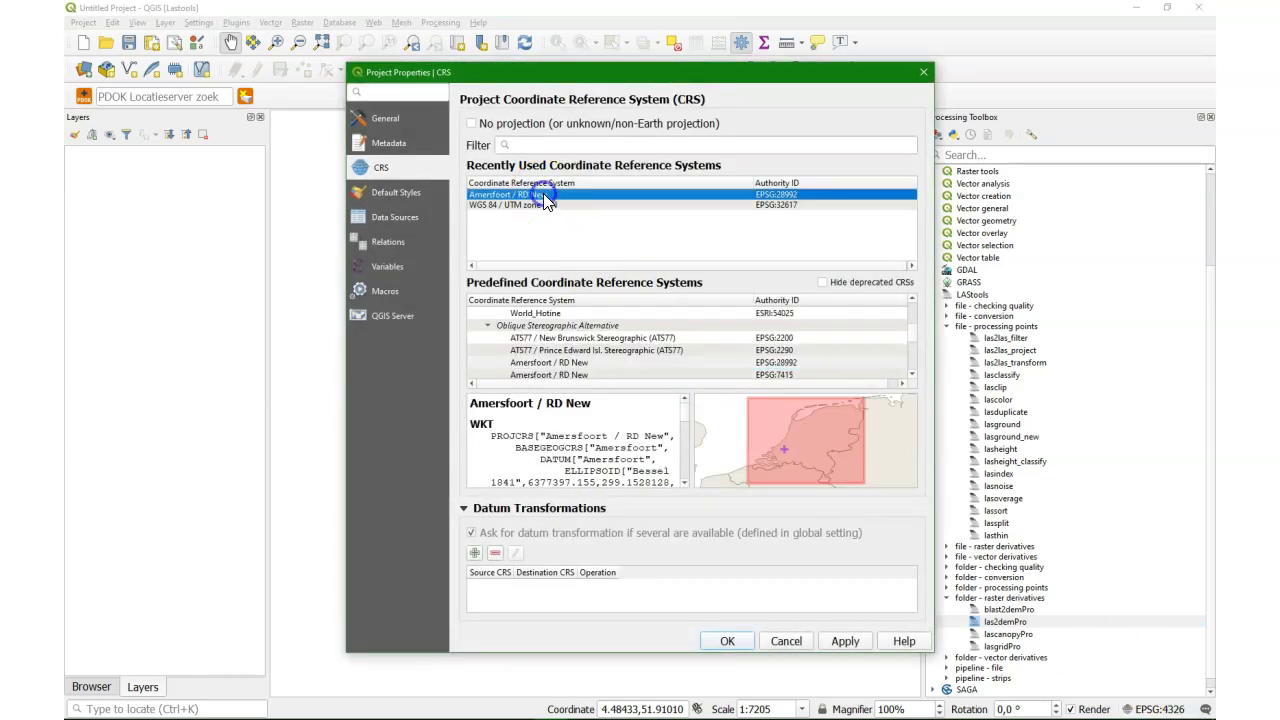
left_click(742, 645)
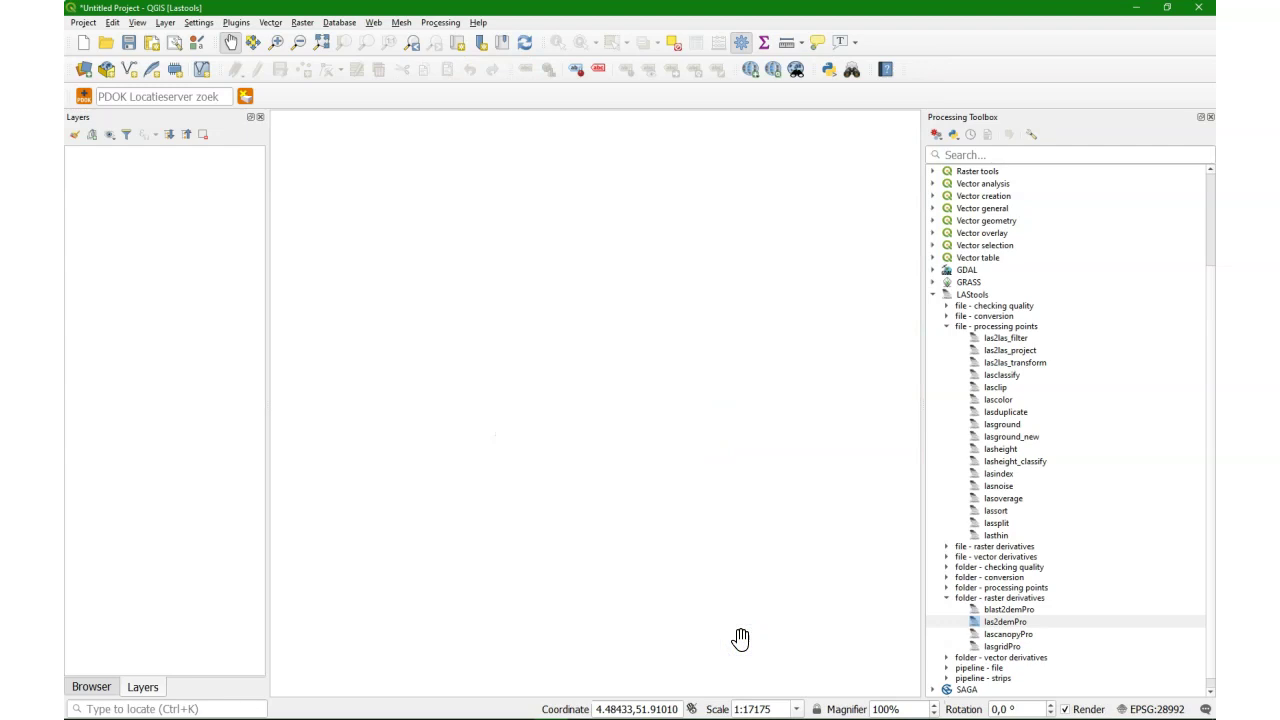
Drag all split_*.tif DEM files from the Browser onto the map.
left_click(91, 687)
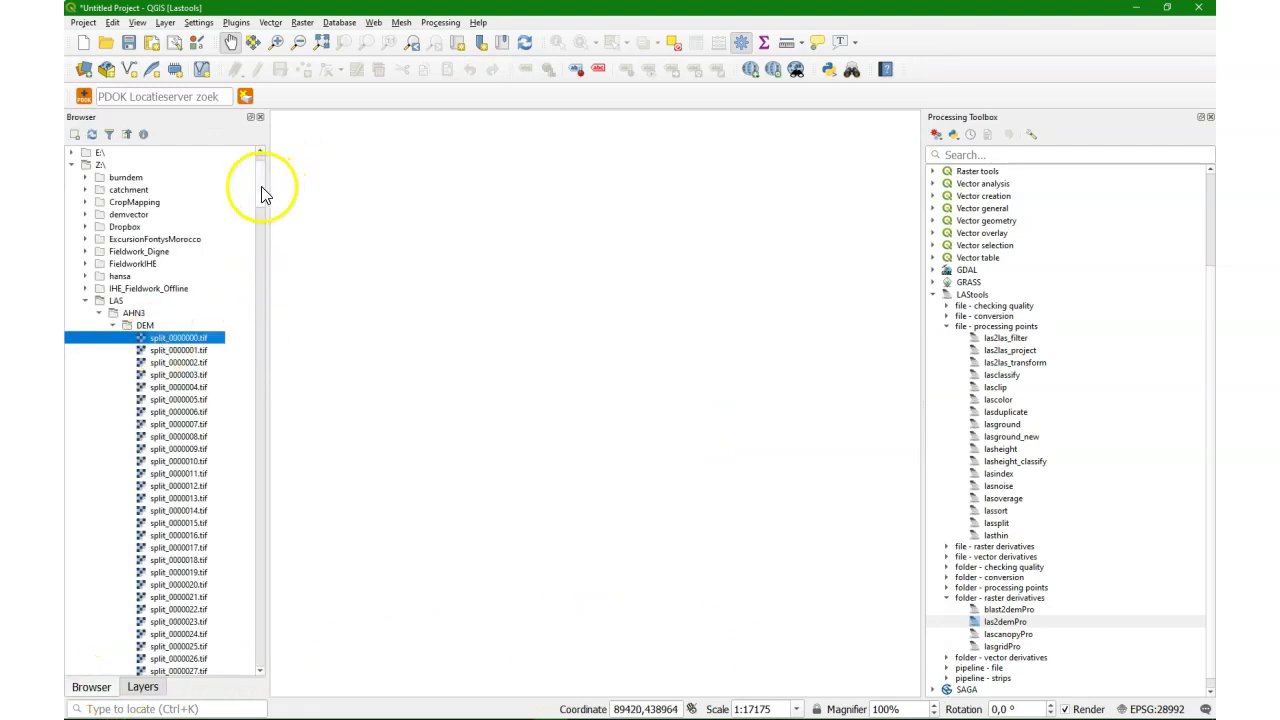
left_click_drag(261, 196, 263, 623)
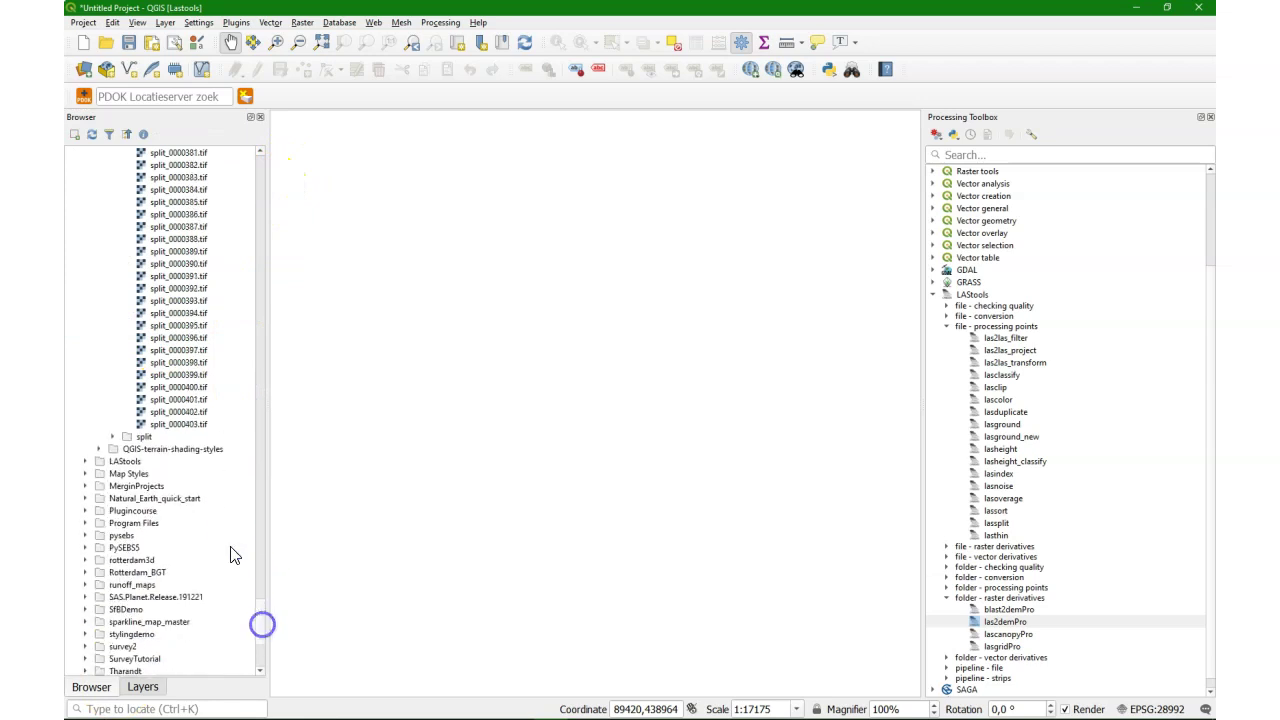
left_click(178, 423, "shift")
left_click_drag(190, 385, 490, 348)
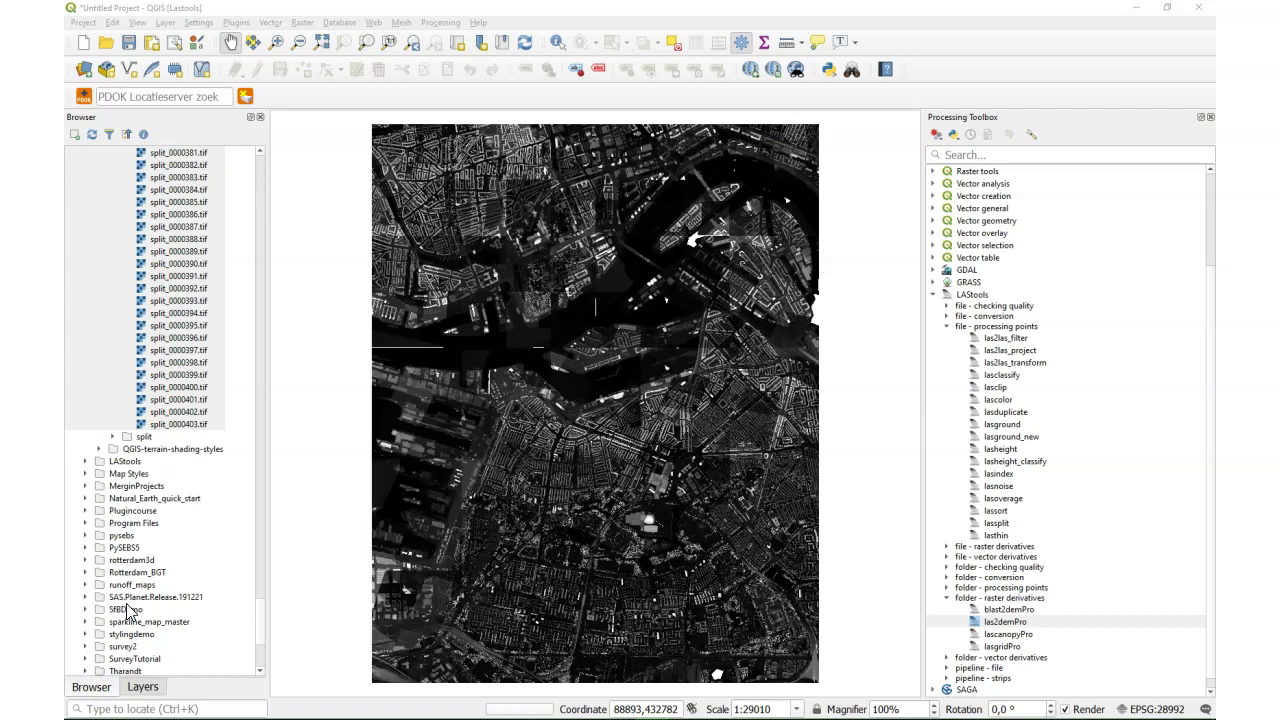
In Build Virtual Raster, select all 404 split layers as input in a single band.
left_click(142, 687)
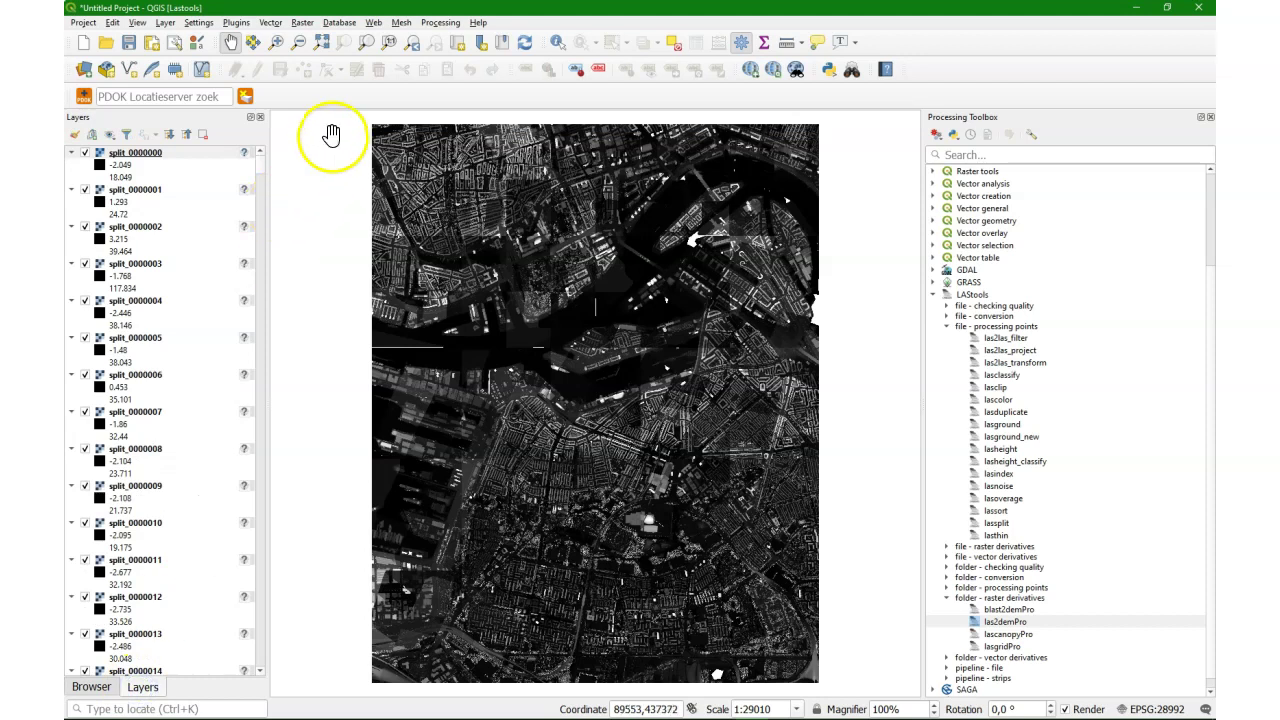
left_click(300, 23)
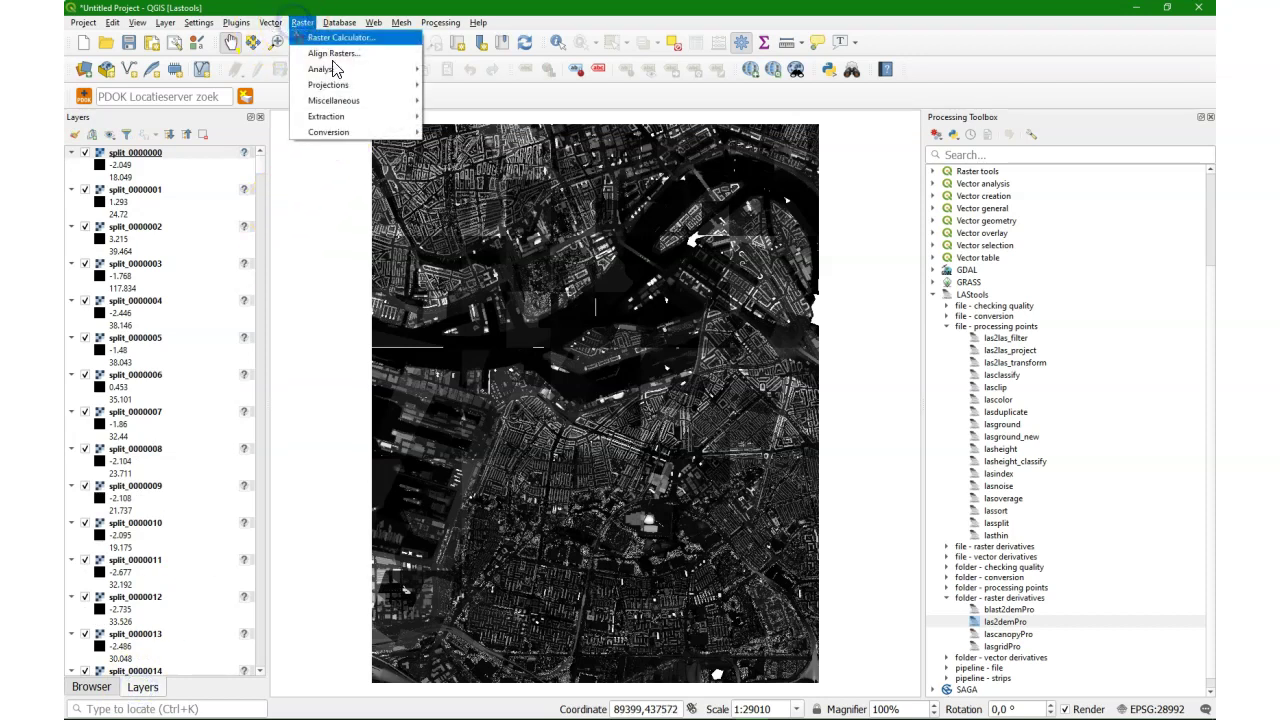
mouse_move(338, 100)
left_click(455, 102)
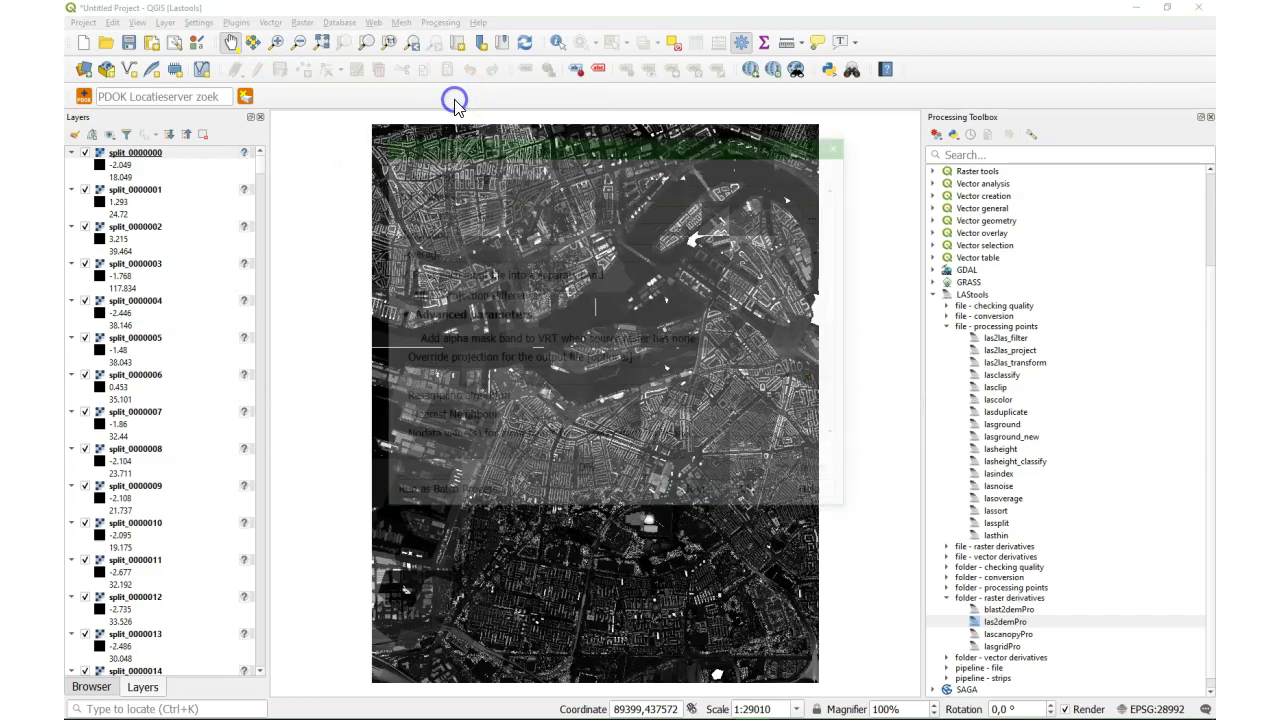
left_click(825, 218)
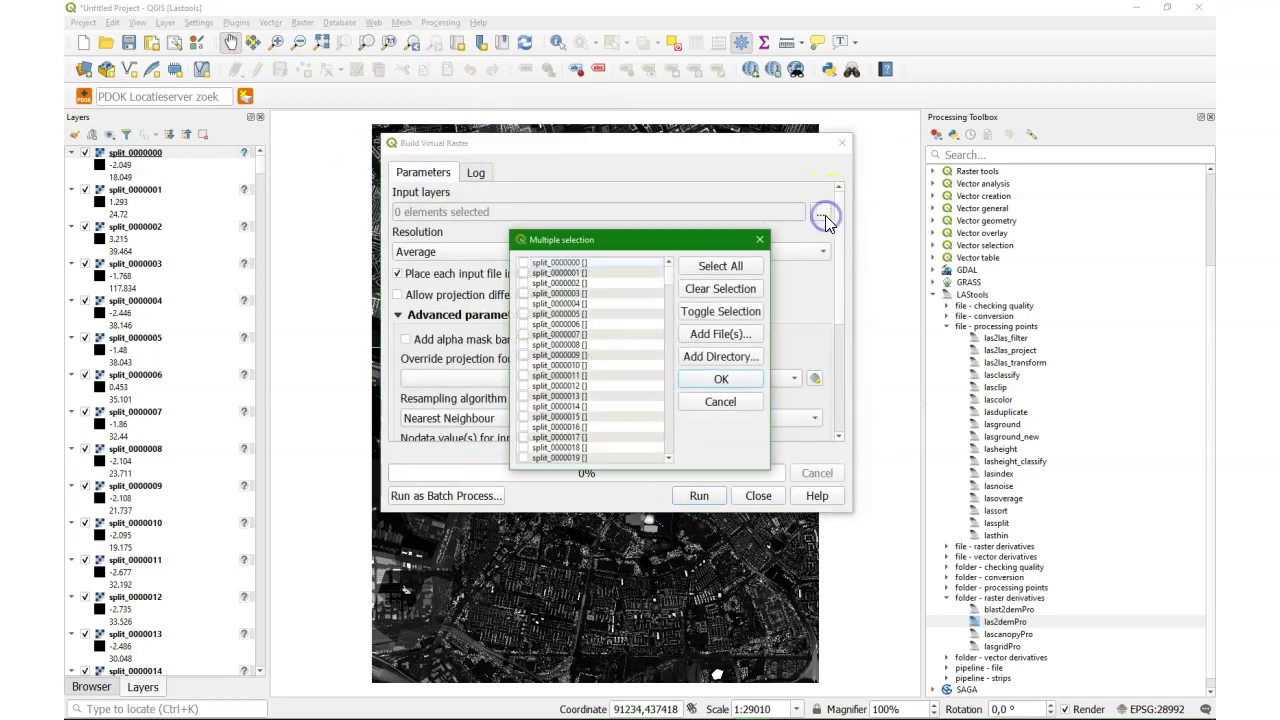
left_click(745, 268)
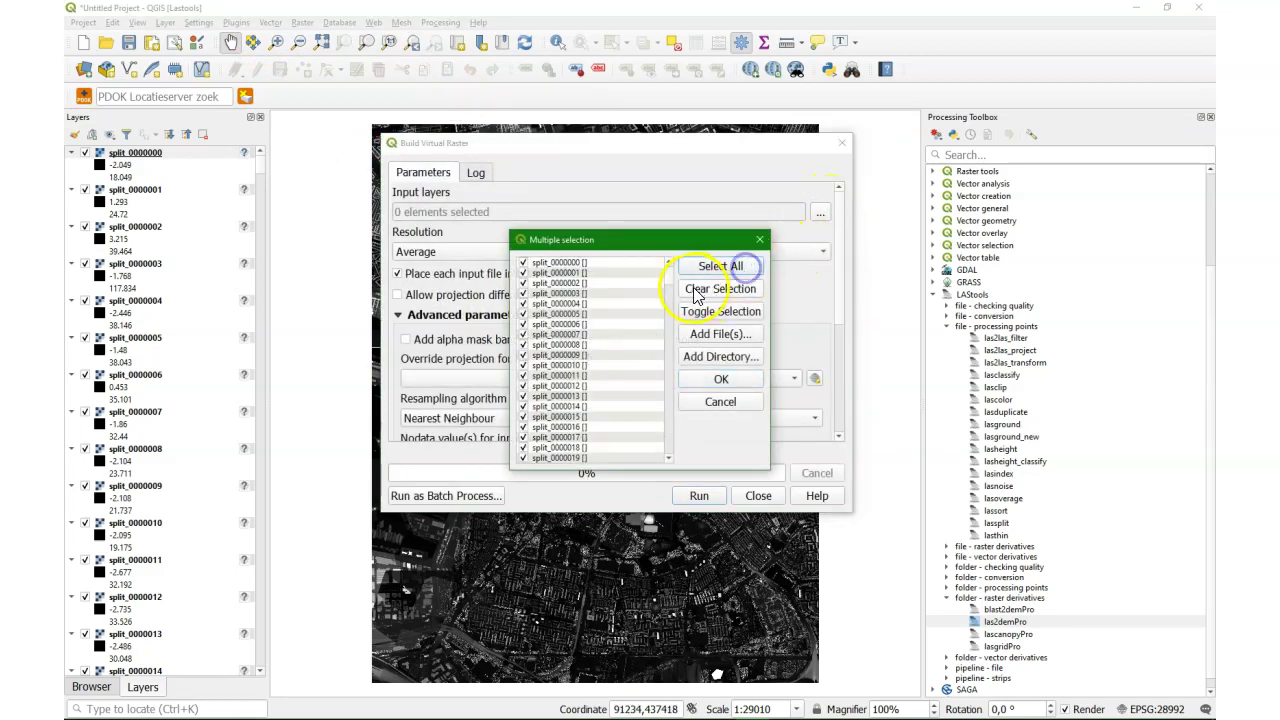
left_click_drag(672, 285, 666, 467)
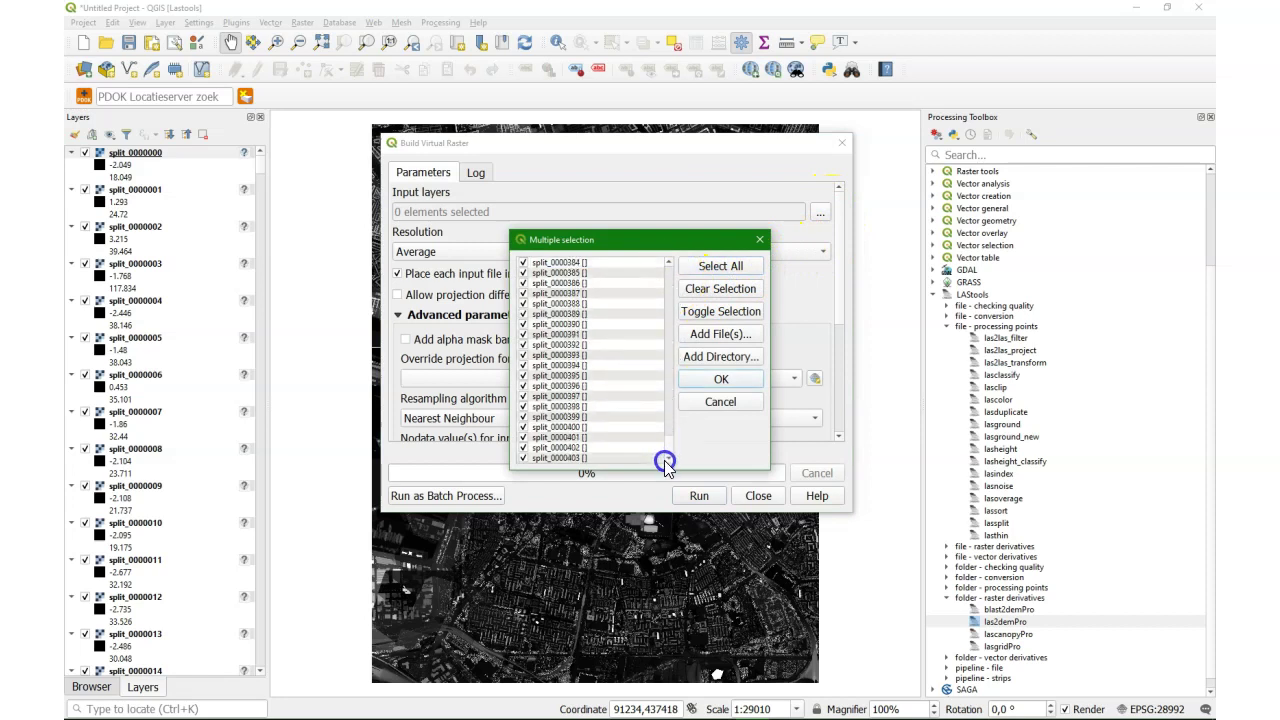
left_click(733, 379)
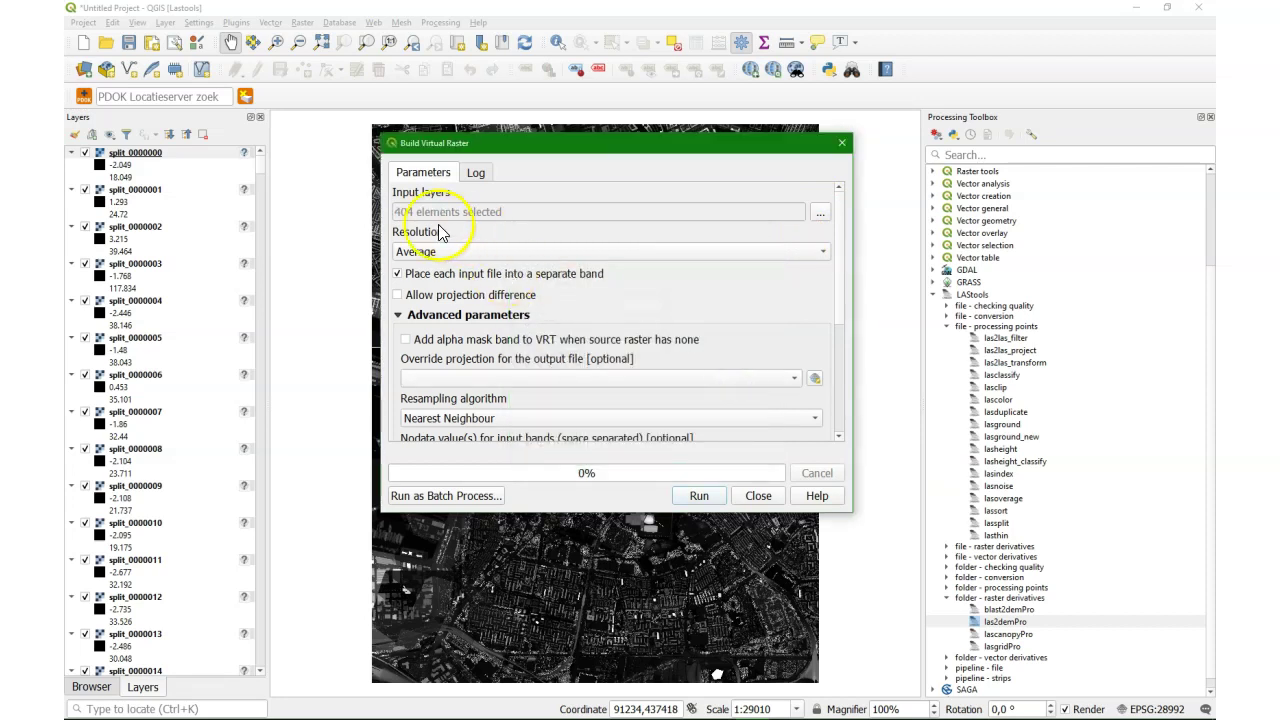
left_click(398, 273)
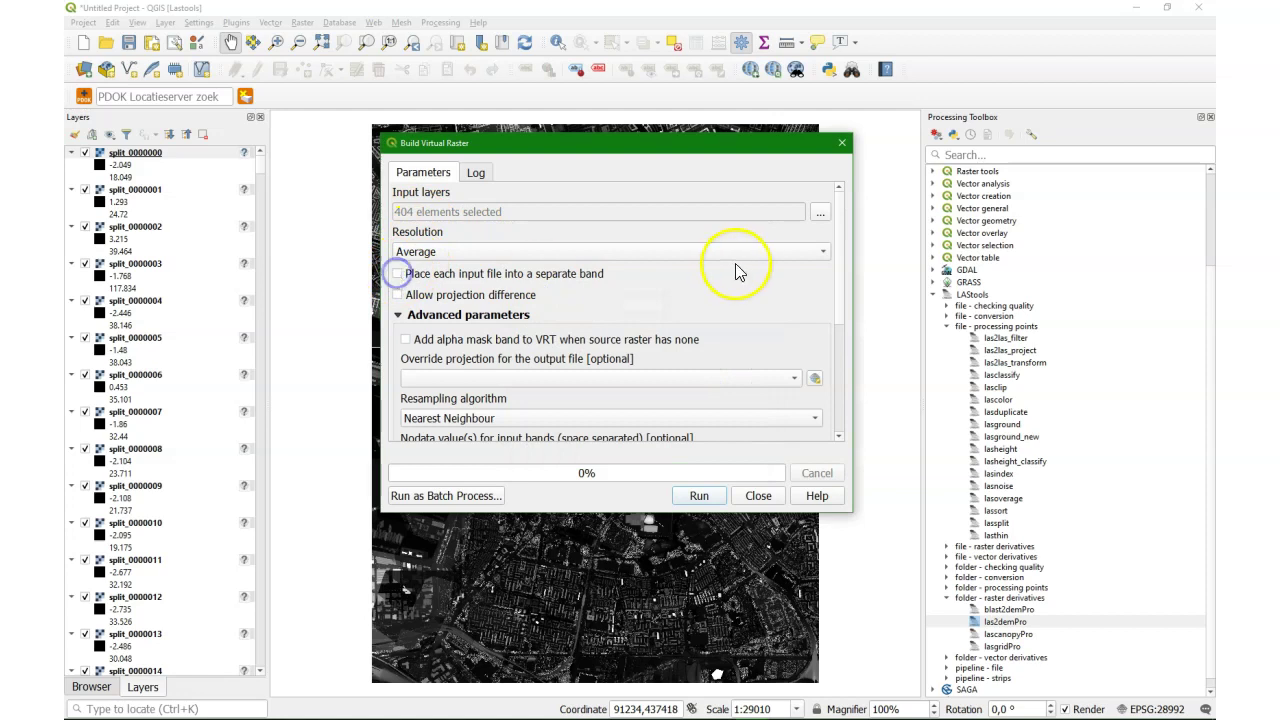
Save the virtual raster as AHN_DSM.vrt in the DEM folder, build it, and close.
left_click_drag(843, 271, 839, 388)
left_click(822, 341)
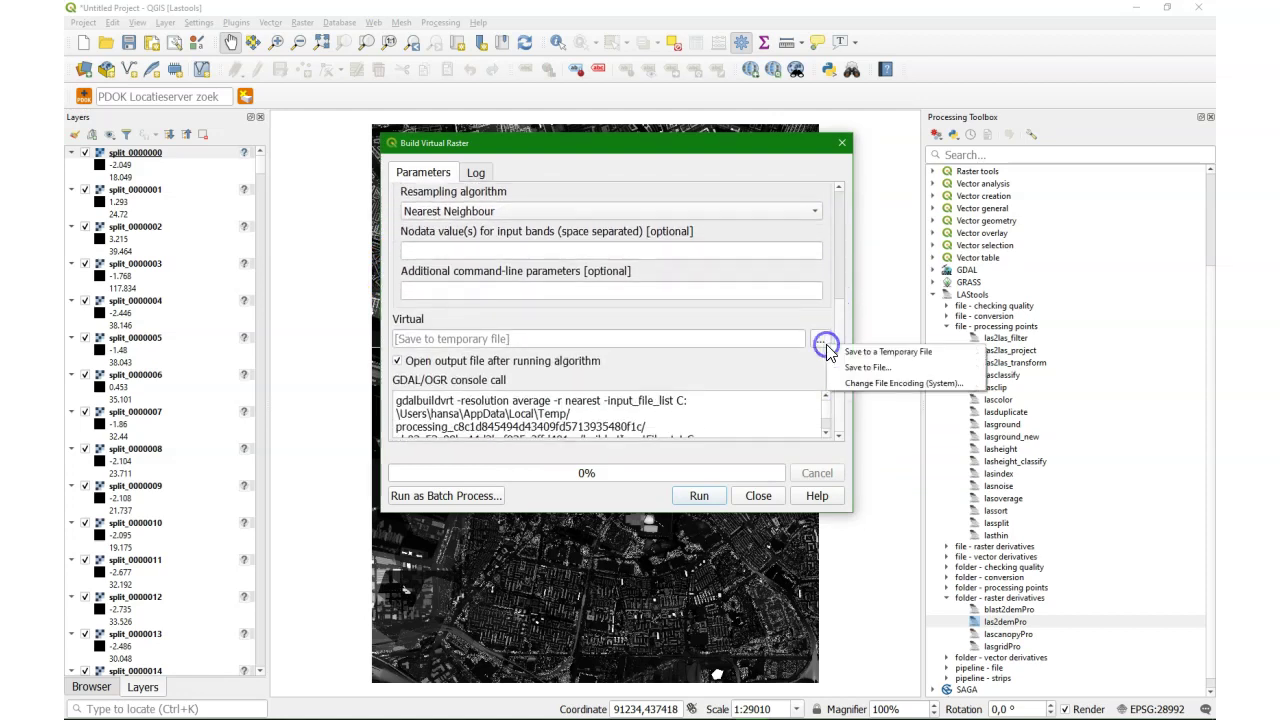
left_click(853, 363)
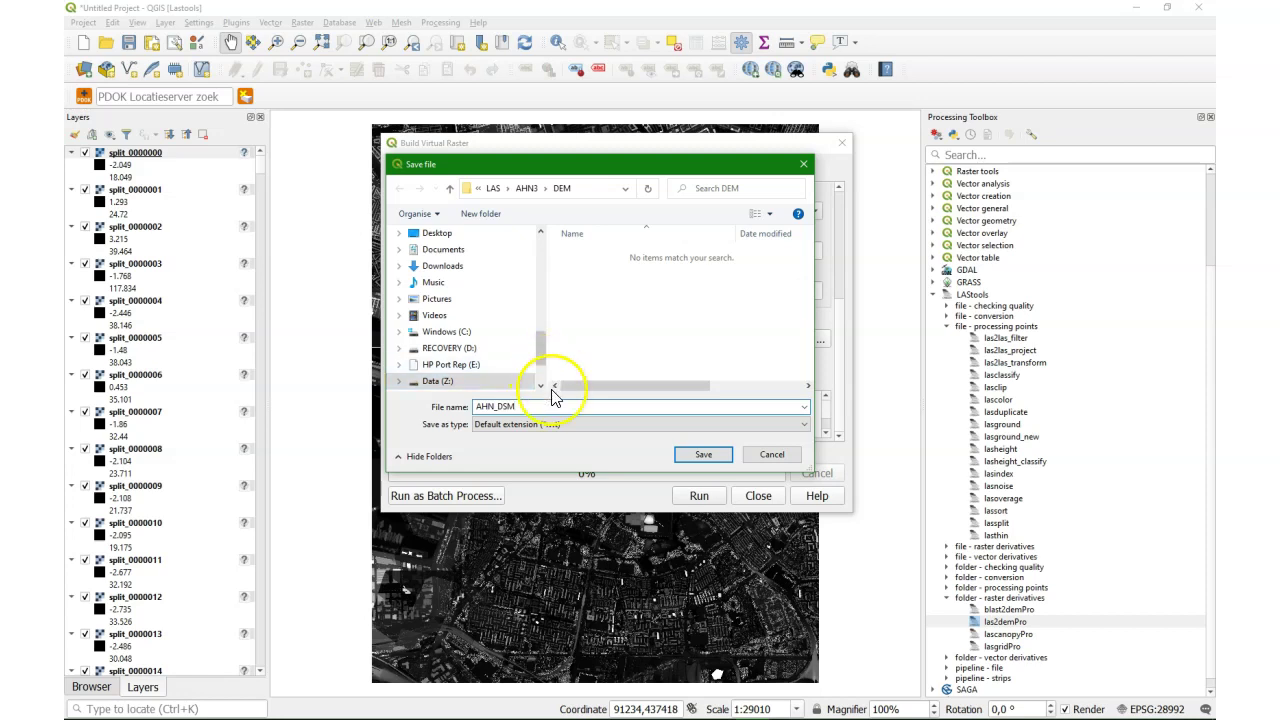
left_click(700, 455)
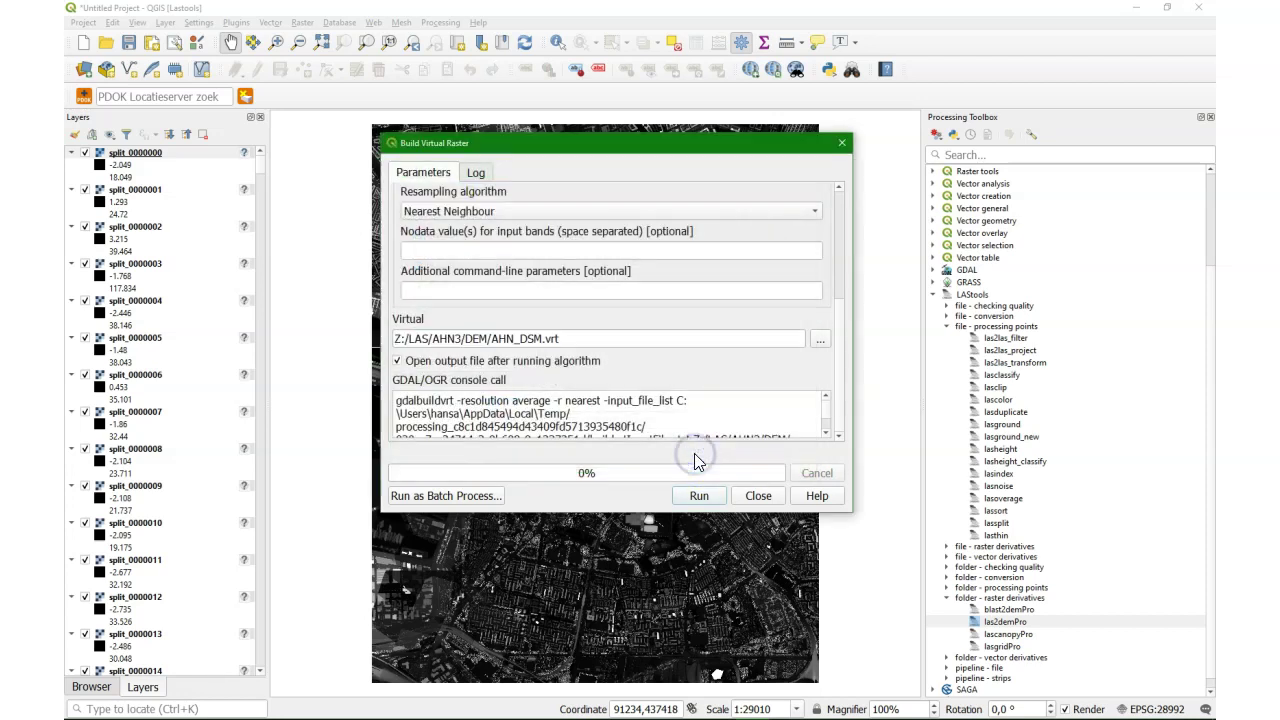
left_click(699, 496)
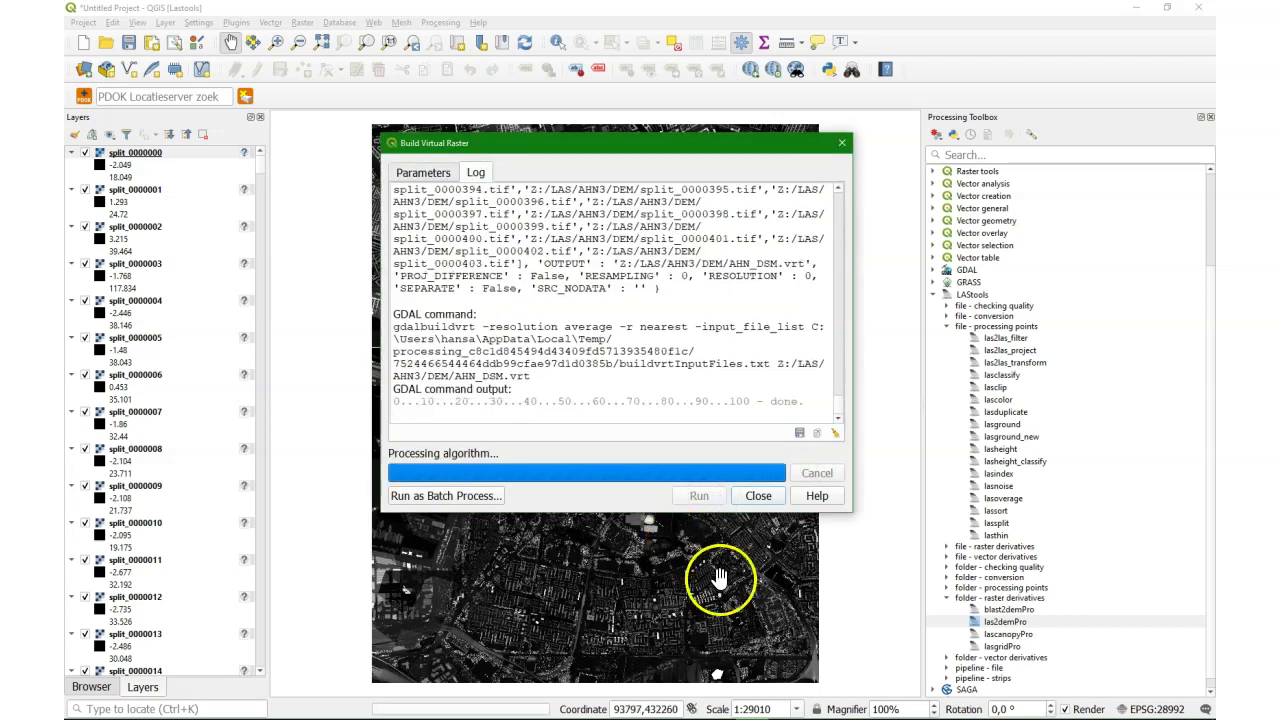
left_click(758, 495)
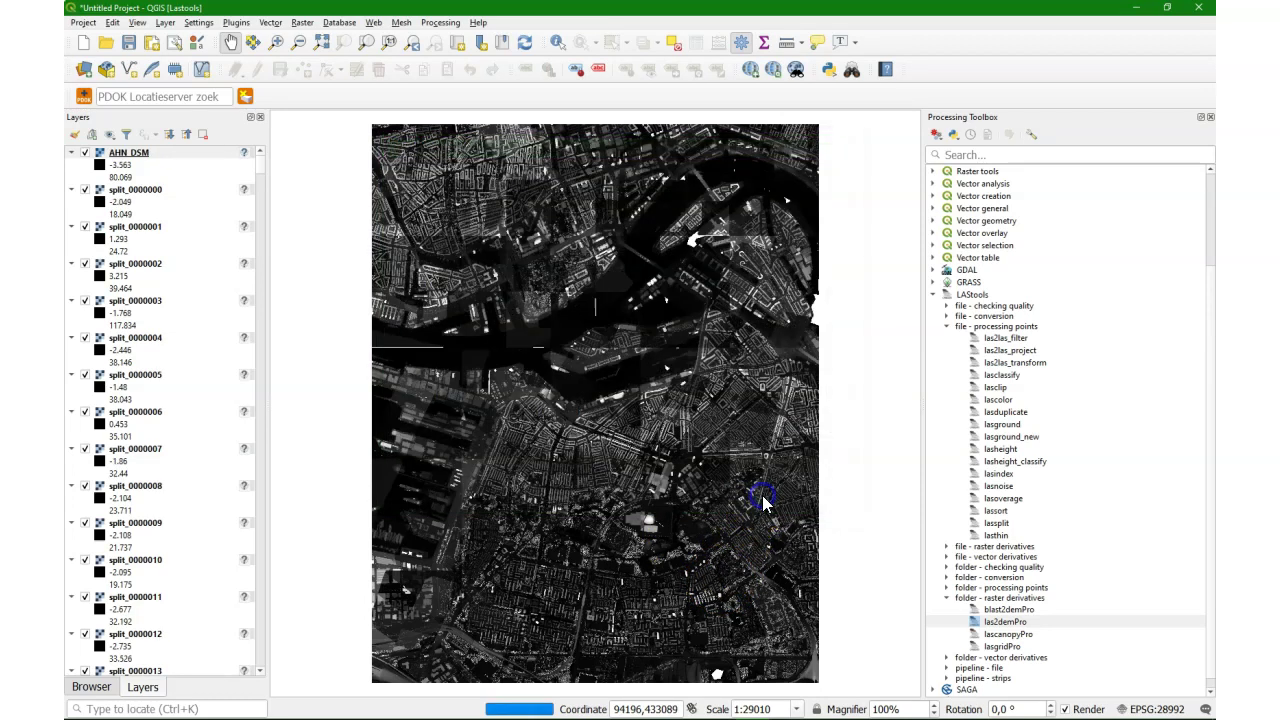
Remove all 404 split tile layers, leaving only AHN_DSM, then open the Web menu.
left_click(145, 190)
left_click_drag(260, 178, 261, 673)
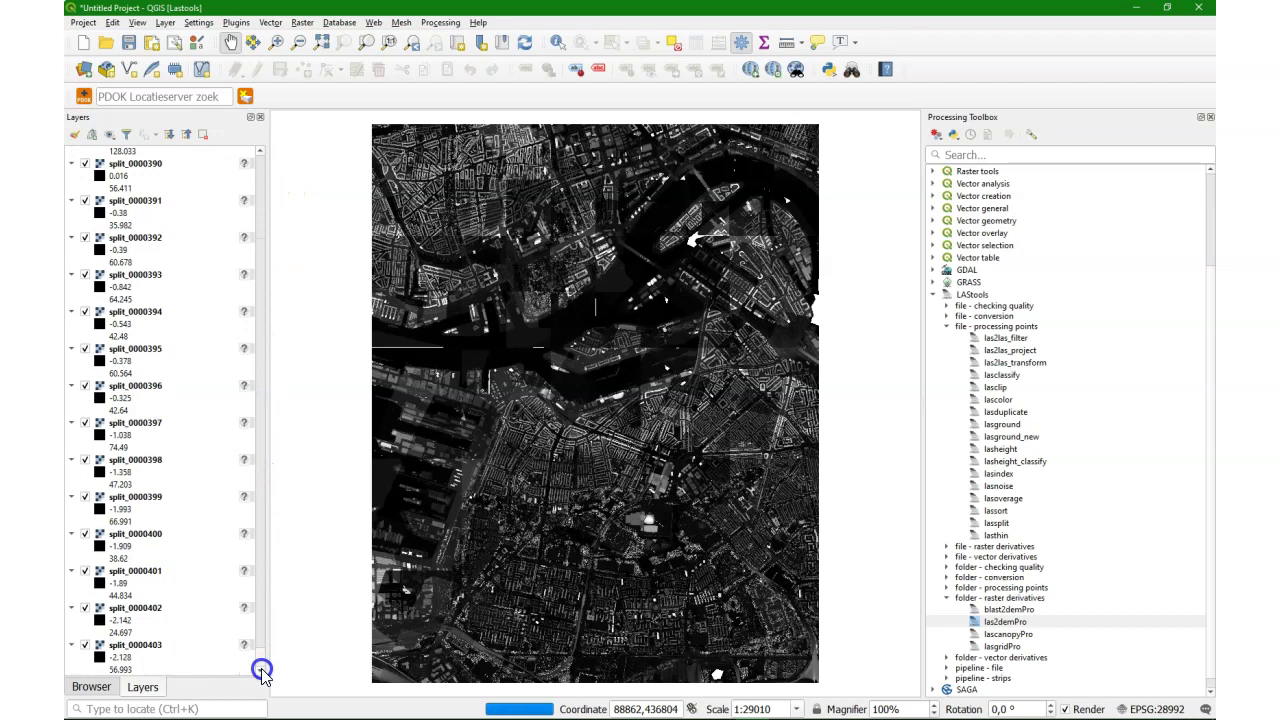
left_click(153, 650, "shift")
right_click(153, 650)
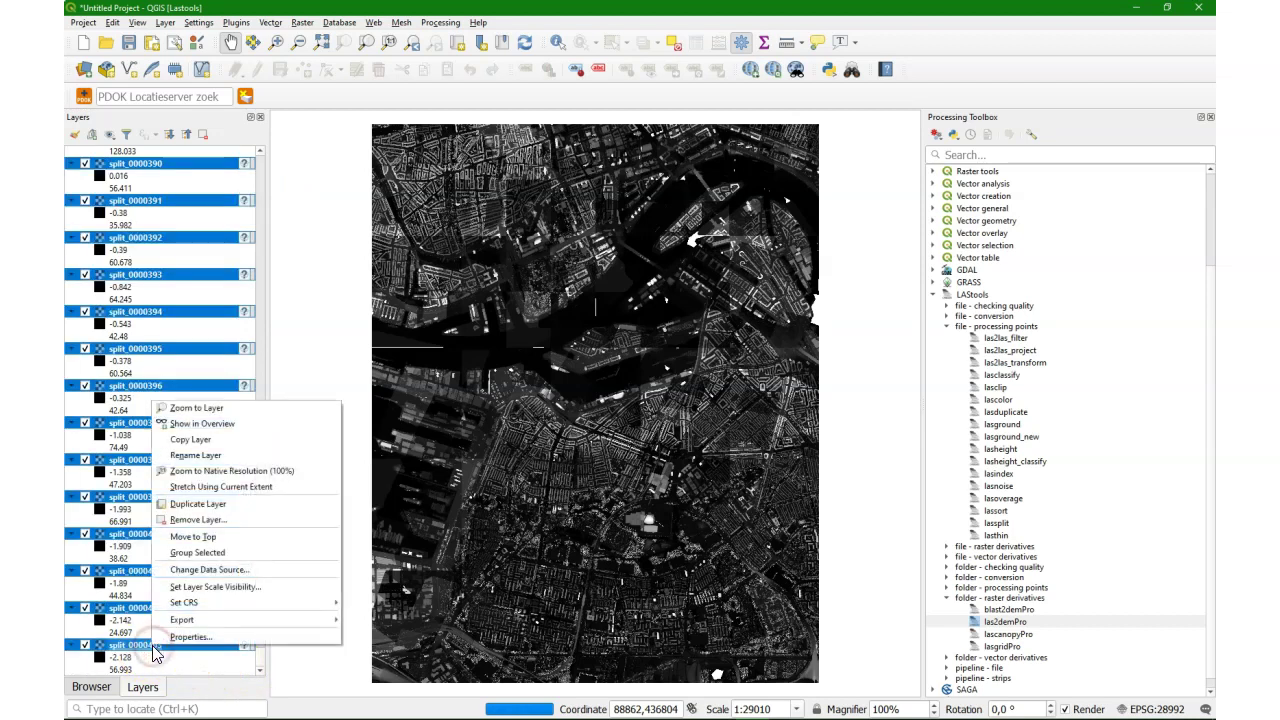
left_click(192, 517)
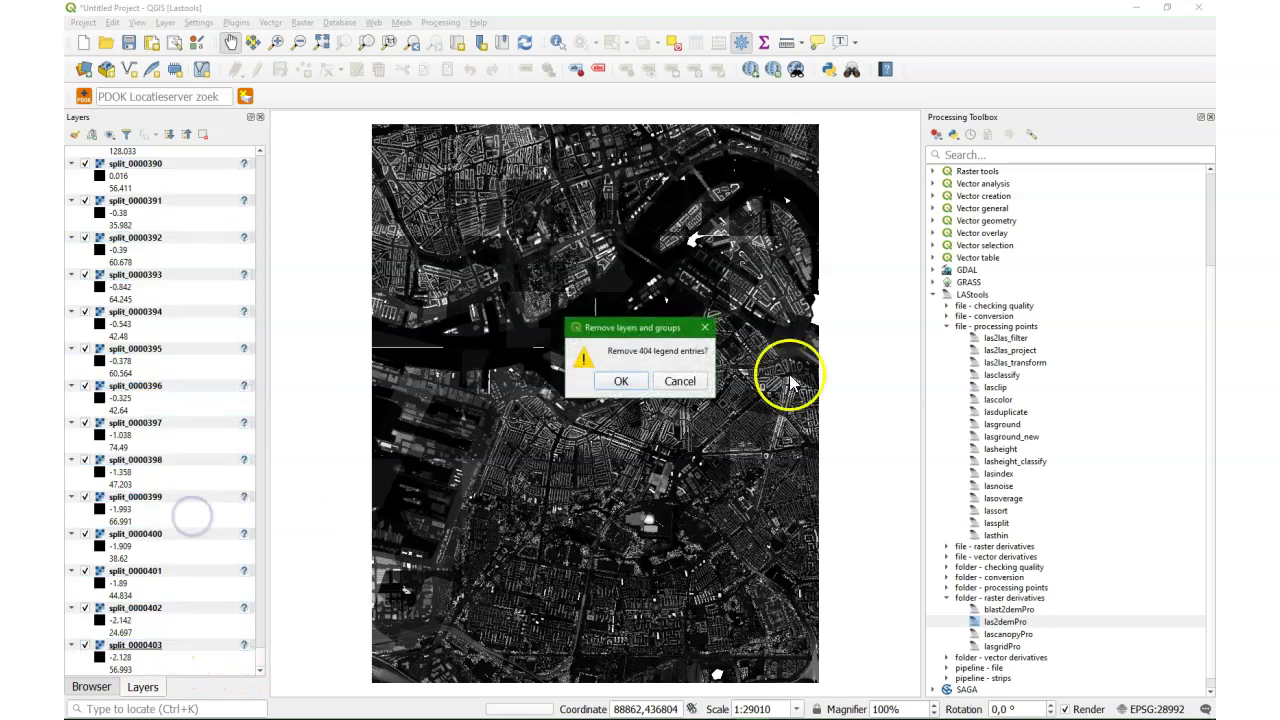
left_click(621, 381)
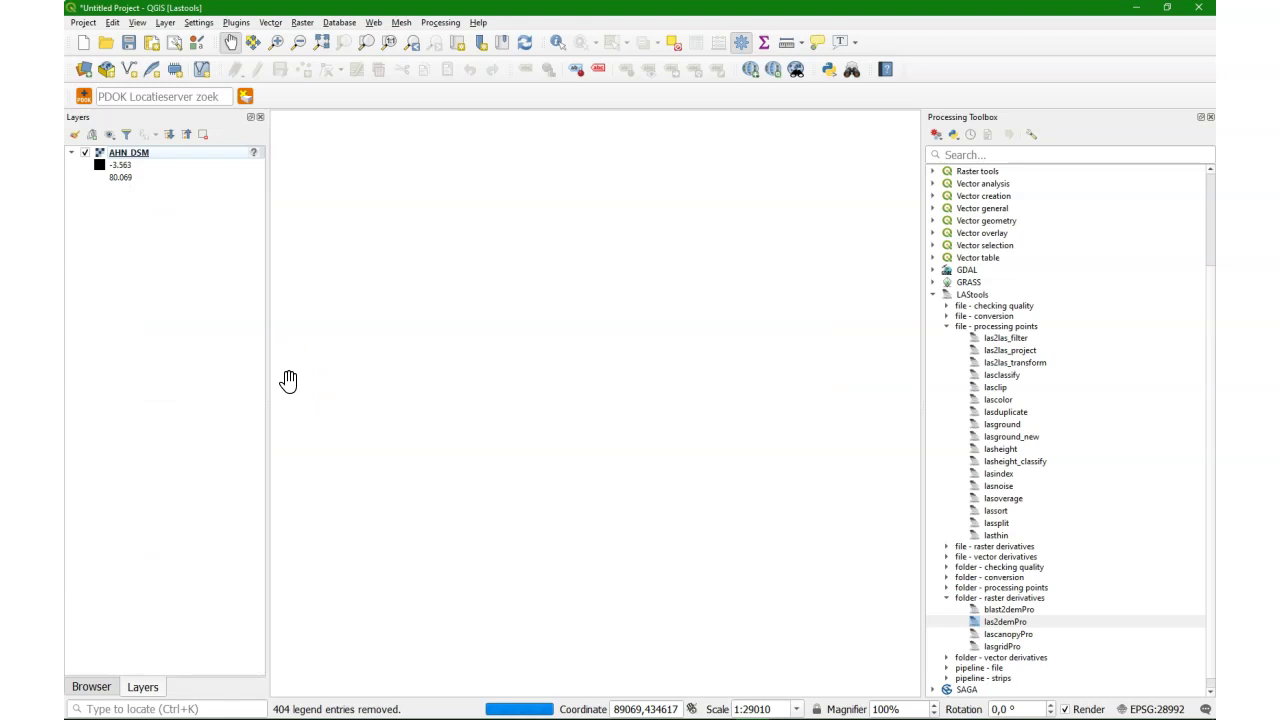
left_click(375, 22)
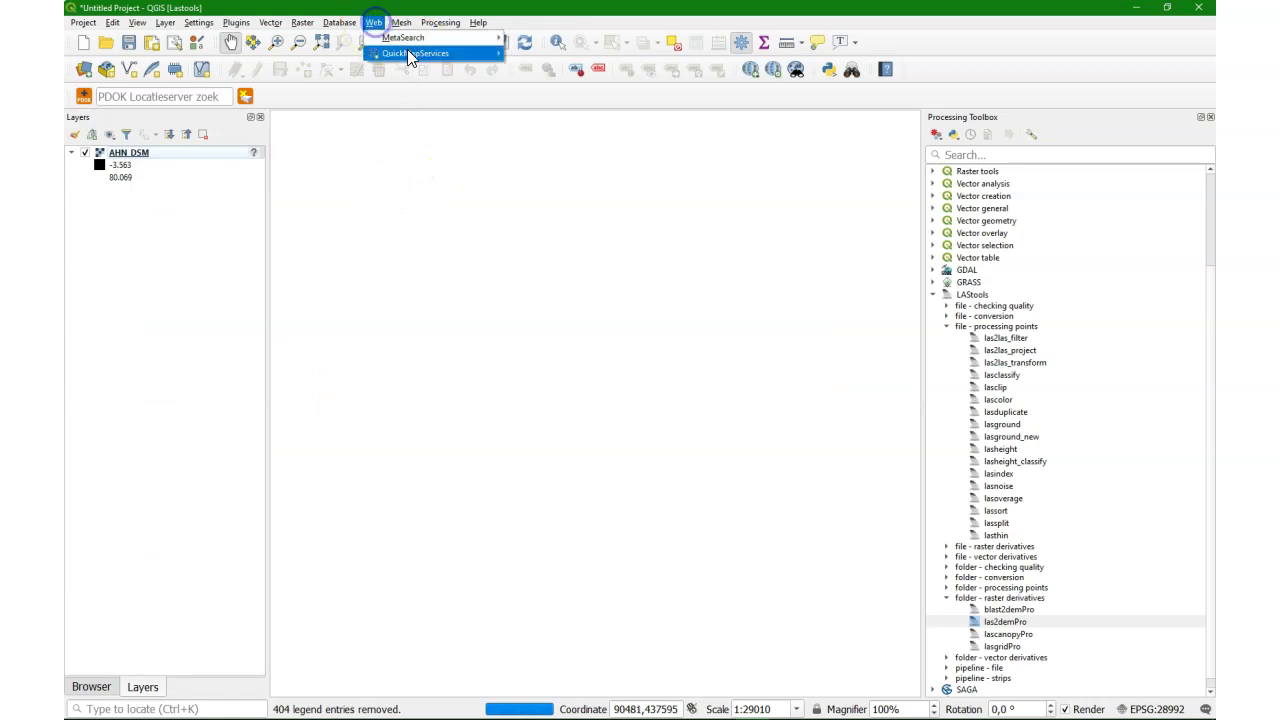
Add the OSM Standard basemap and toggle AHN_DSM's visibility off and back on.
mouse_move(414, 54)
mouse_move(543, 103)
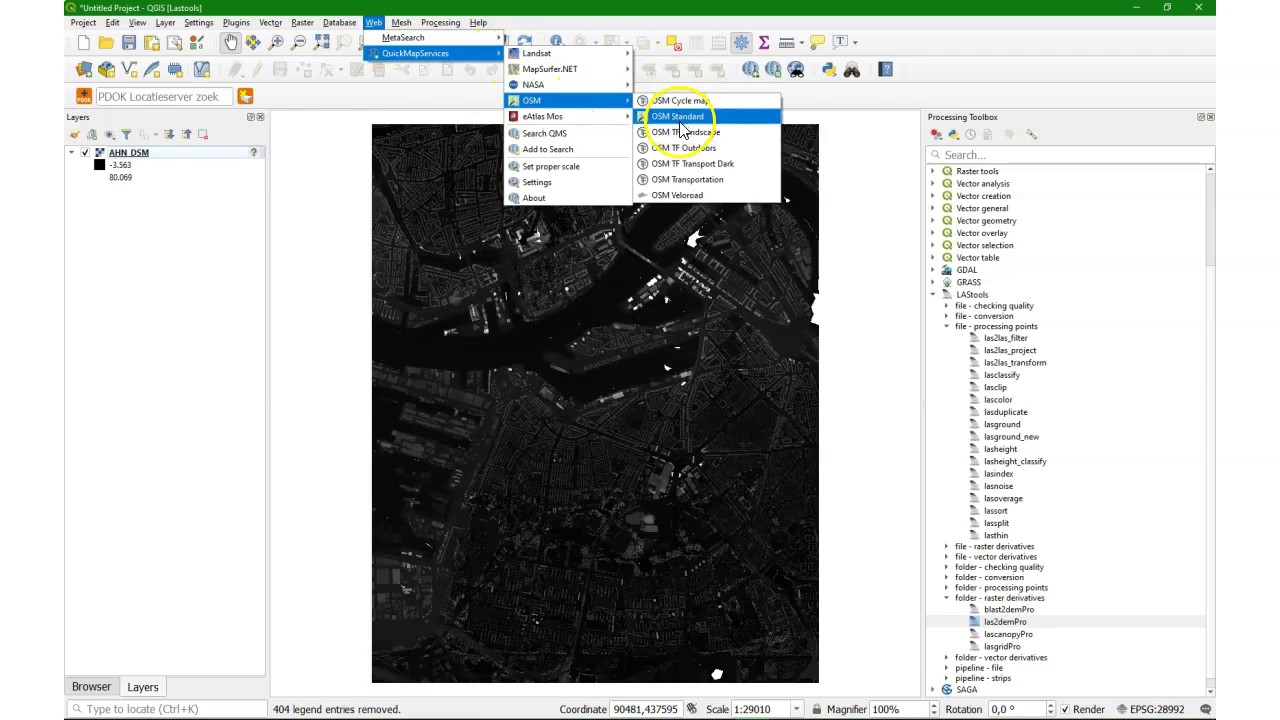
left_click(680, 117)
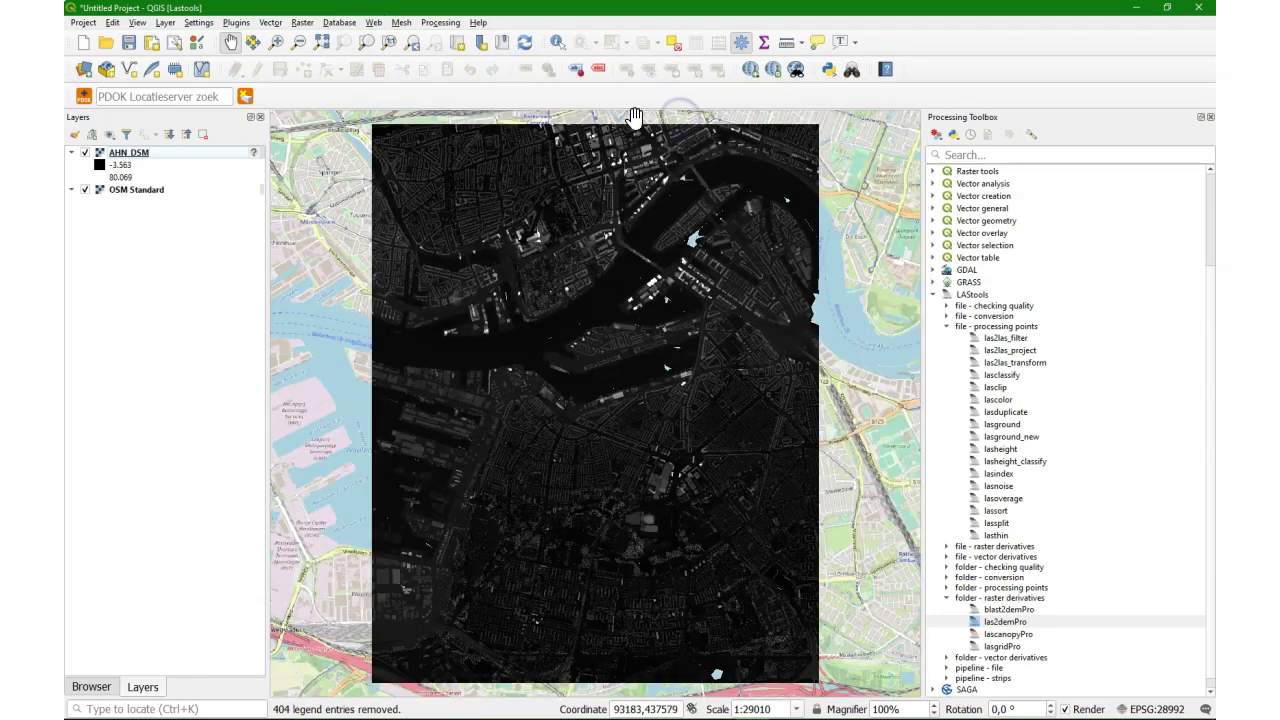
left_click(86, 155)
left_click(86, 155)
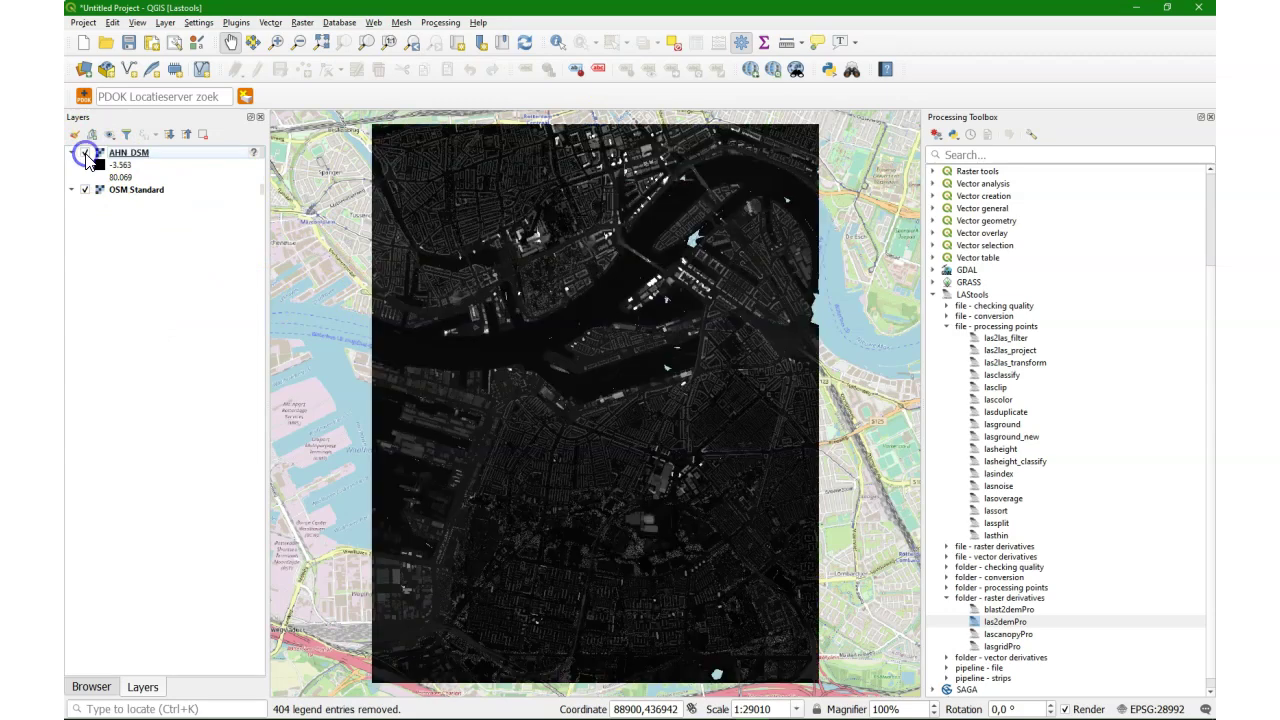
Change AHN_DSM's renderer from Singleband gray to Hillshade in the Layer Styling panel.
left_click(1210, 117)
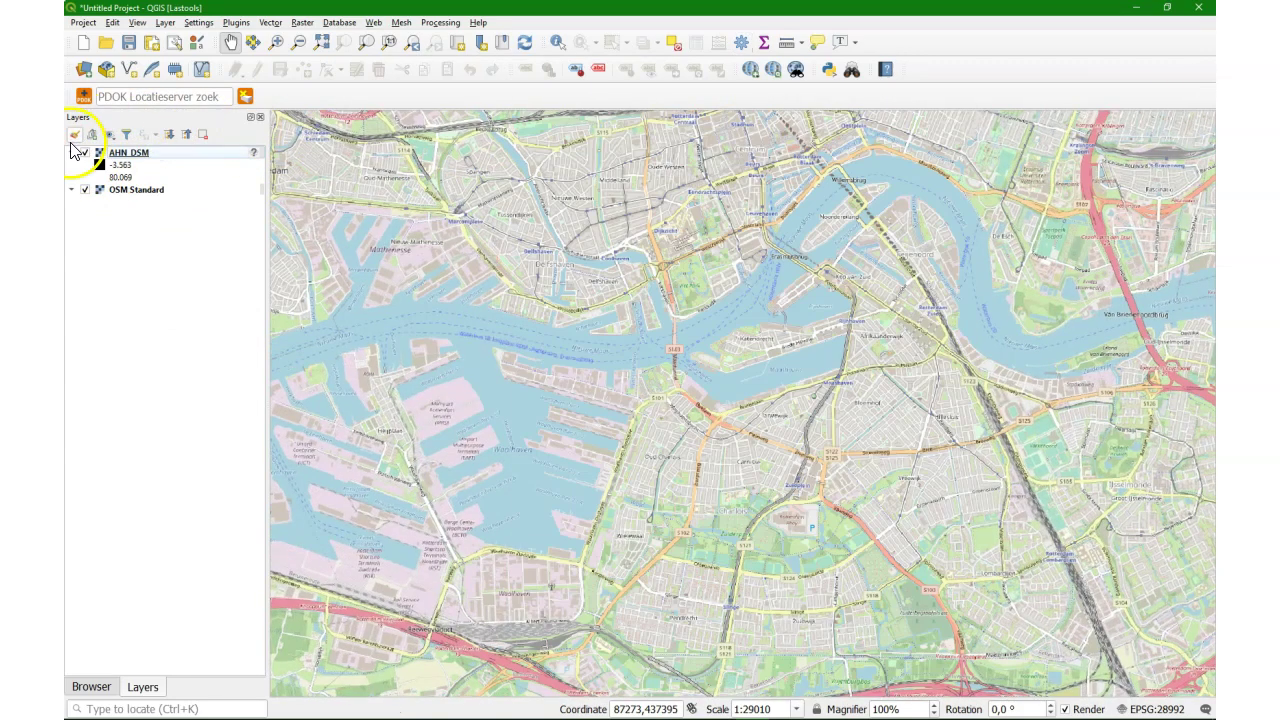
left_click(76, 136)
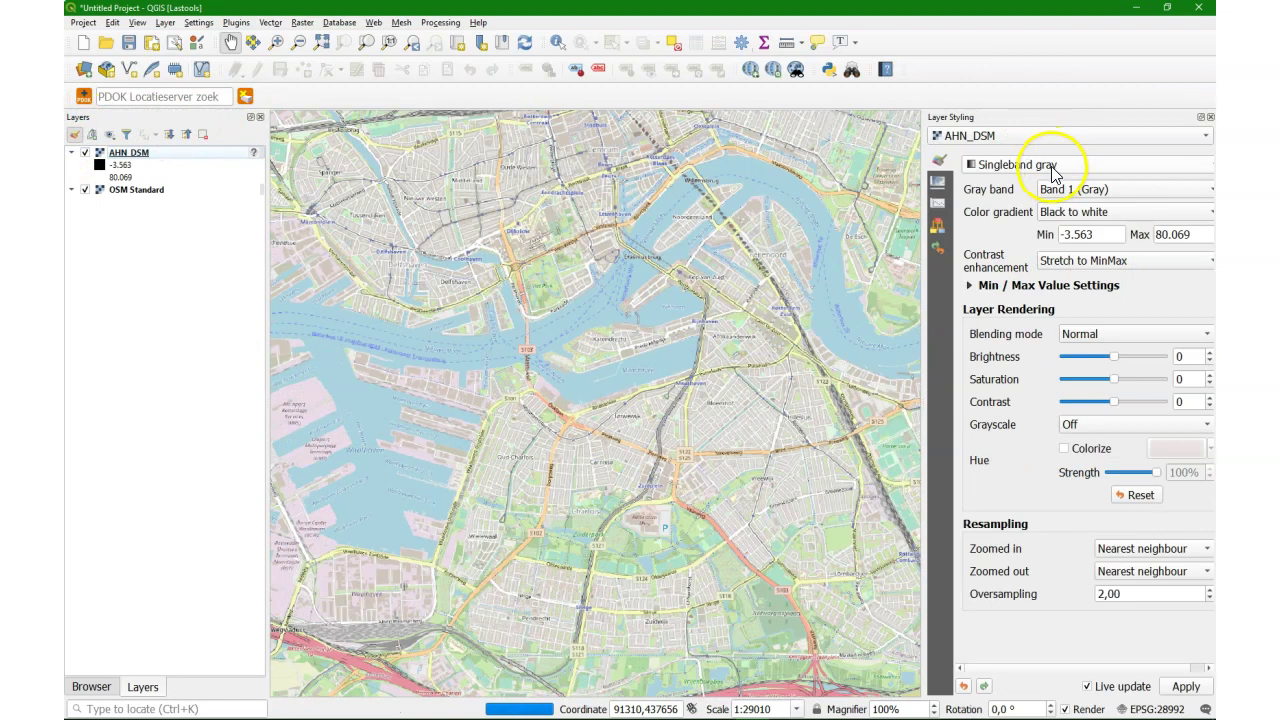
left_click(1045, 166)
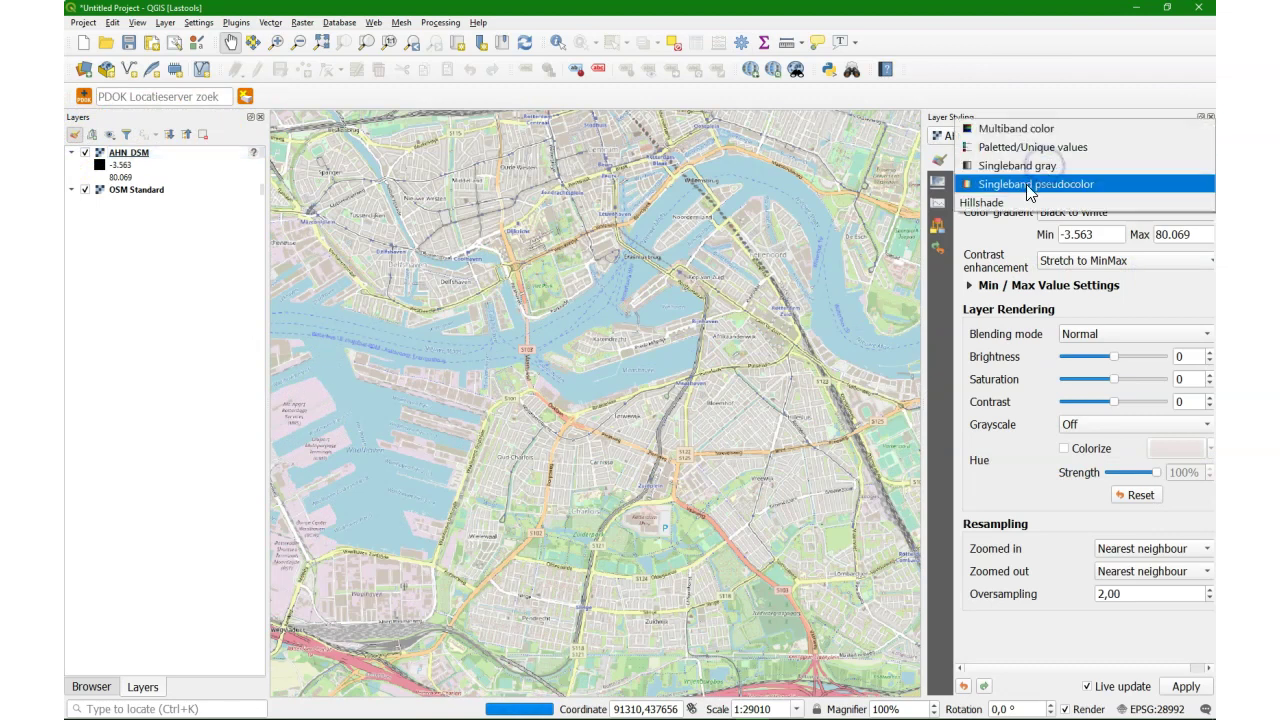
left_click(1045, 203)
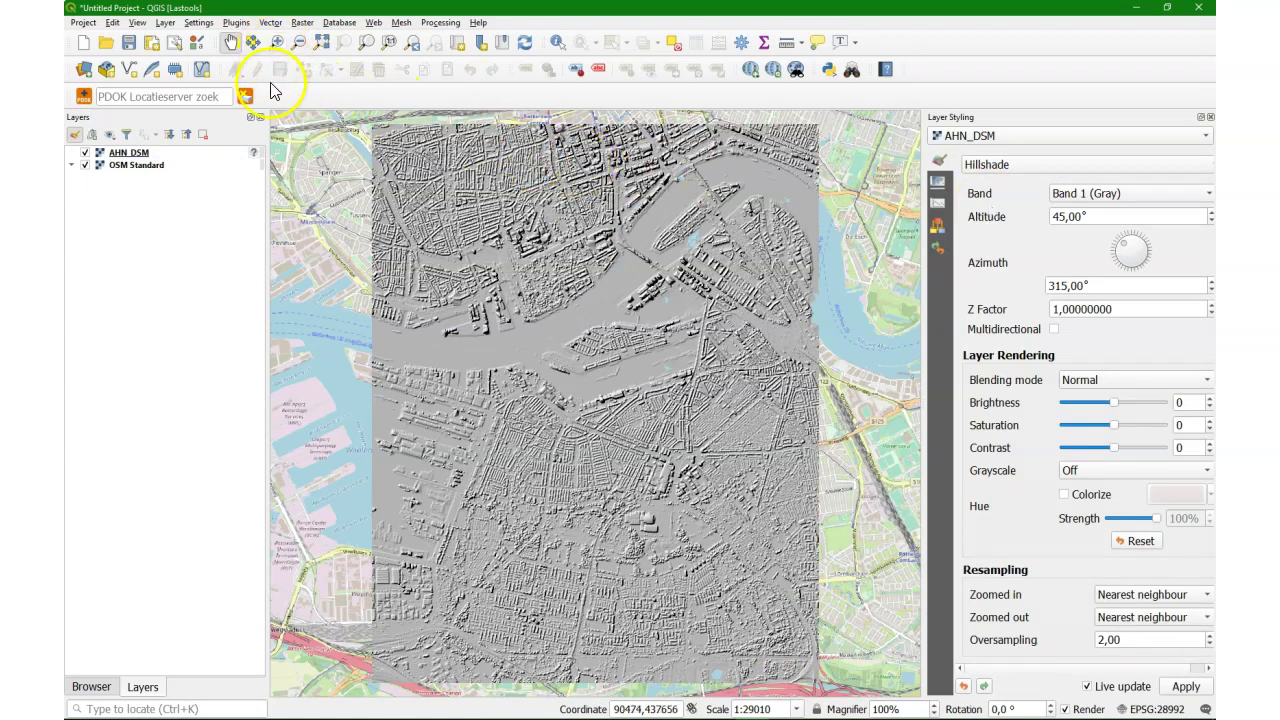
Assign the Amersfoort / RD New coordinate system to AHN_DSM.
left_click(253, 153)
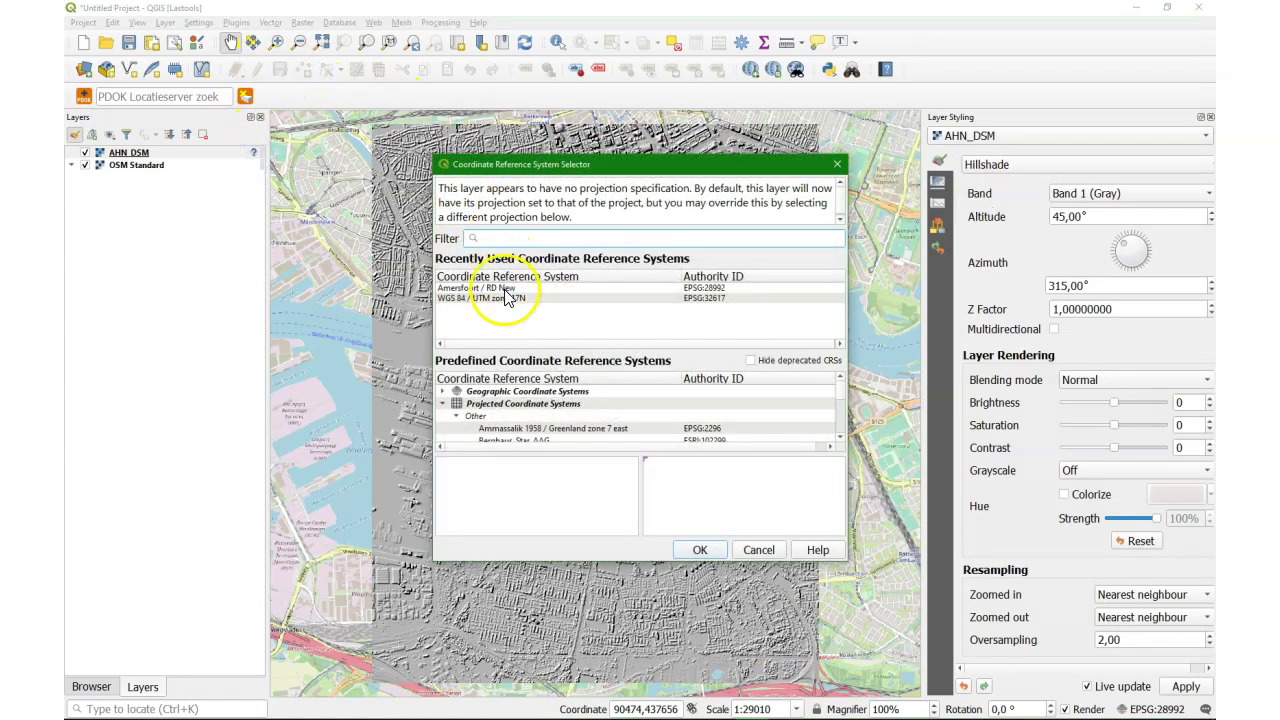
left_click(505, 288)
left_click(712, 551)
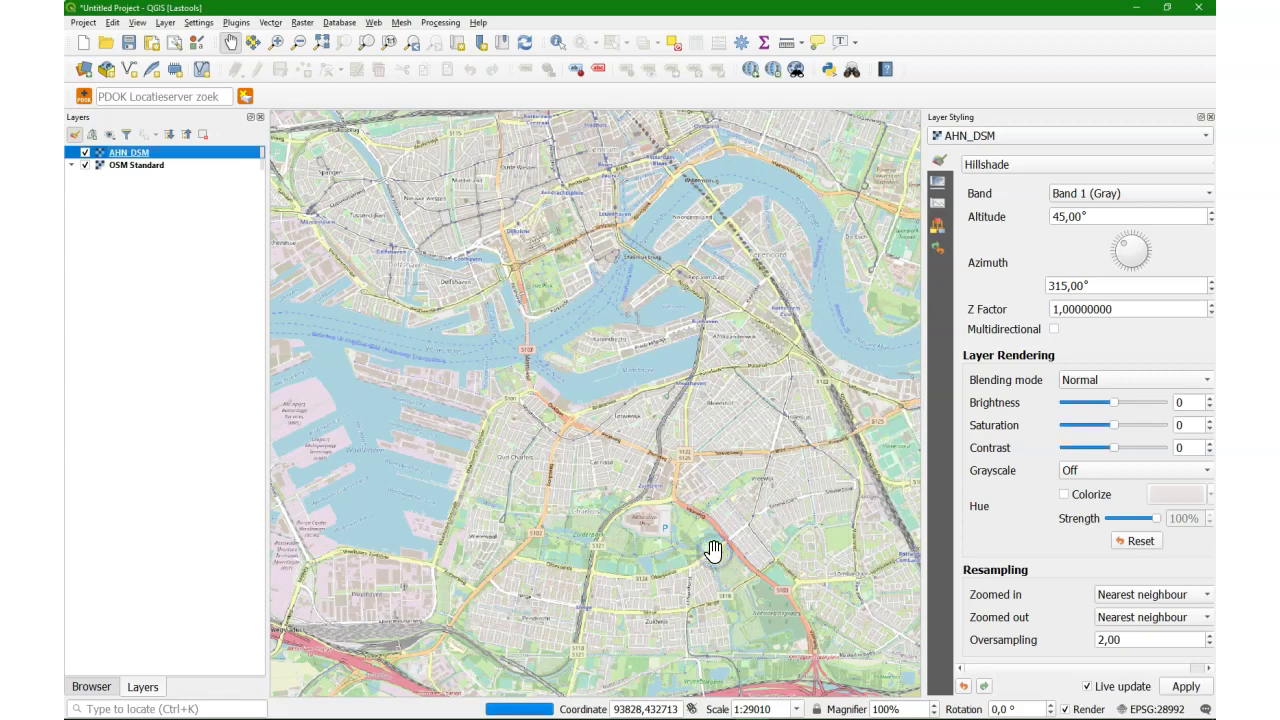
Zoom into a few Rotterdam city blocks and set resampling to Bilinear zoomed in, Average zoomed out.
left_click(275, 42)
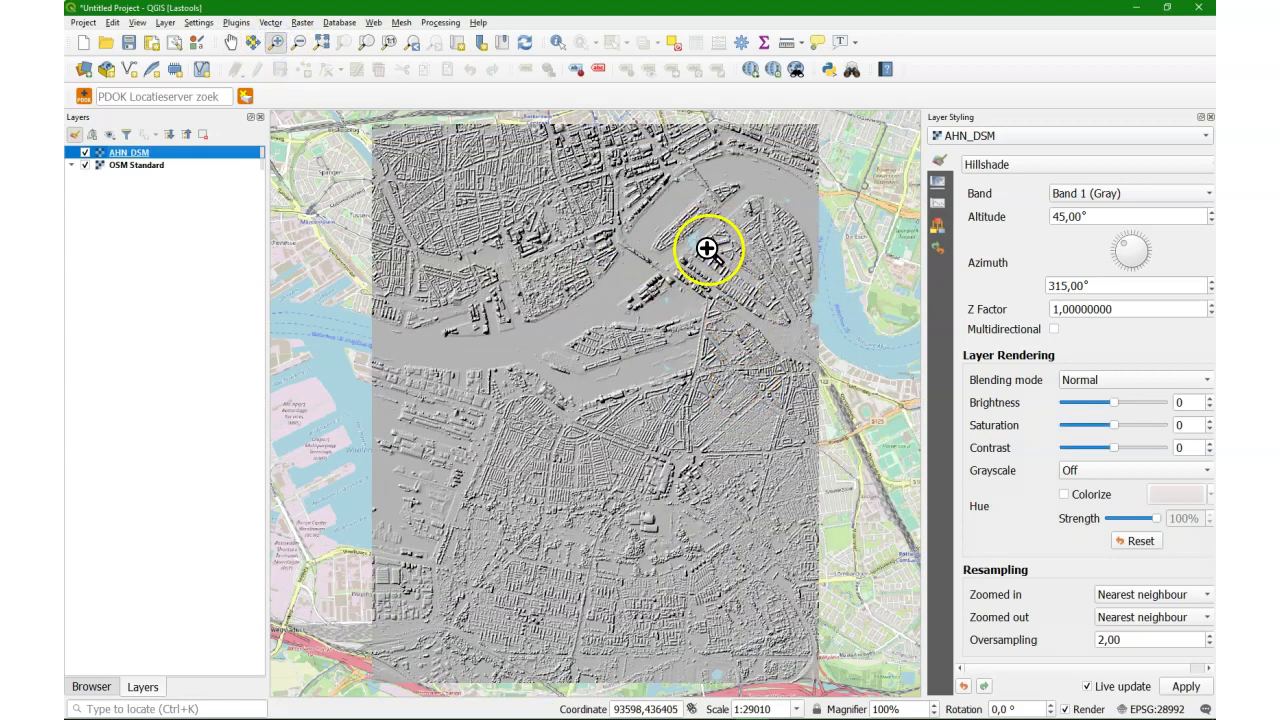
left_click_drag(578, 136, 673, 202)
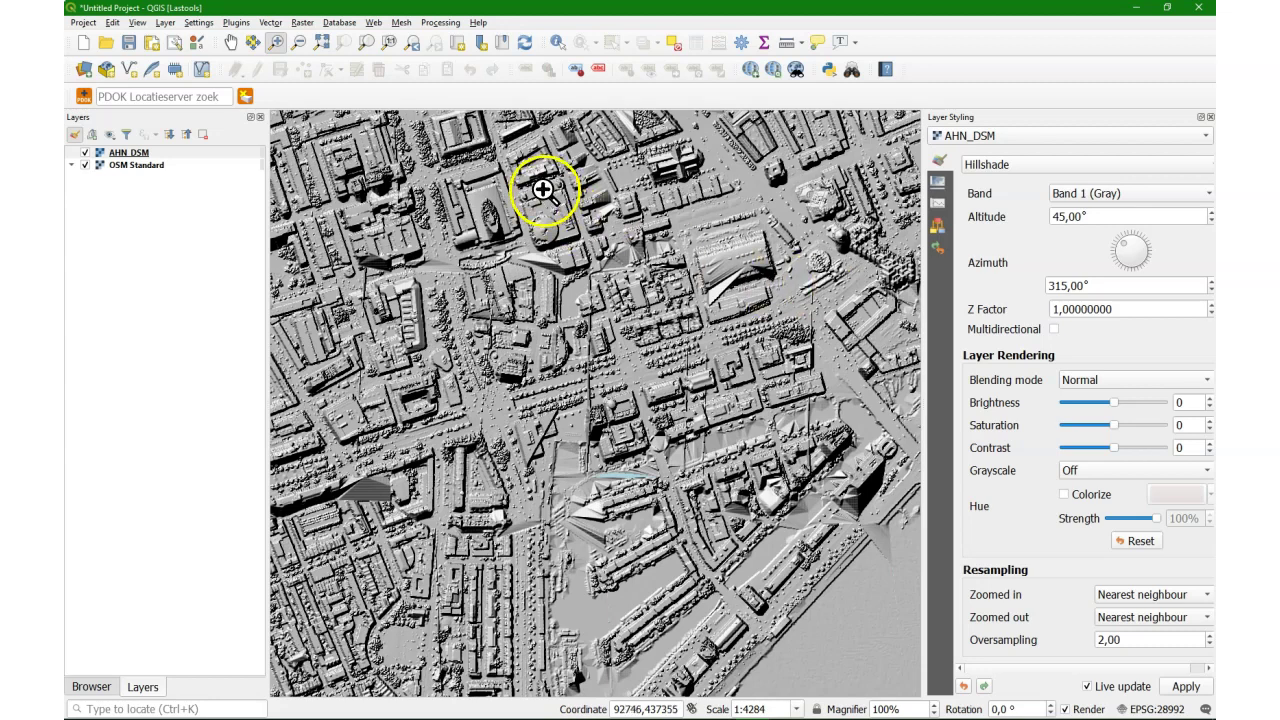
left_click_drag(560, 143, 820, 325)
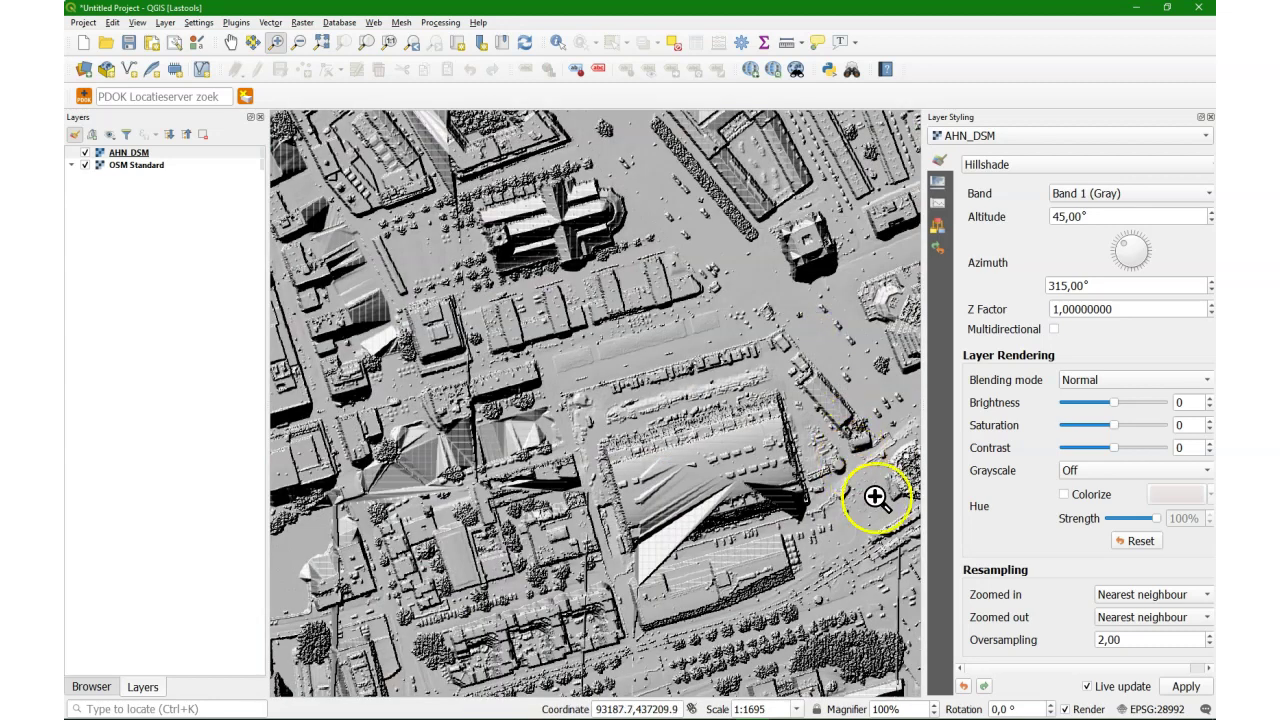
left_click(1137, 595)
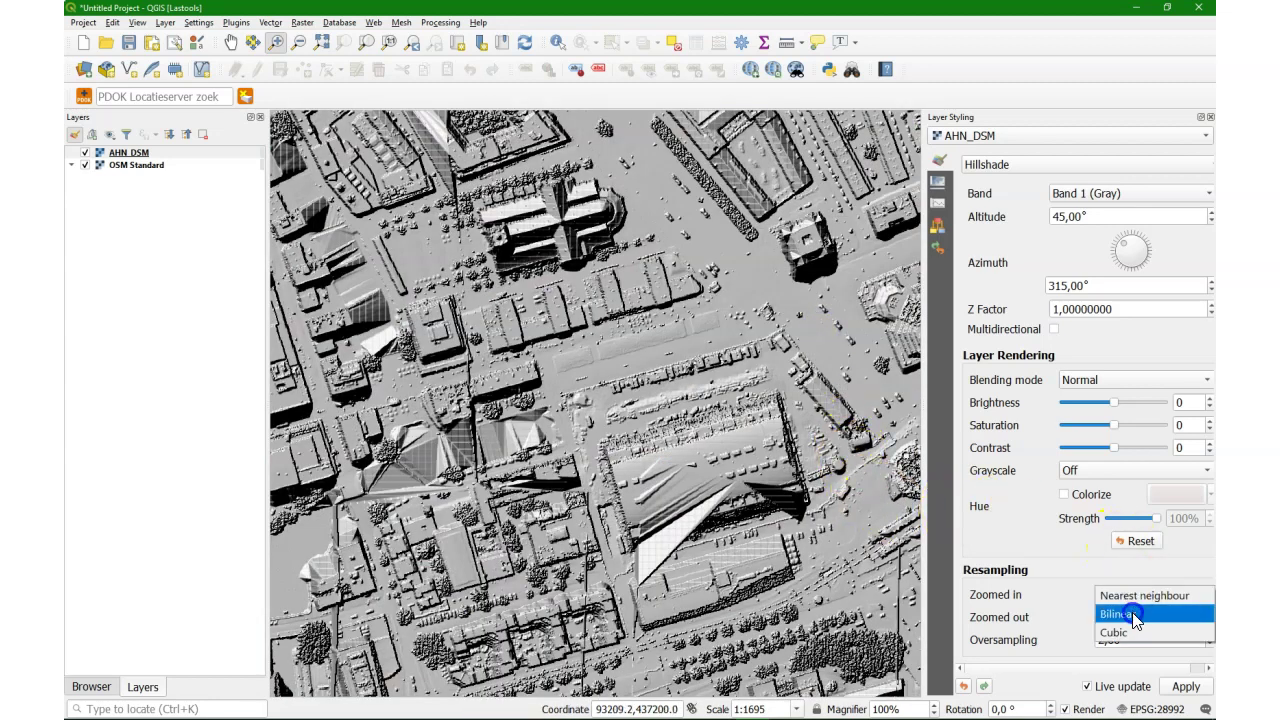
left_click(1135, 612)
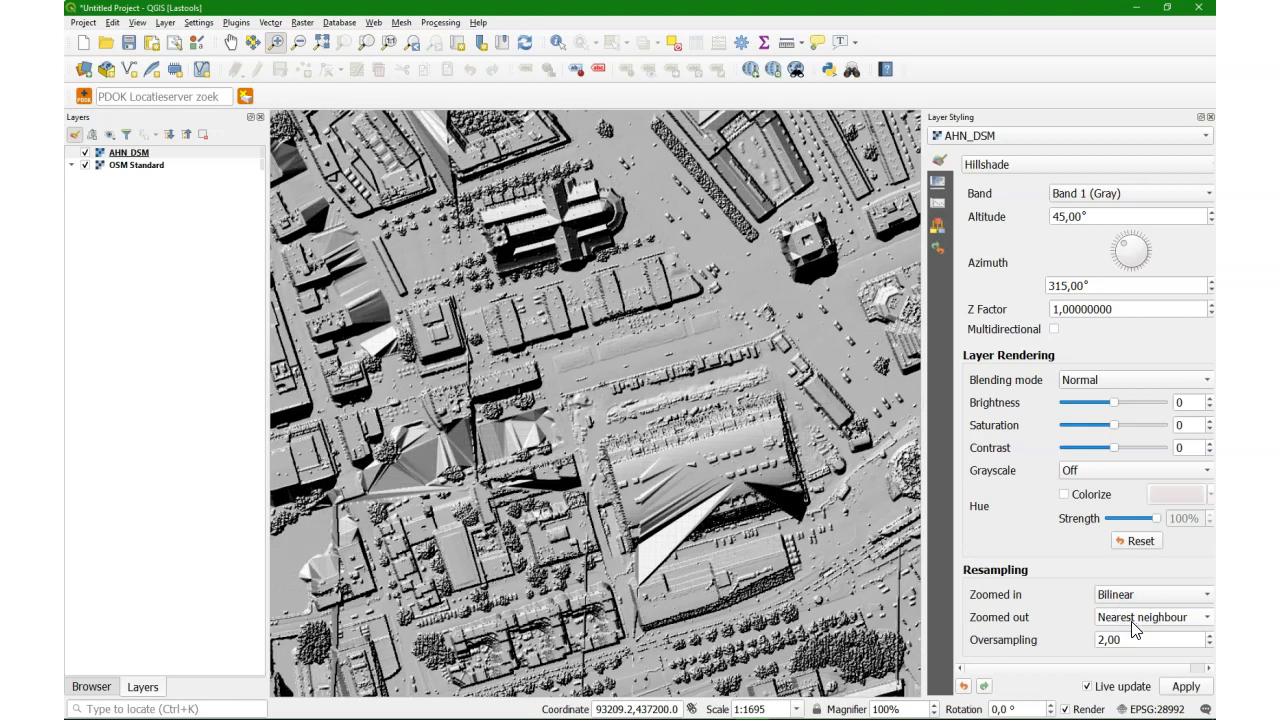
left_click(1135, 624)
left_click(1131, 634)
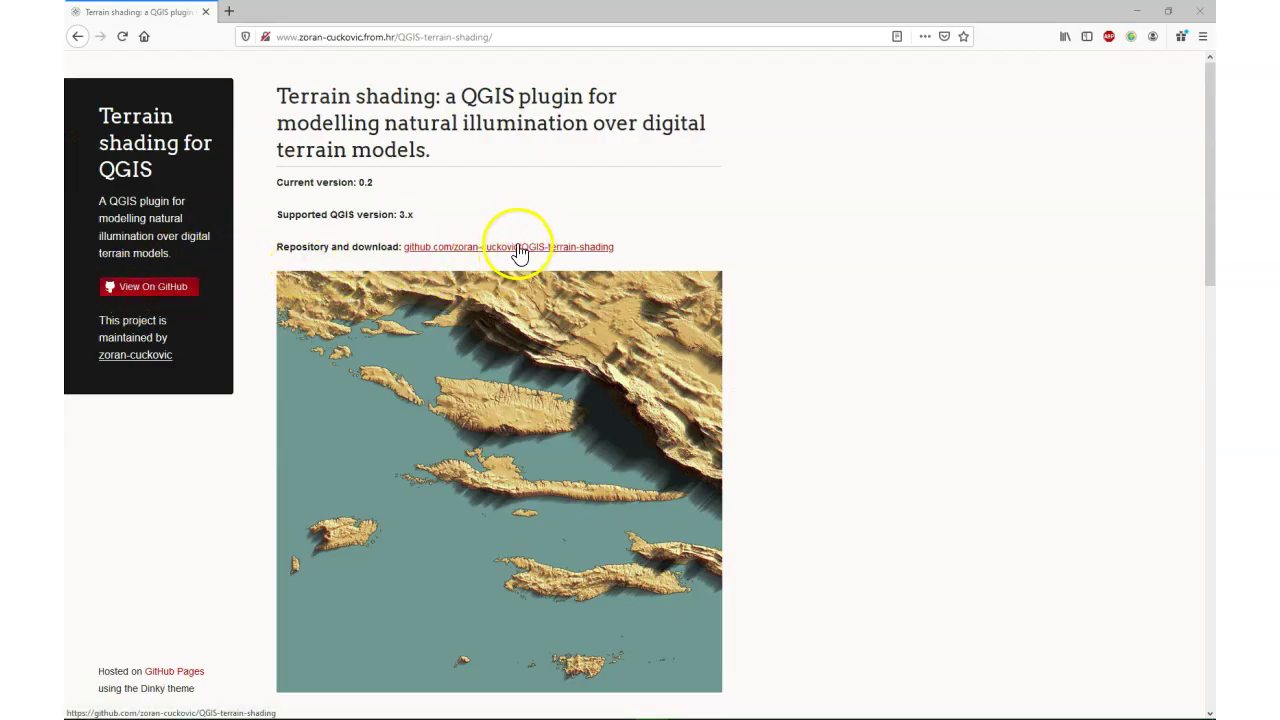
Follow the plugin page's link to the QGIS-terrain-shading GitHub repository and download it as a ZIP.
scroll(536, 296, "down", 6)
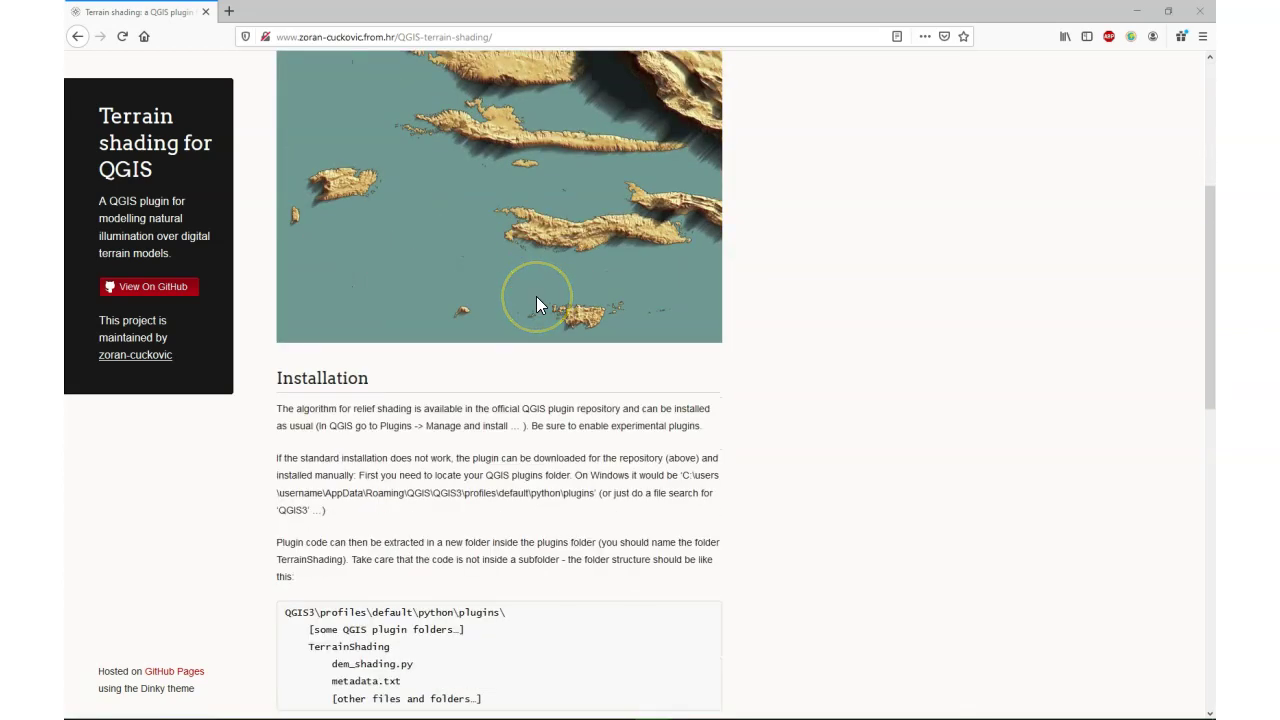
scroll(536, 297, "down", 3)
scroll(537, 303, "down", 8)
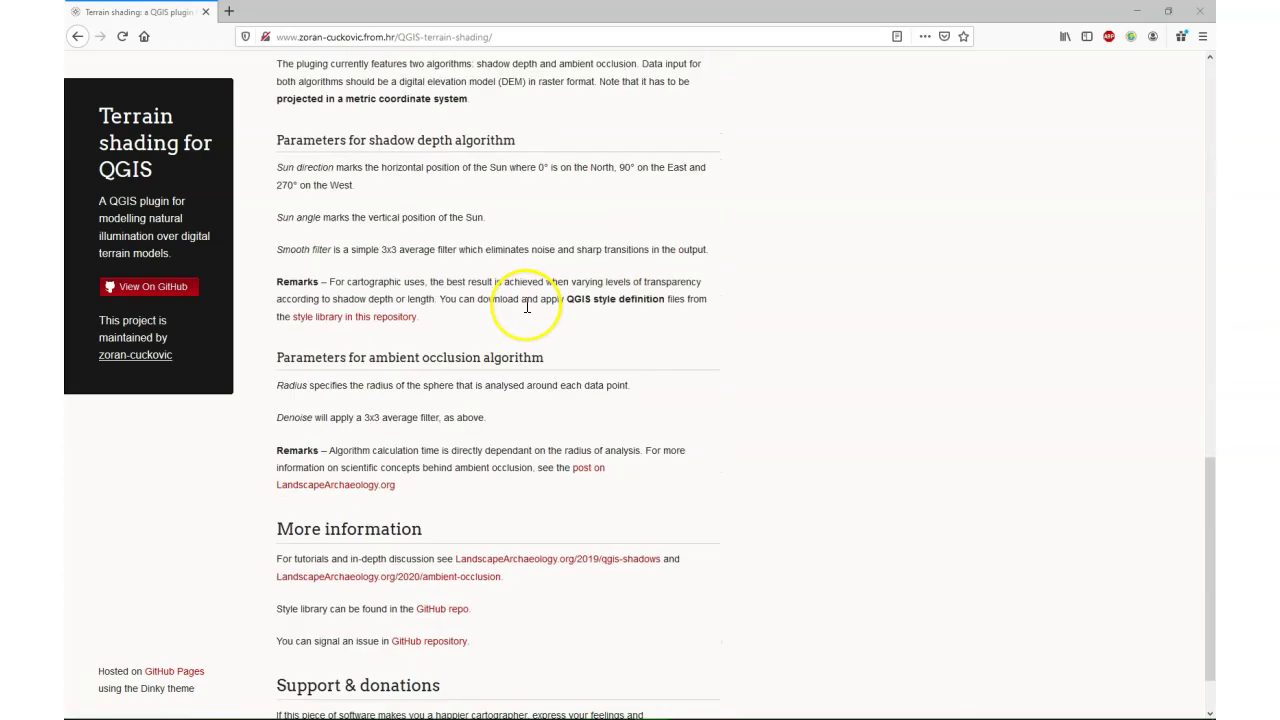
scroll(529, 313, "down", 1)
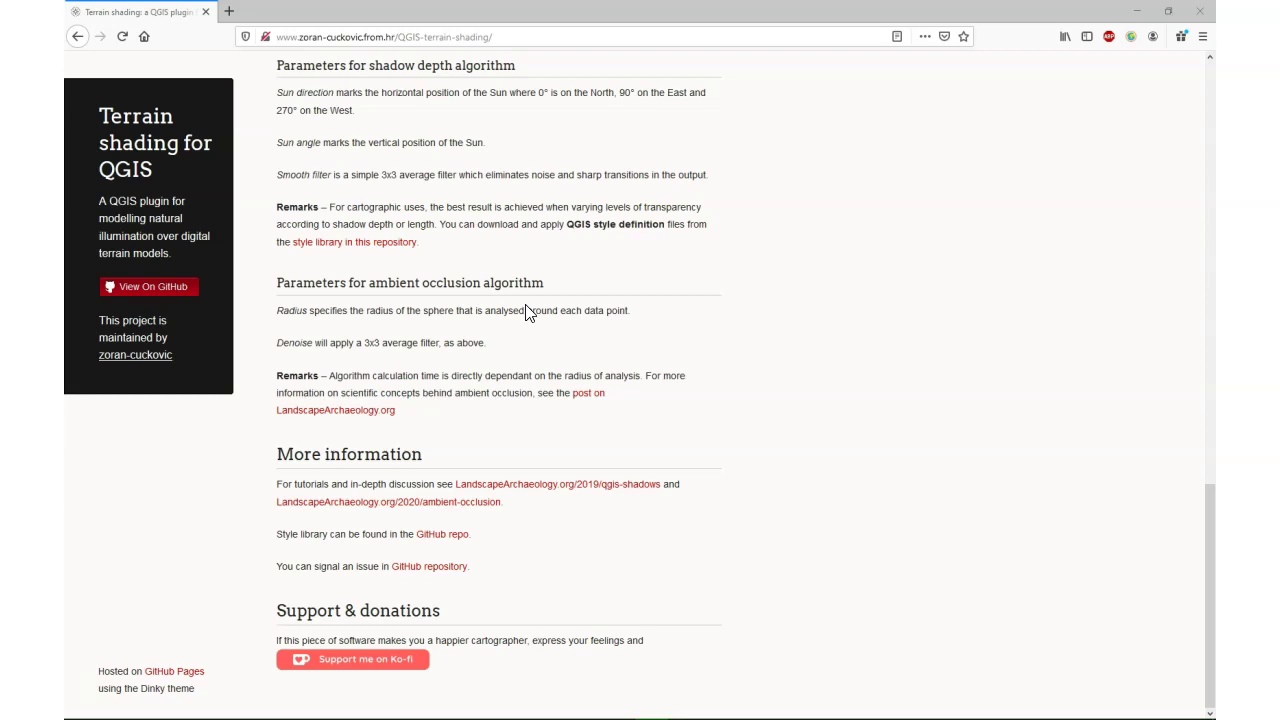
scroll(529, 313, "up", 15)
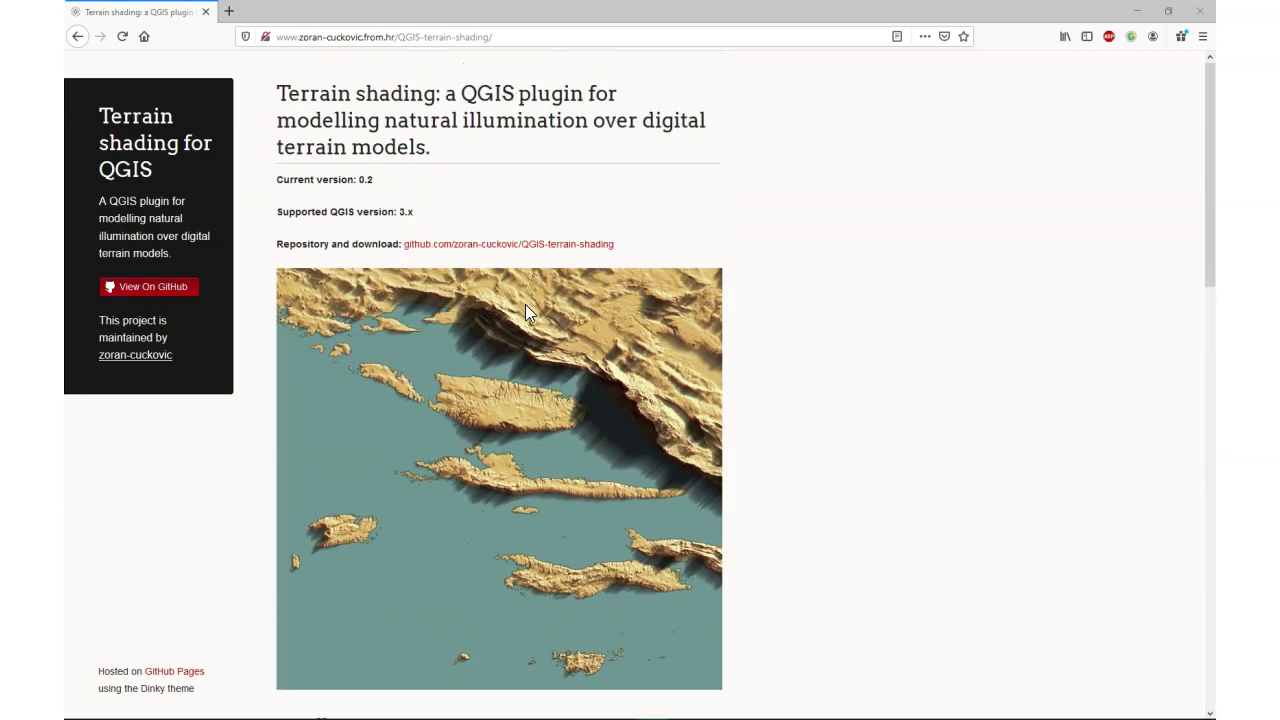
left_click(463, 257)
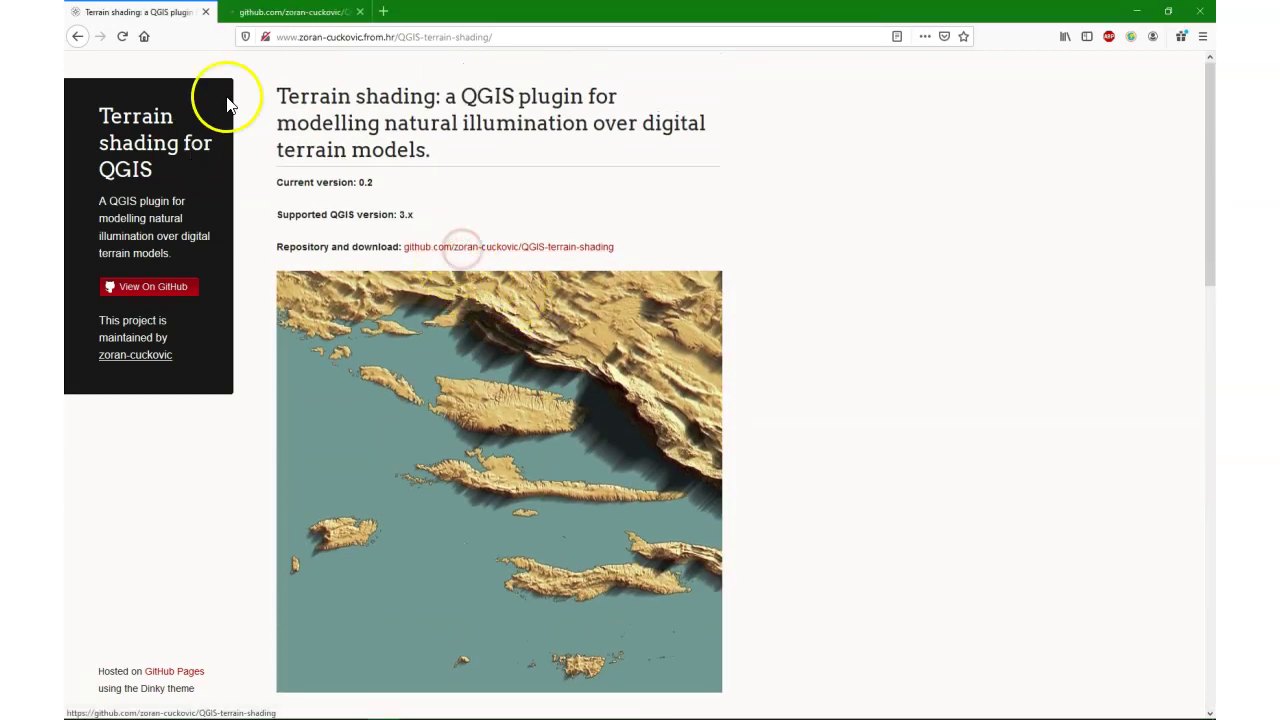
left_click(291, 11)
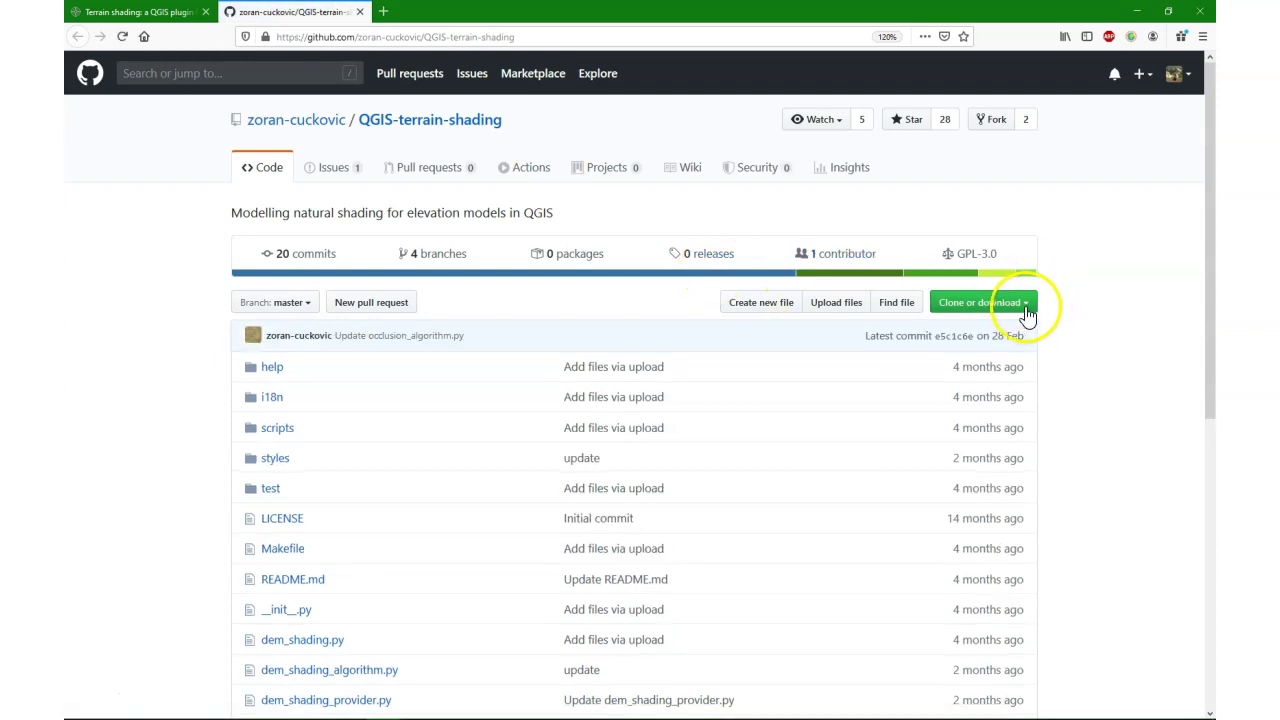
left_click(1027, 304)
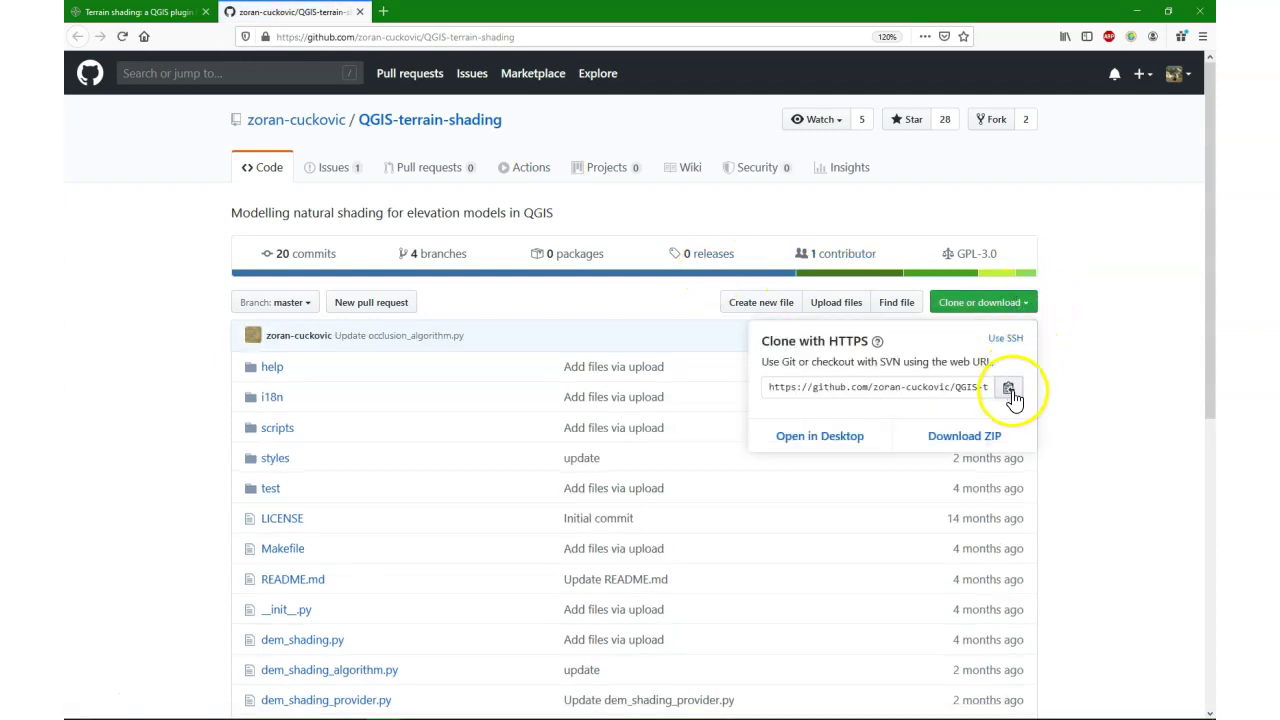
left_click(957, 437)
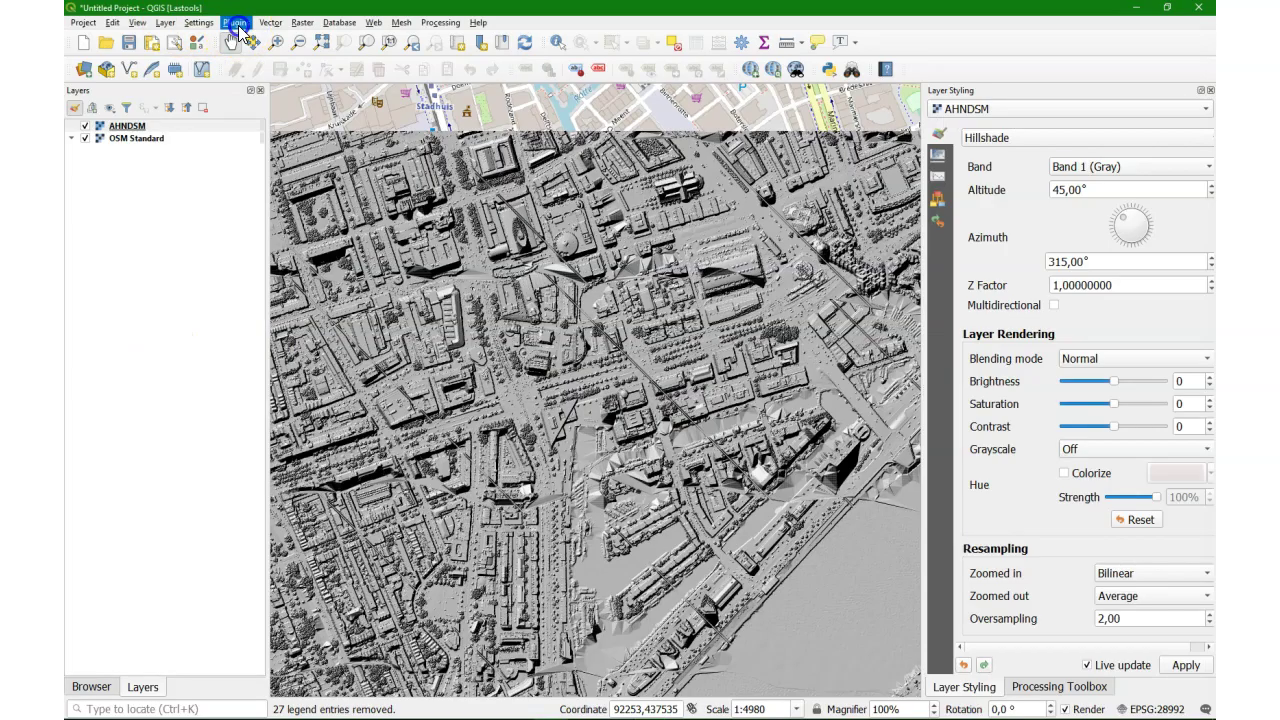
Install the plugin from QGIS-terrain-shading-master.zip in Downloads and show the Processing Toolbox.
left_click(235, 23)
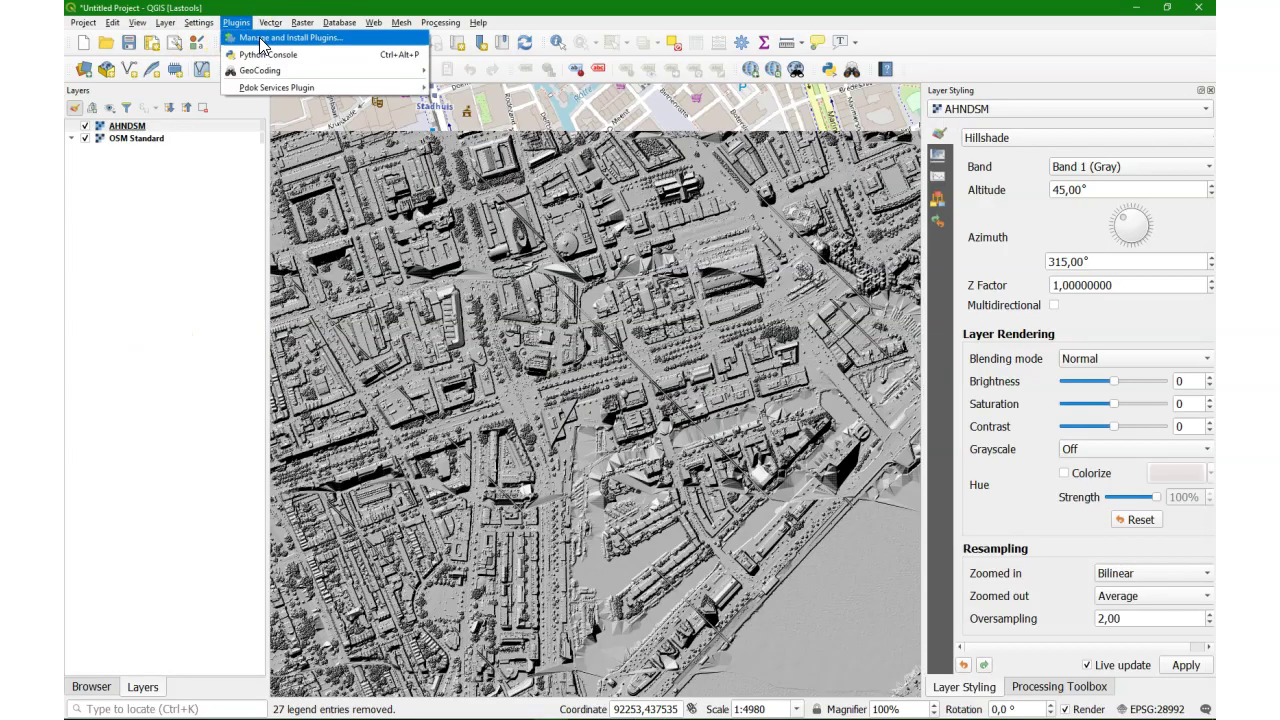
left_click(255, 38)
left_click(393, 293)
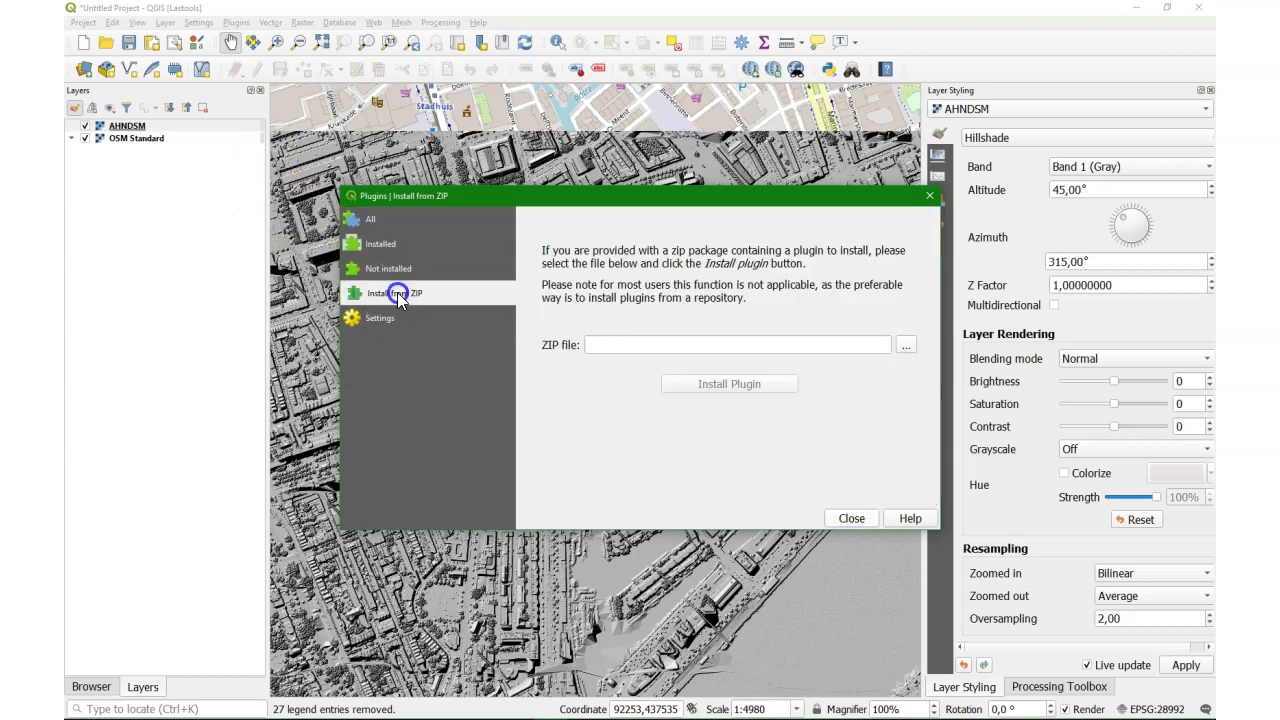
left_click(904, 347)
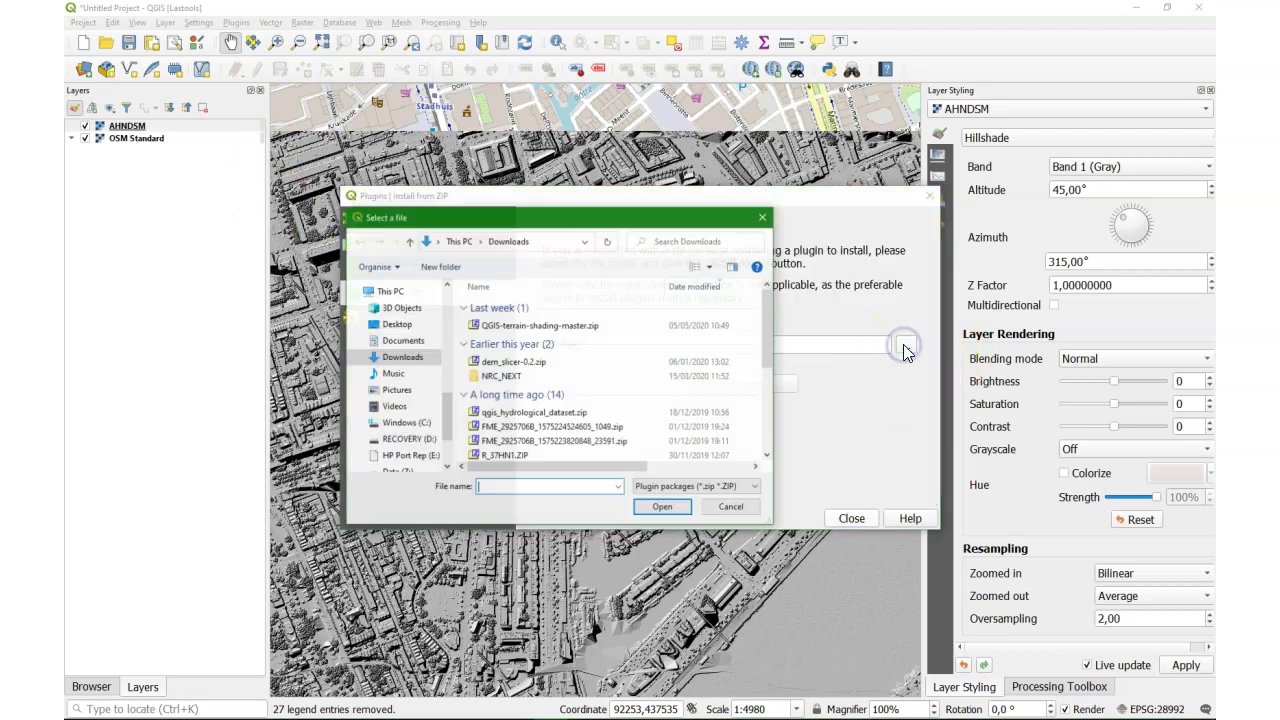
left_click(560, 326)
left_click(663, 507)
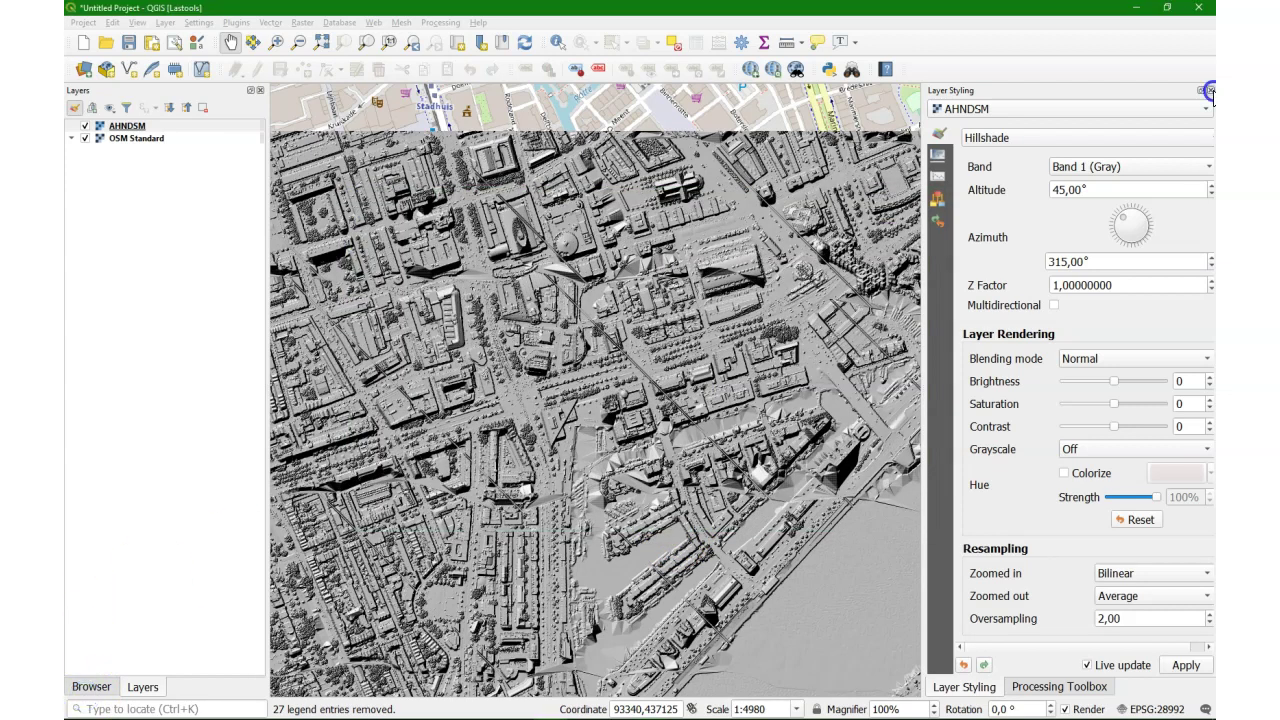
left_click(1210, 90)
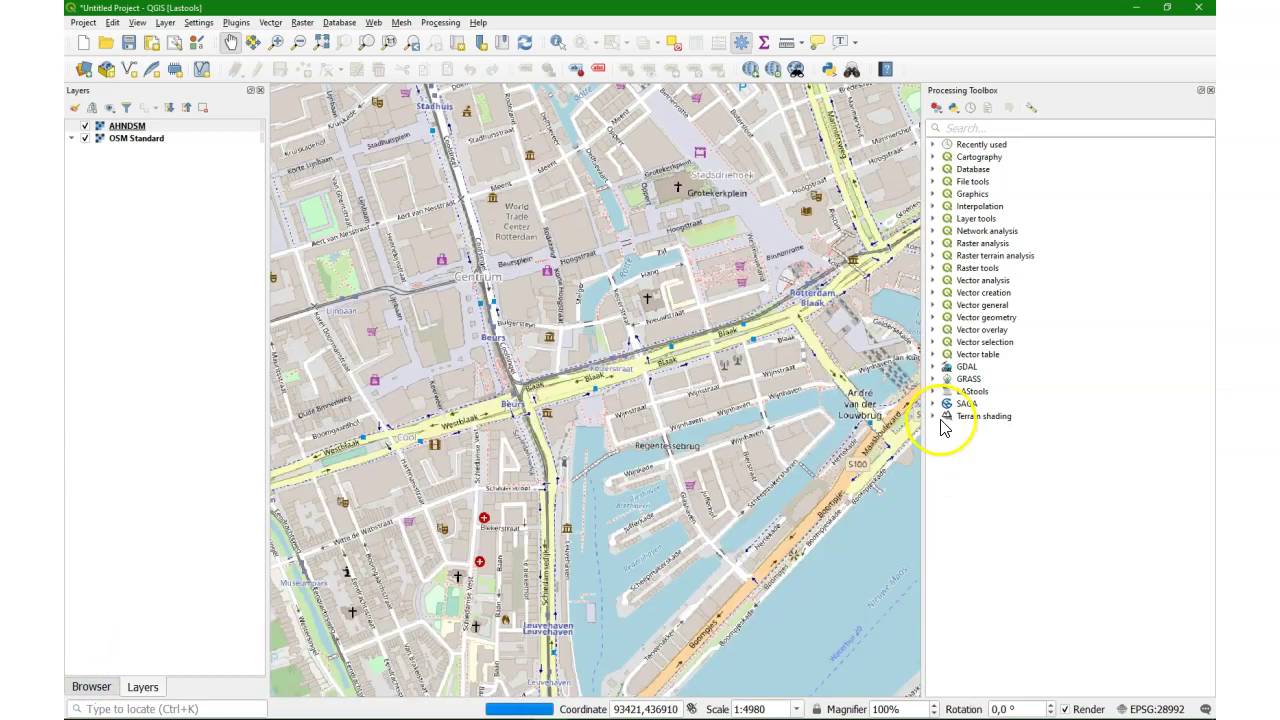
Open the Terrain shading Shadow depth tool and set its output to terrainshade.tif.
left_click(934, 417)
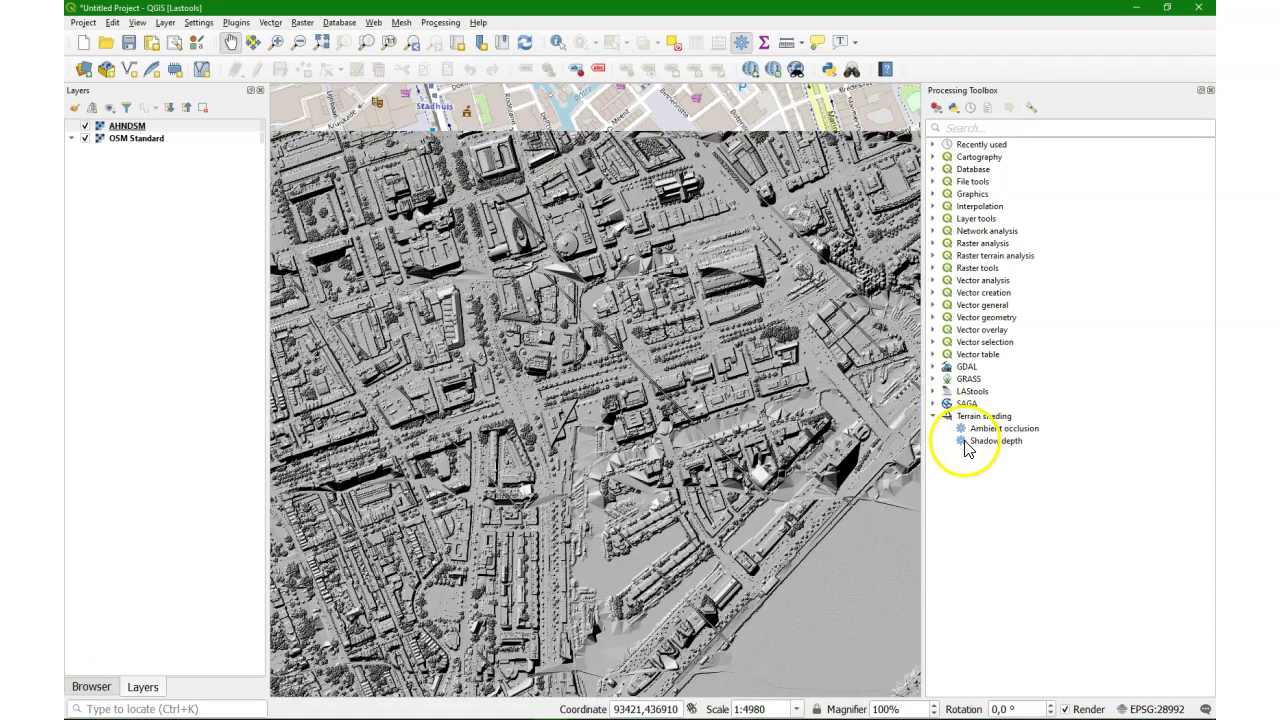
double_click(1005, 440)
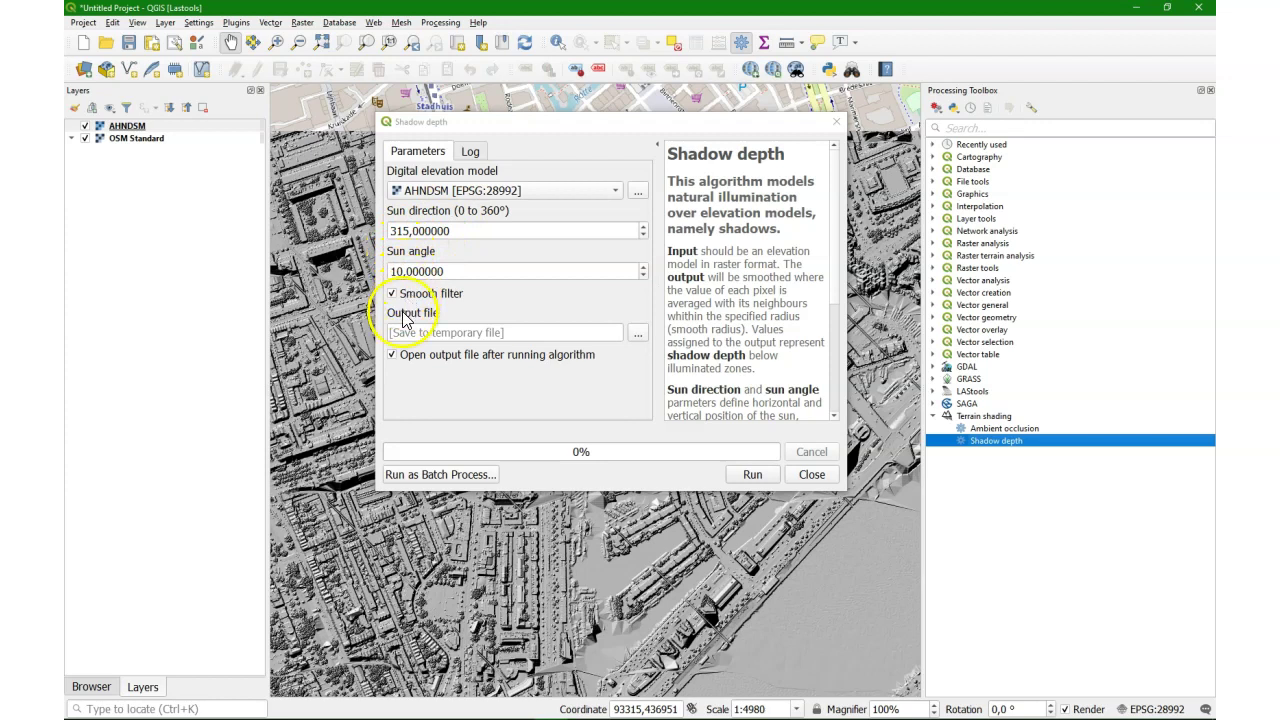
left_click(639, 339)
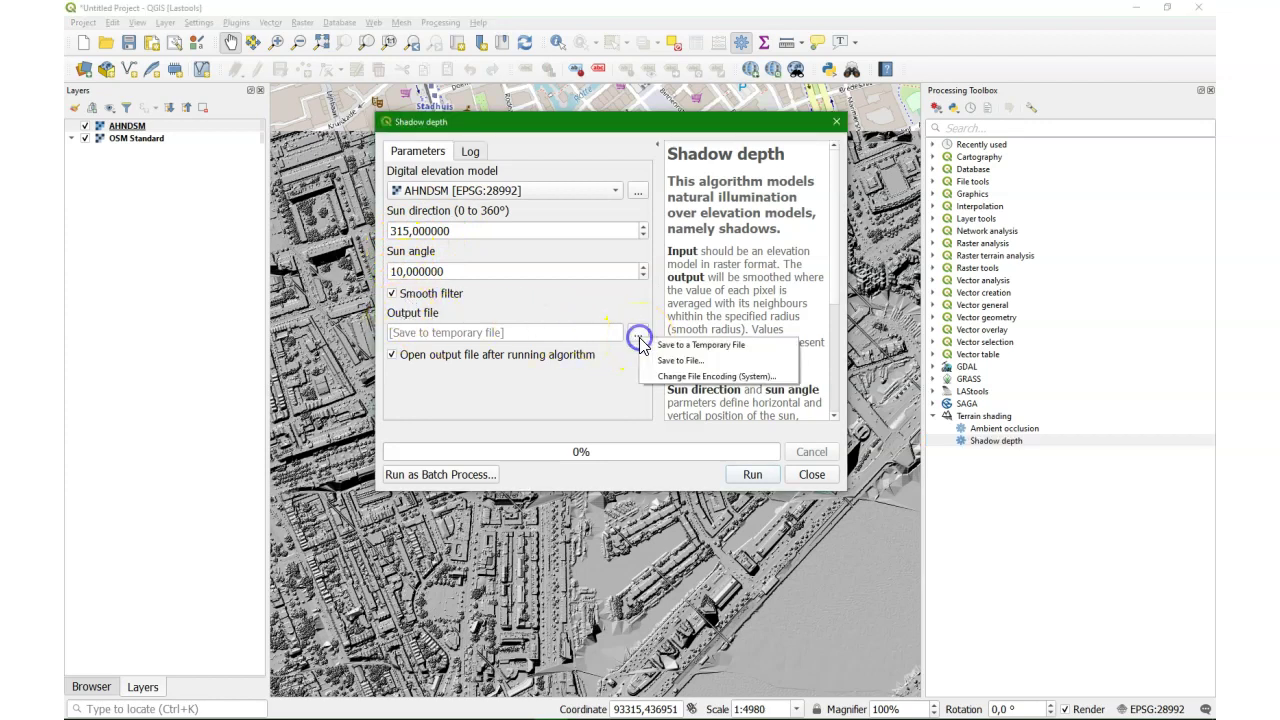
left_click(658, 360)
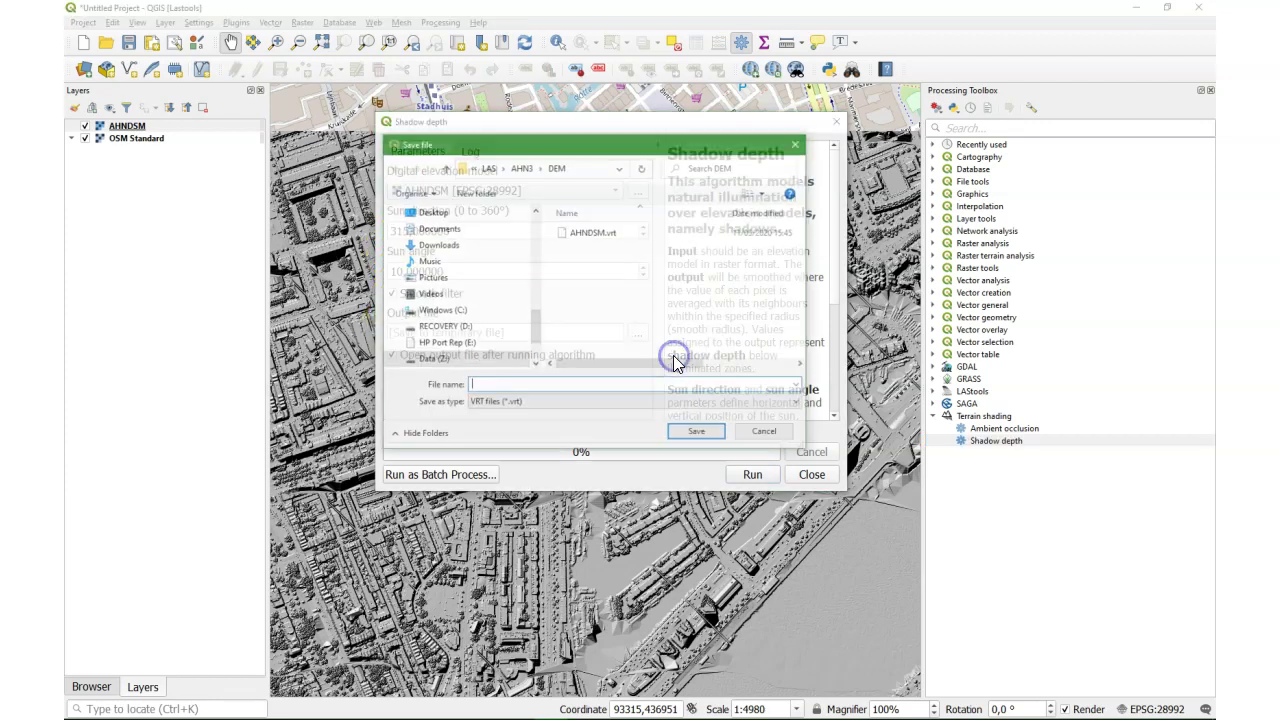
left_click(531, 402)
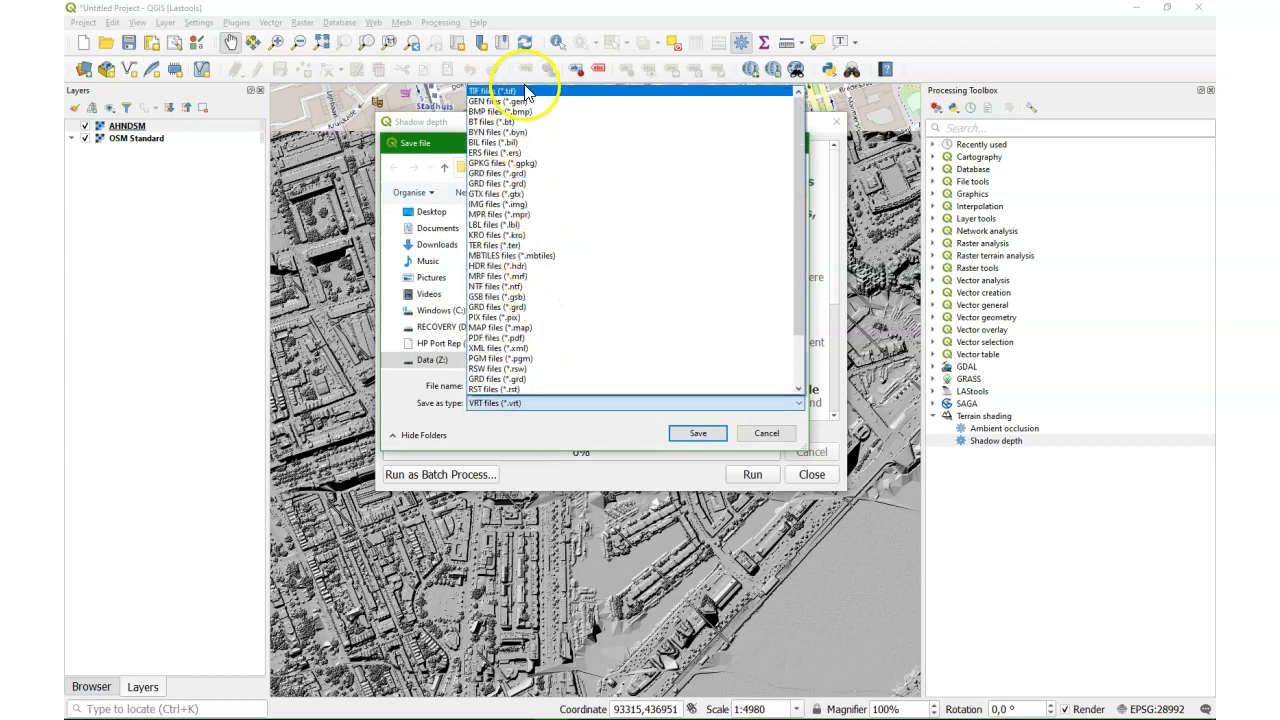
left_click(527, 93)
left_click(519, 384)
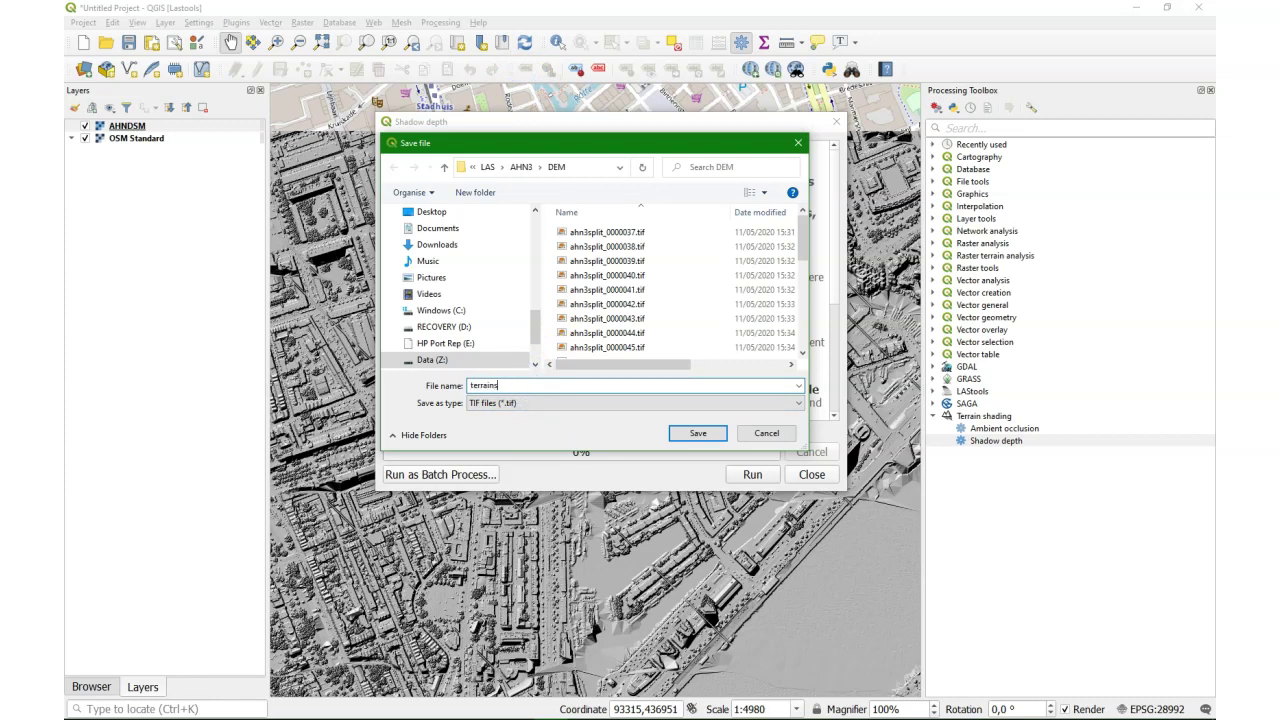
left_click(698, 433)
Run Shadow depth to create terrainshade, then read the plugin page's Manual in Firefox.
left_click(755, 476)
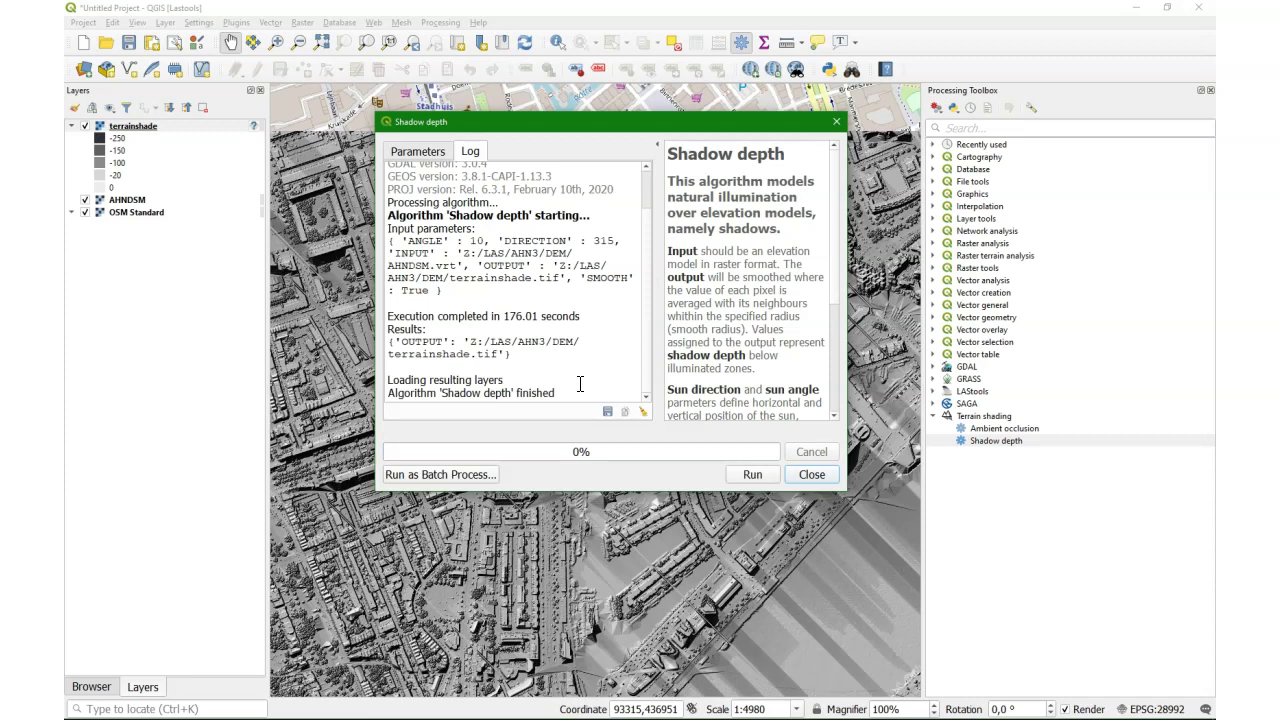
left_click(814, 475)
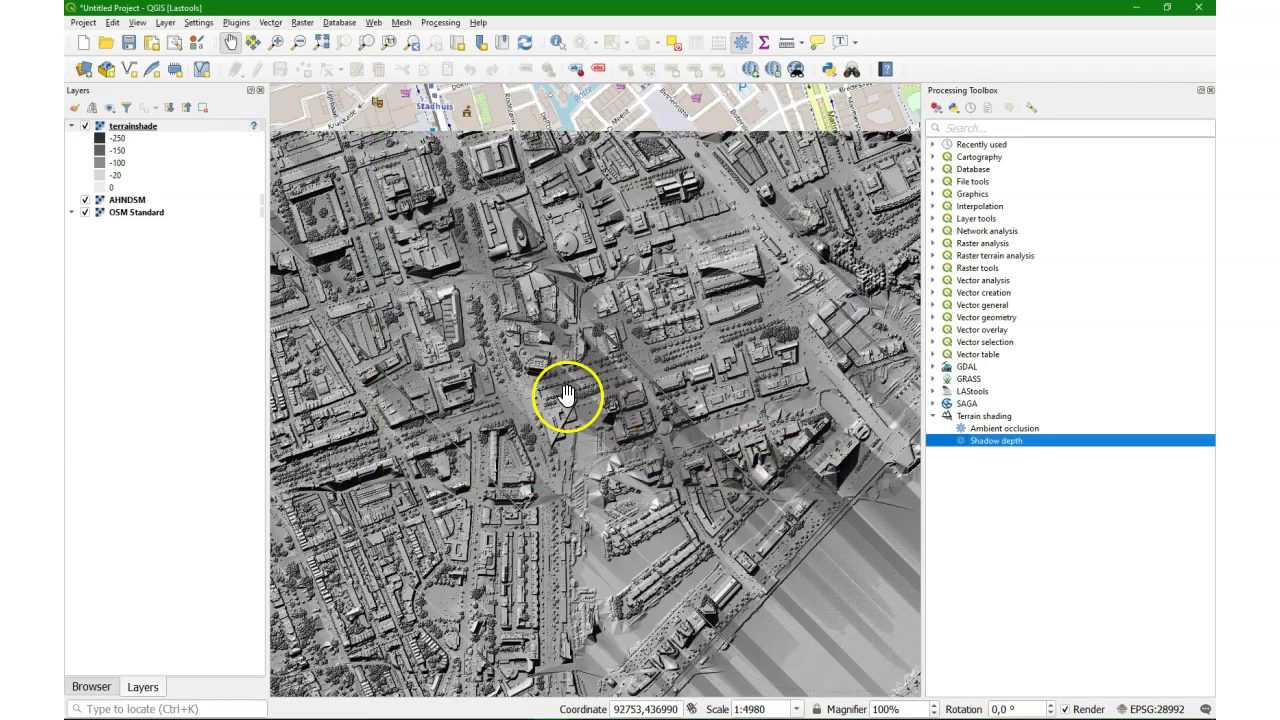
key("alt+Tab")
scroll(386, 471, "down", 10)
scroll(343, 494, "down", 3)
scroll(333, 494, "down", 2)
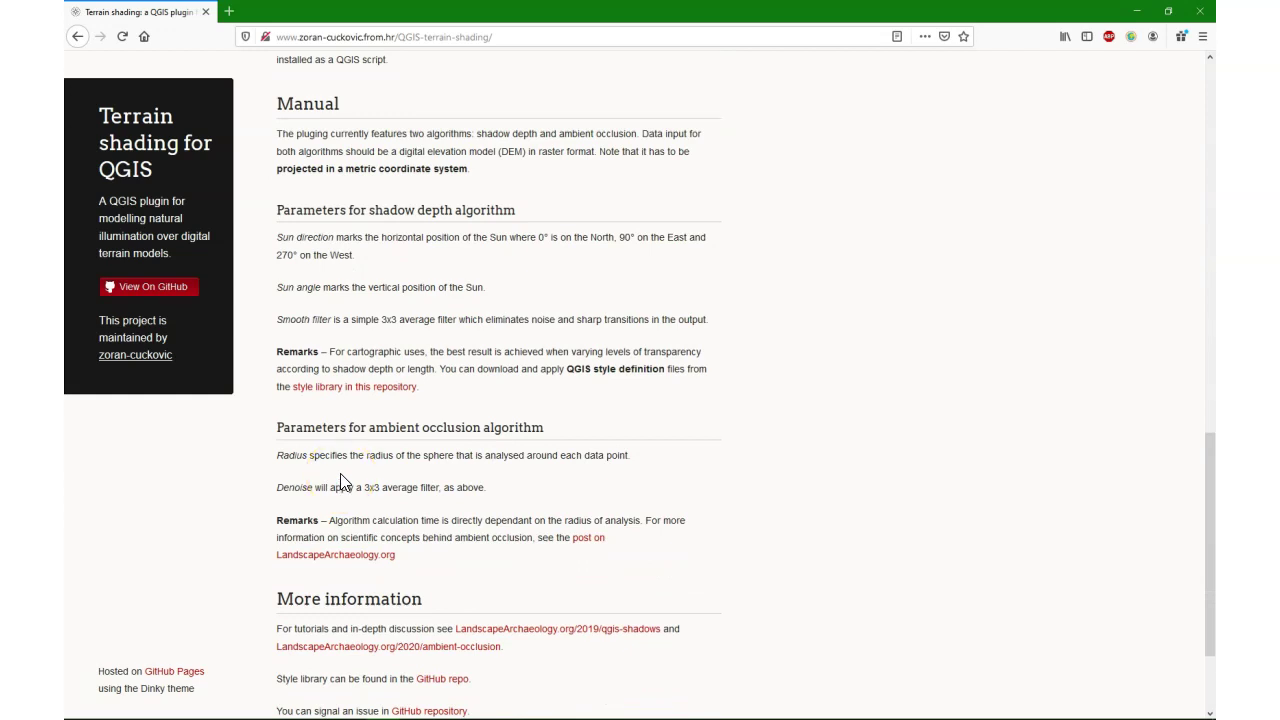
Open the 'style library in this repository' link listing the shading_0-50, 0-250 and 0-500 qml files.
scroll(340, 483, "down", 2)
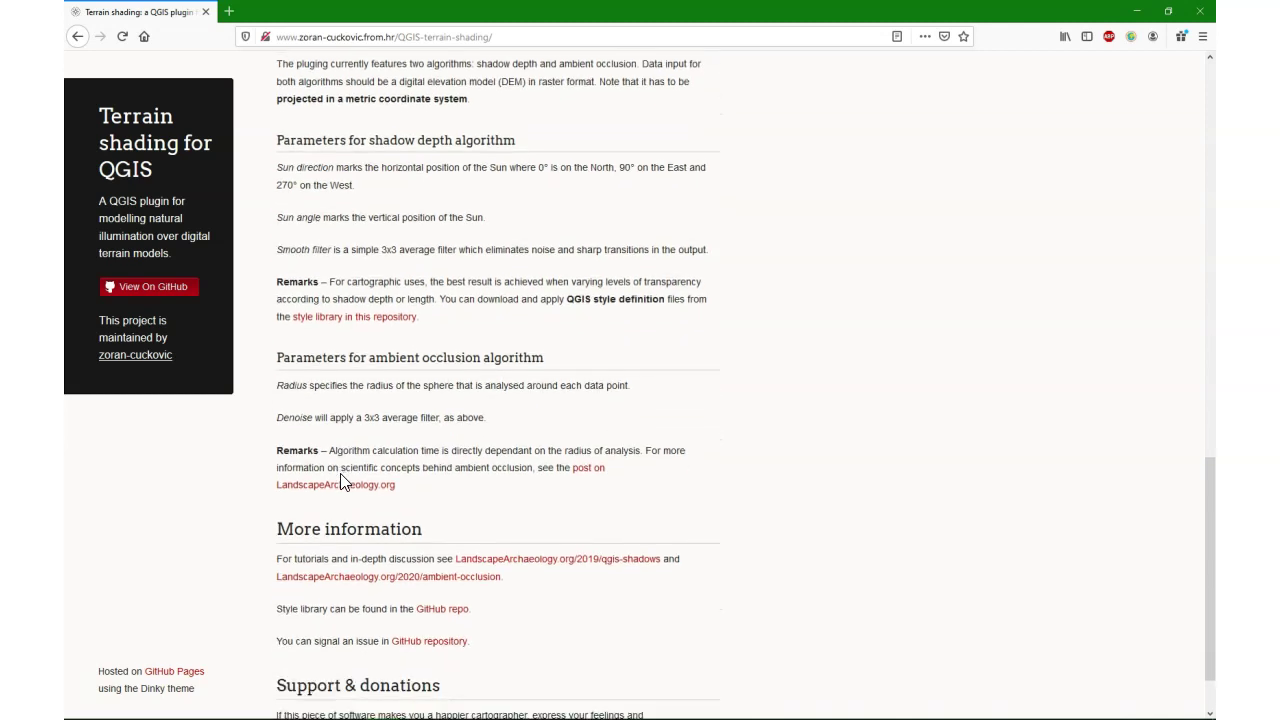
scroll(340, 483, "down", 2)
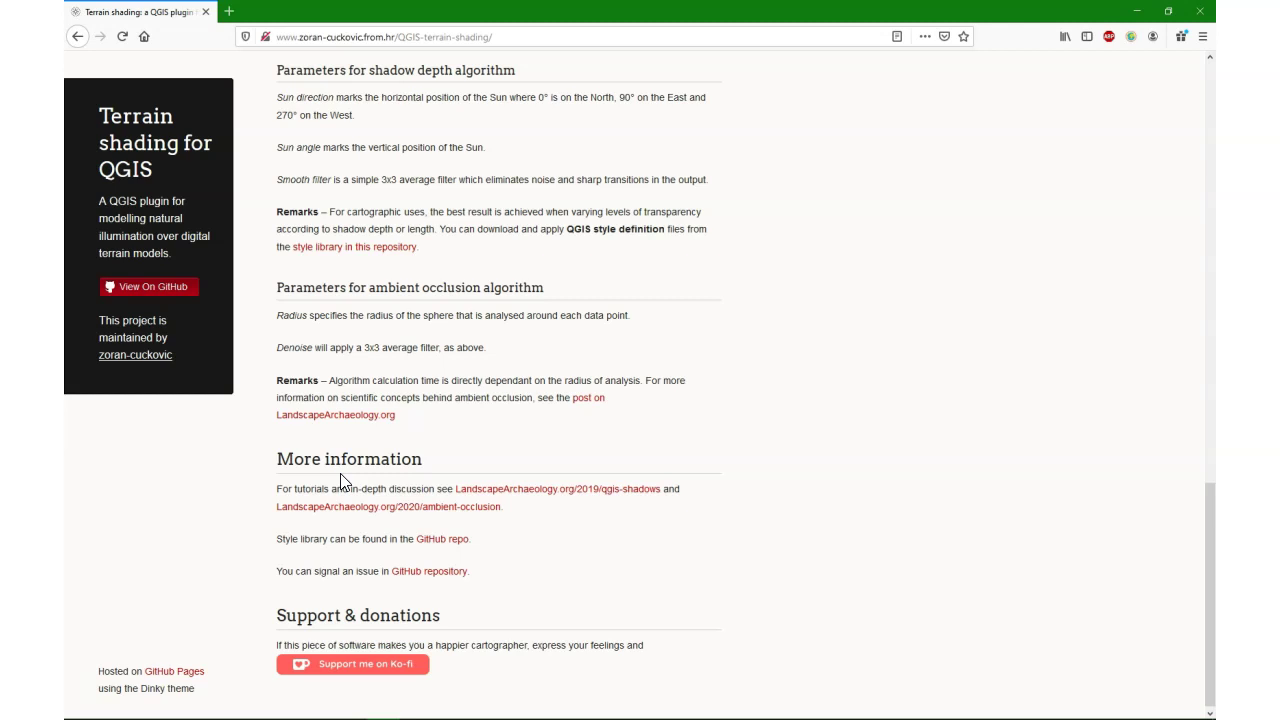
left_click(343, 252)
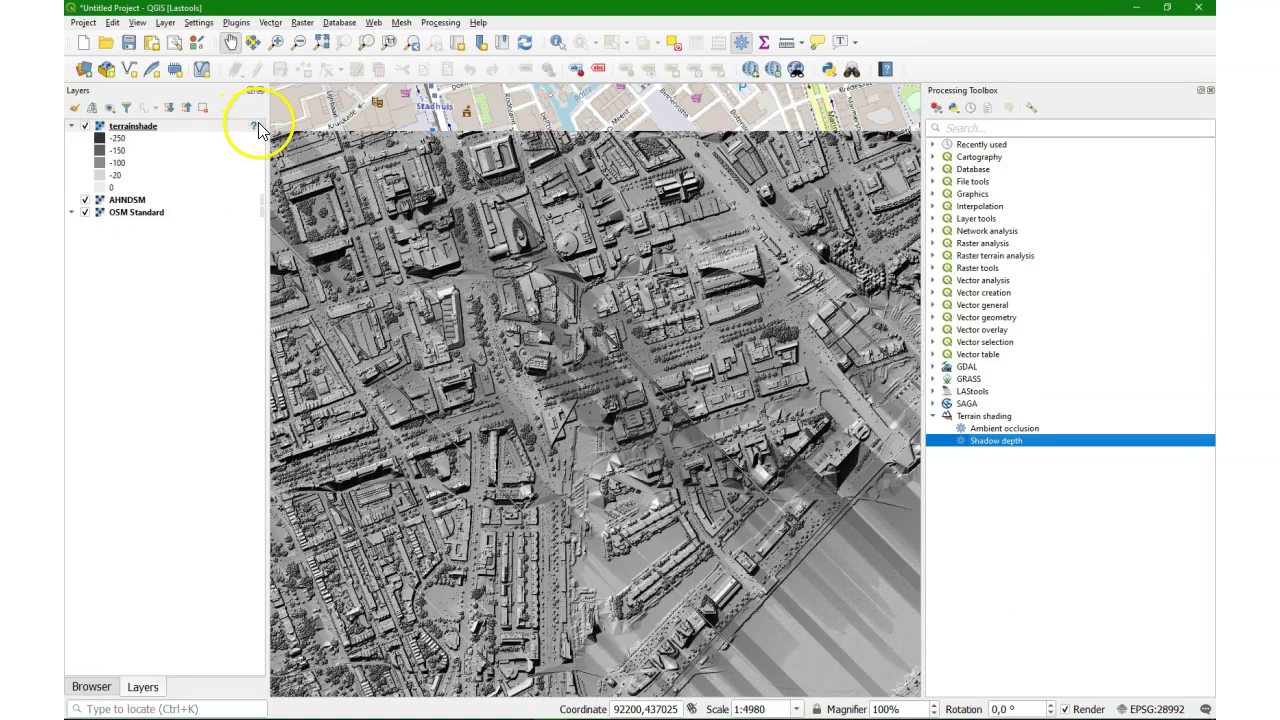
left_click(252, 126)
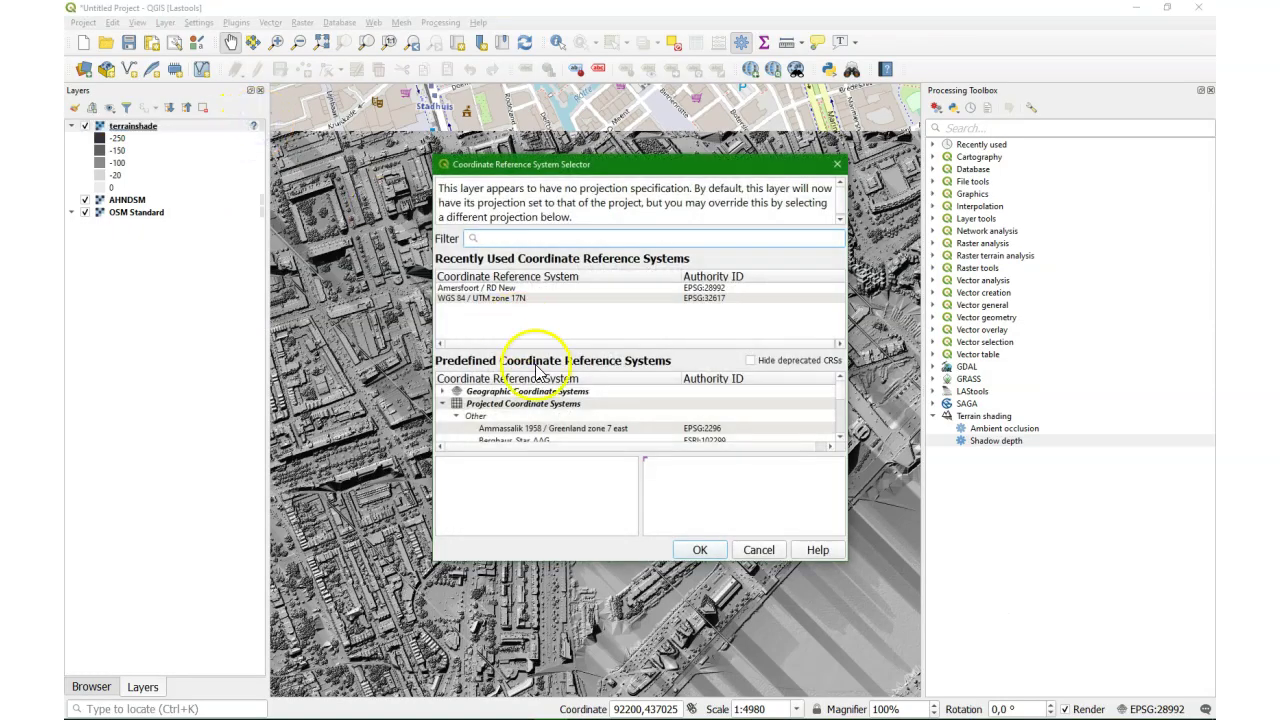
Give terrainshade the Amersfoort / RD New projection and load the shading_0-50.qml style.
left_click(500, 288)
left_click(699, 549)
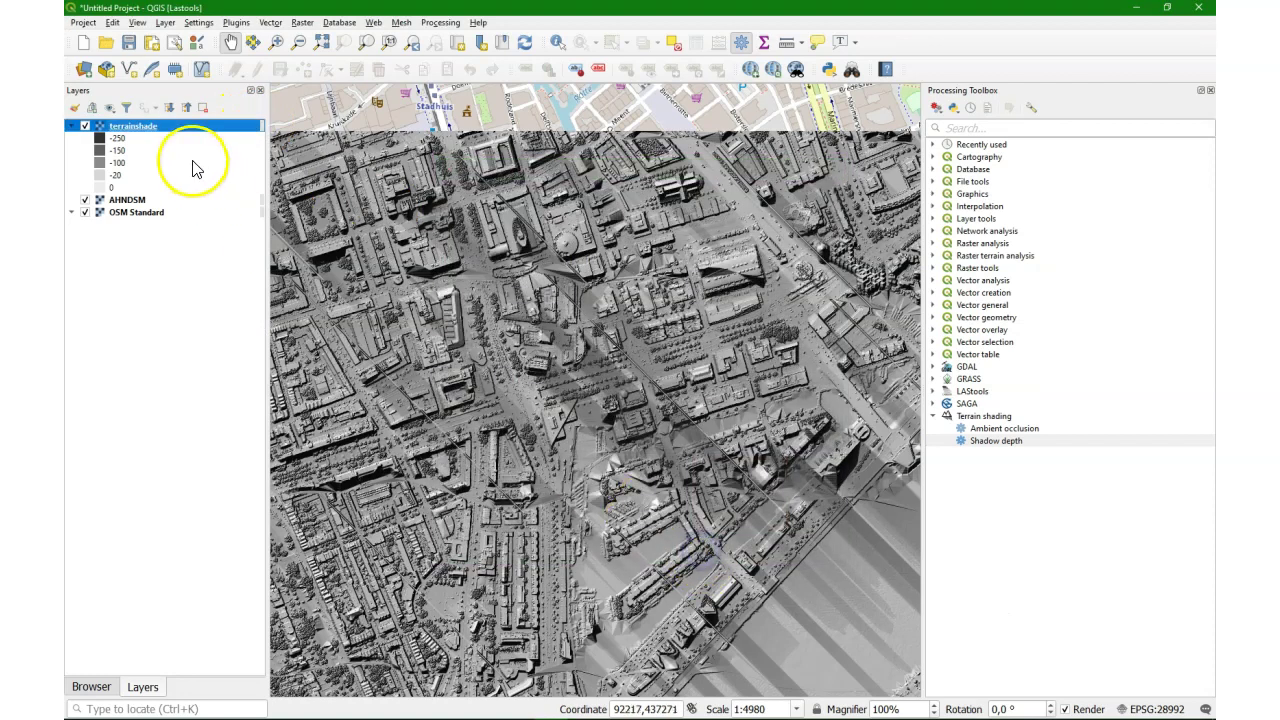
right_click(143, 126)
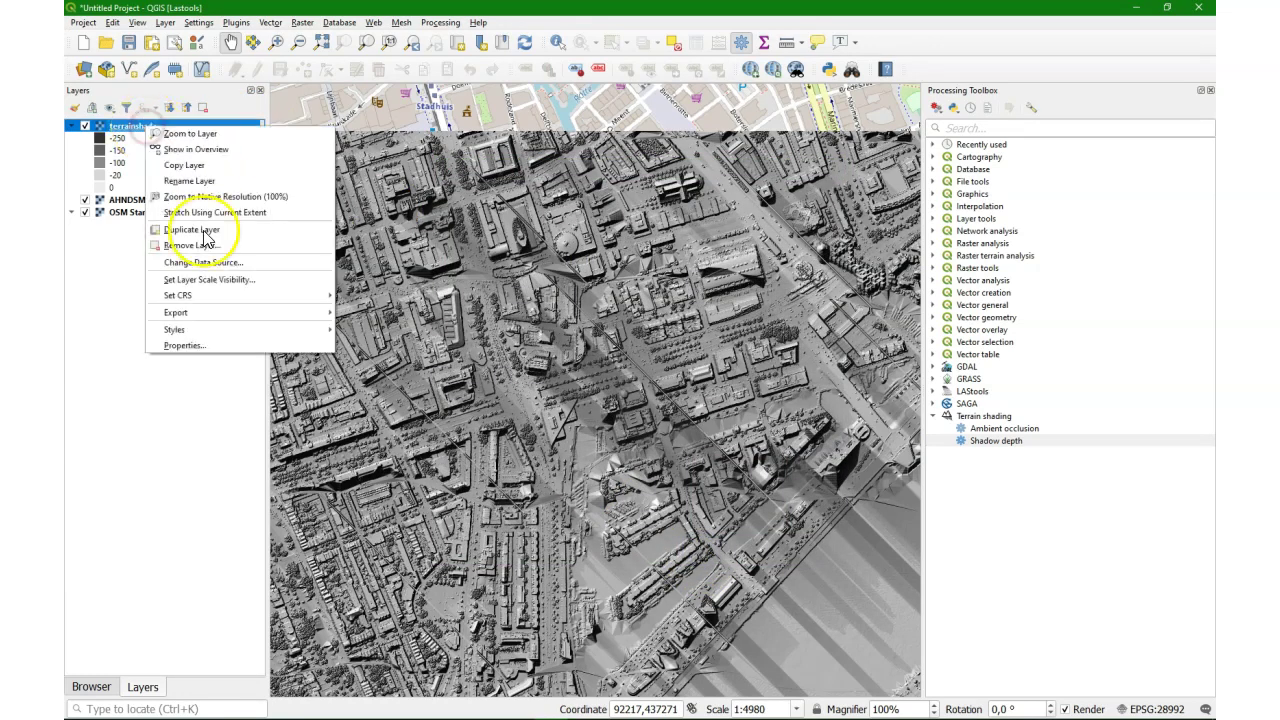
left_click(199, 346)
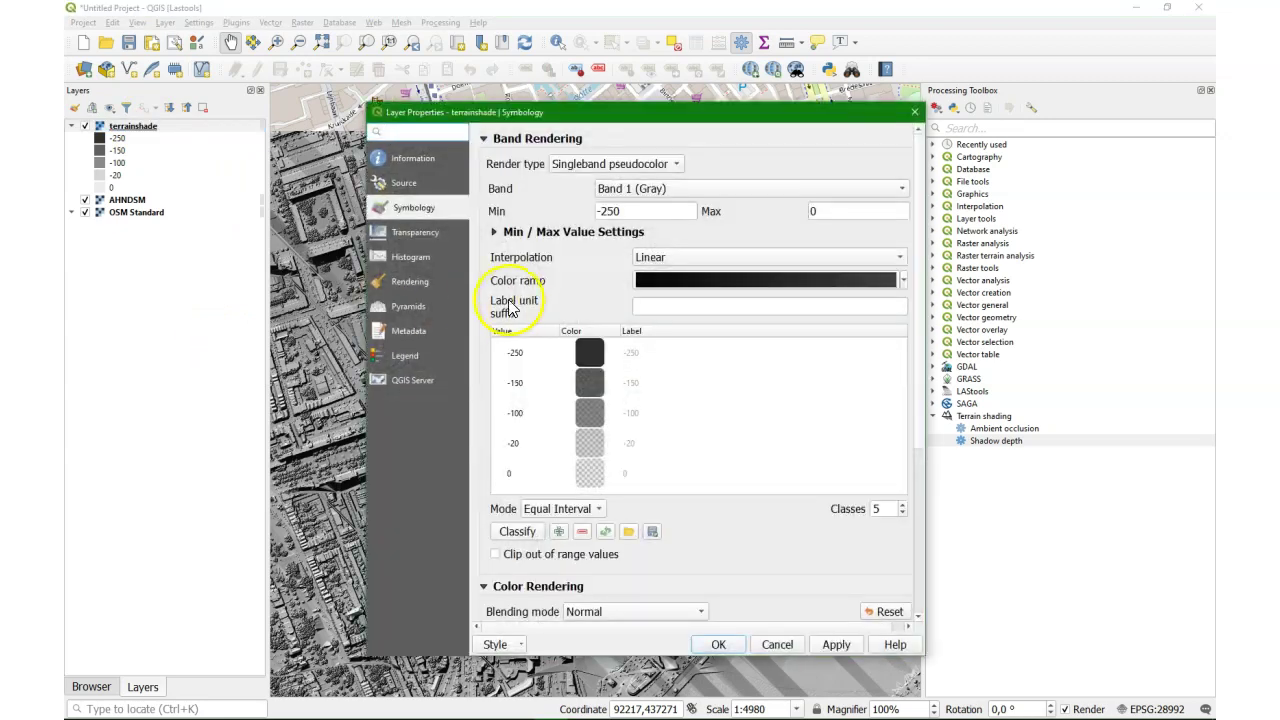
left_click(495, 644)
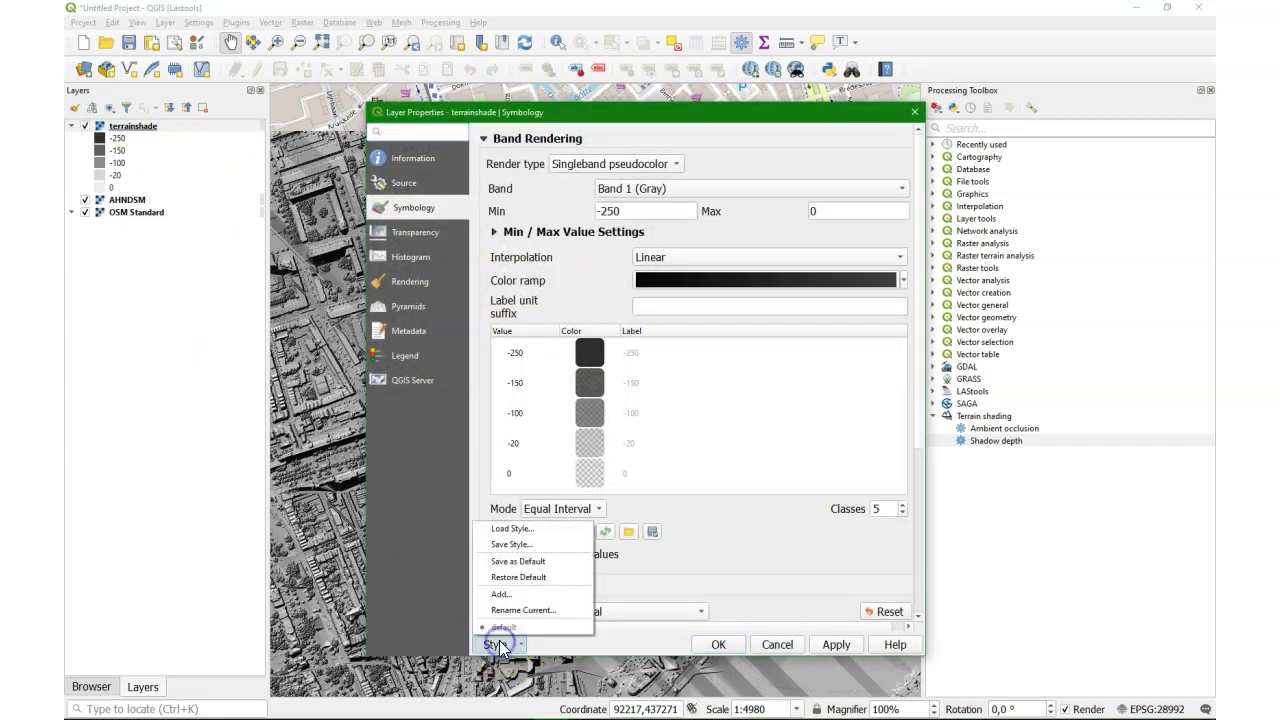
left_click(518, 530)
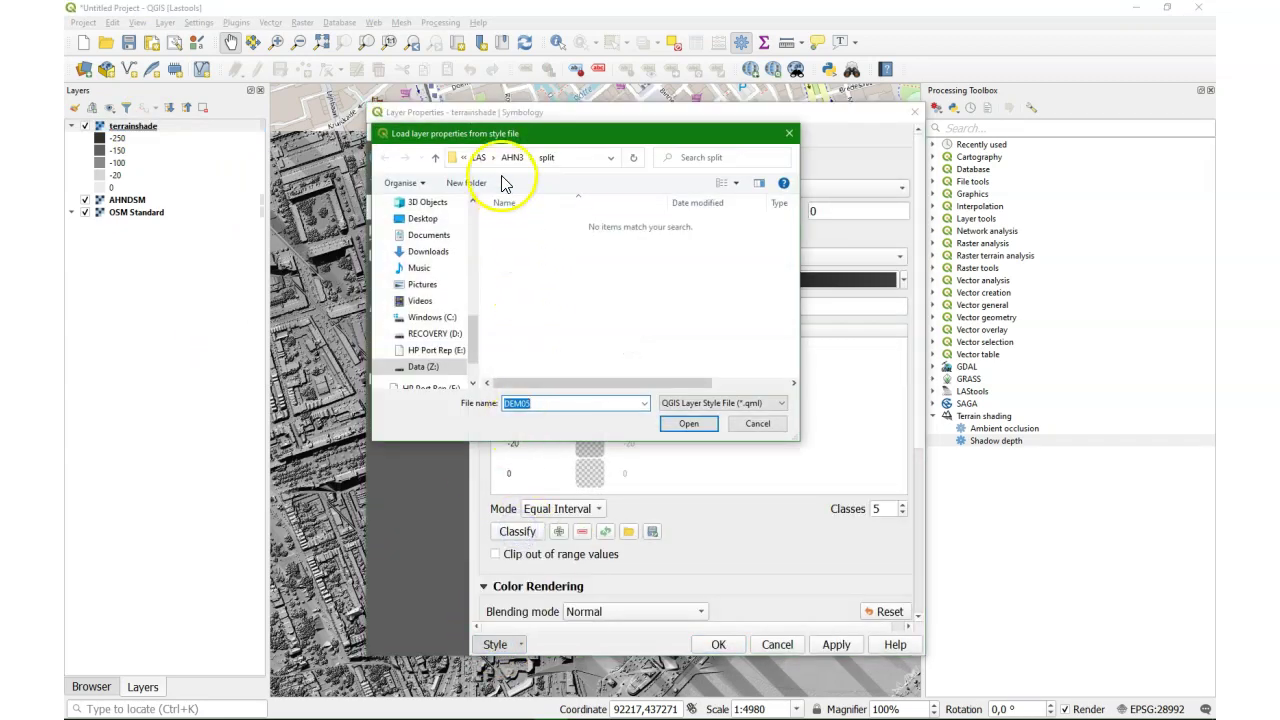
left_click(475, 160)
double_click(540, 237)
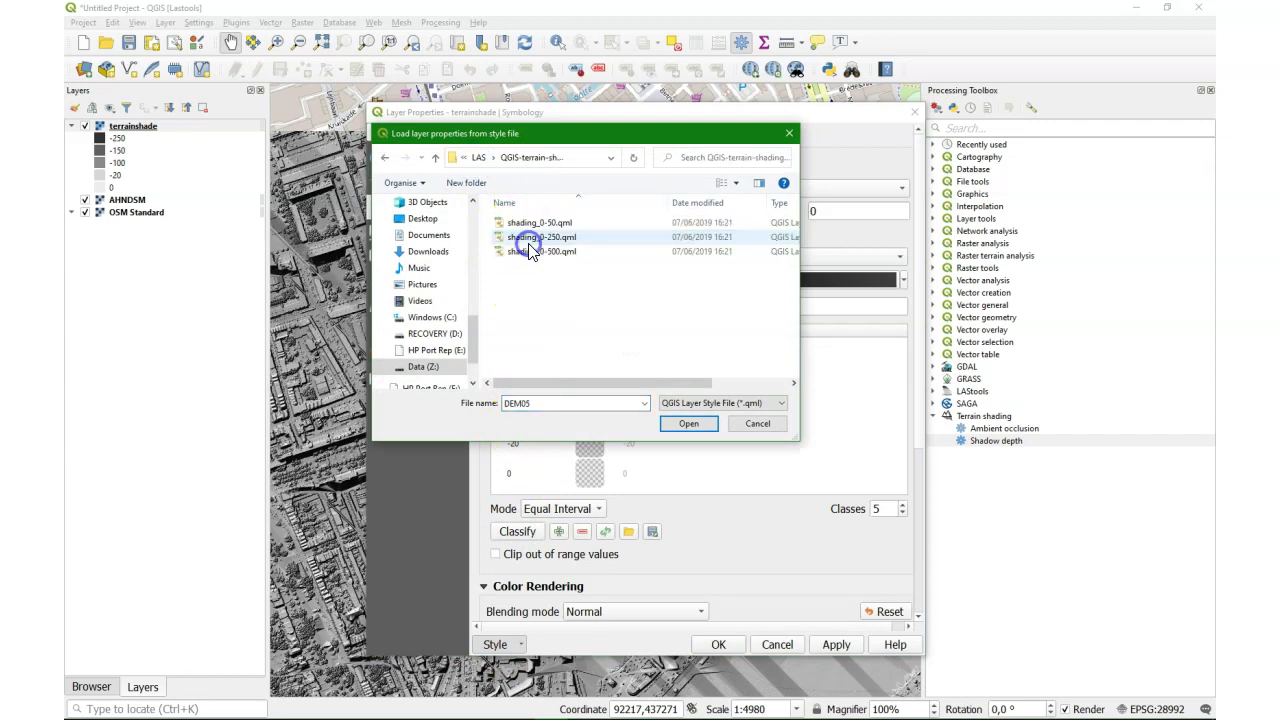
left_click(541, 223)
left_click(689, 423)
left_click(722, 644)
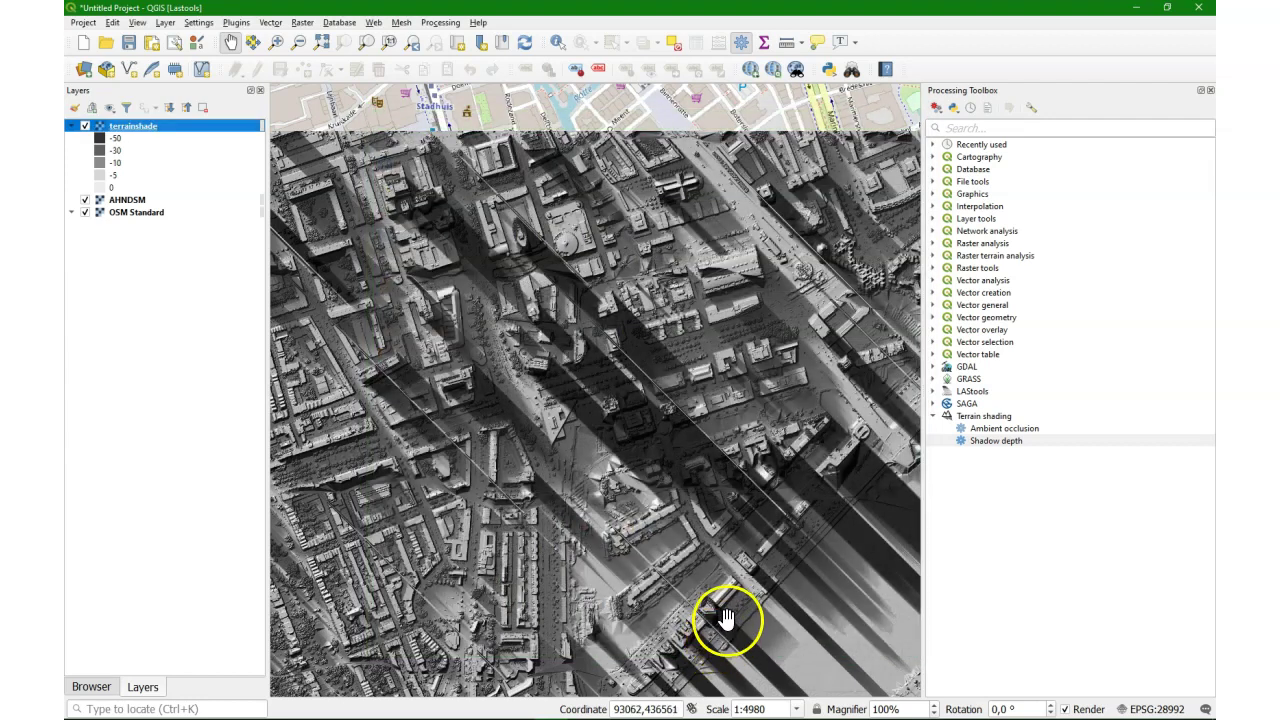
Duplicate the terrainshade layer twice.
right_click(121, 200)
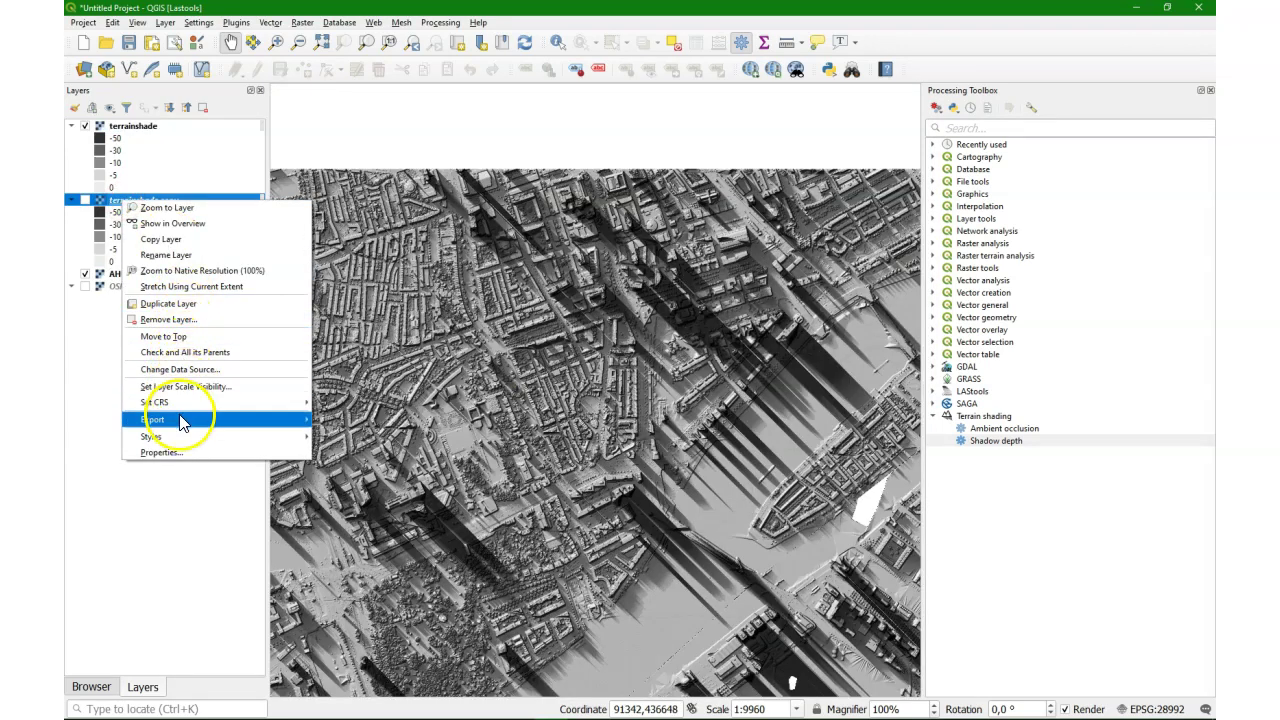
left_click(171, 306)
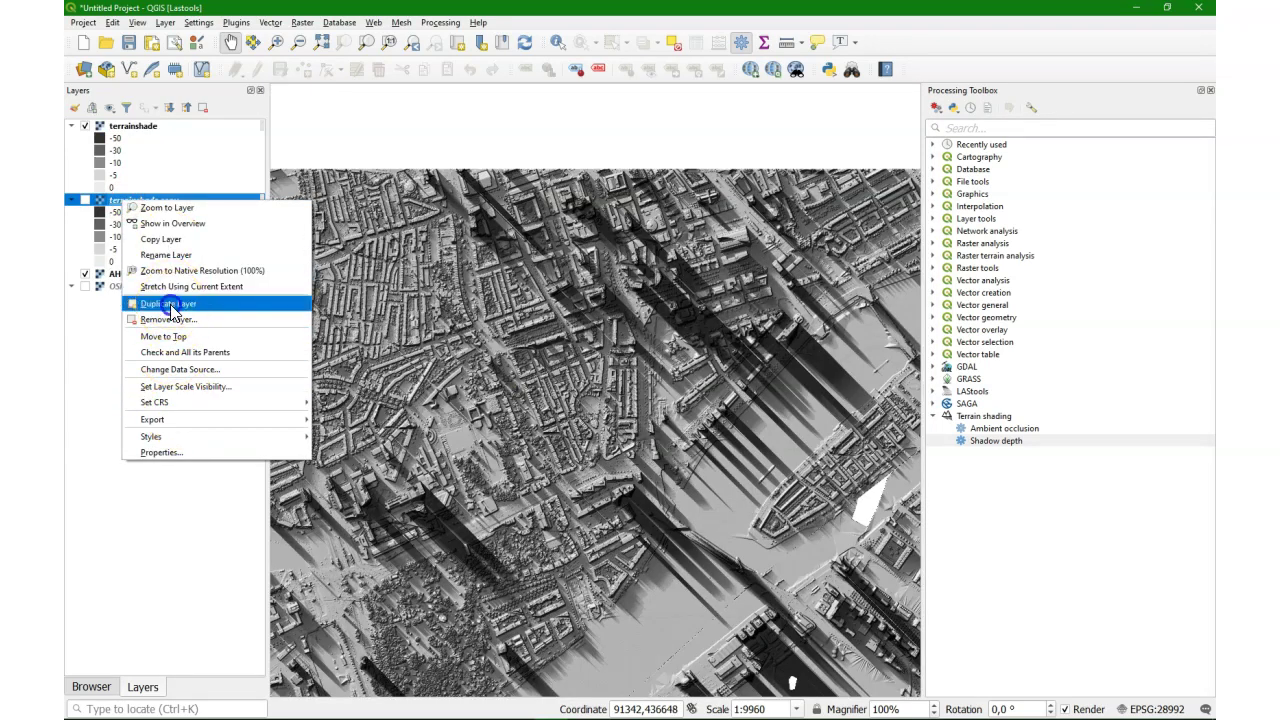
left_click(118, 201)
Style terrainshade copy with shading_0-250.qml and compare it against the original.
right_click(124, 203)
left_click(180, 452)
left_click(505, 644)
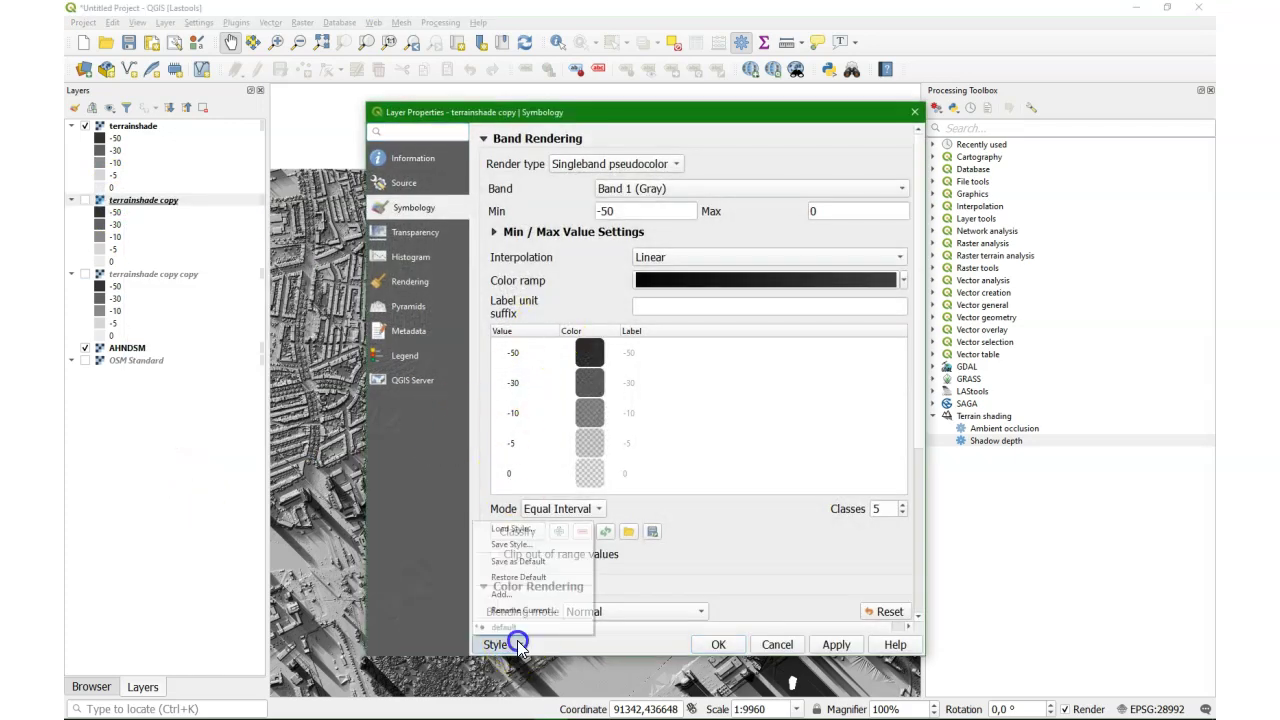
left_click(512, 529)
left_click(540, 237)
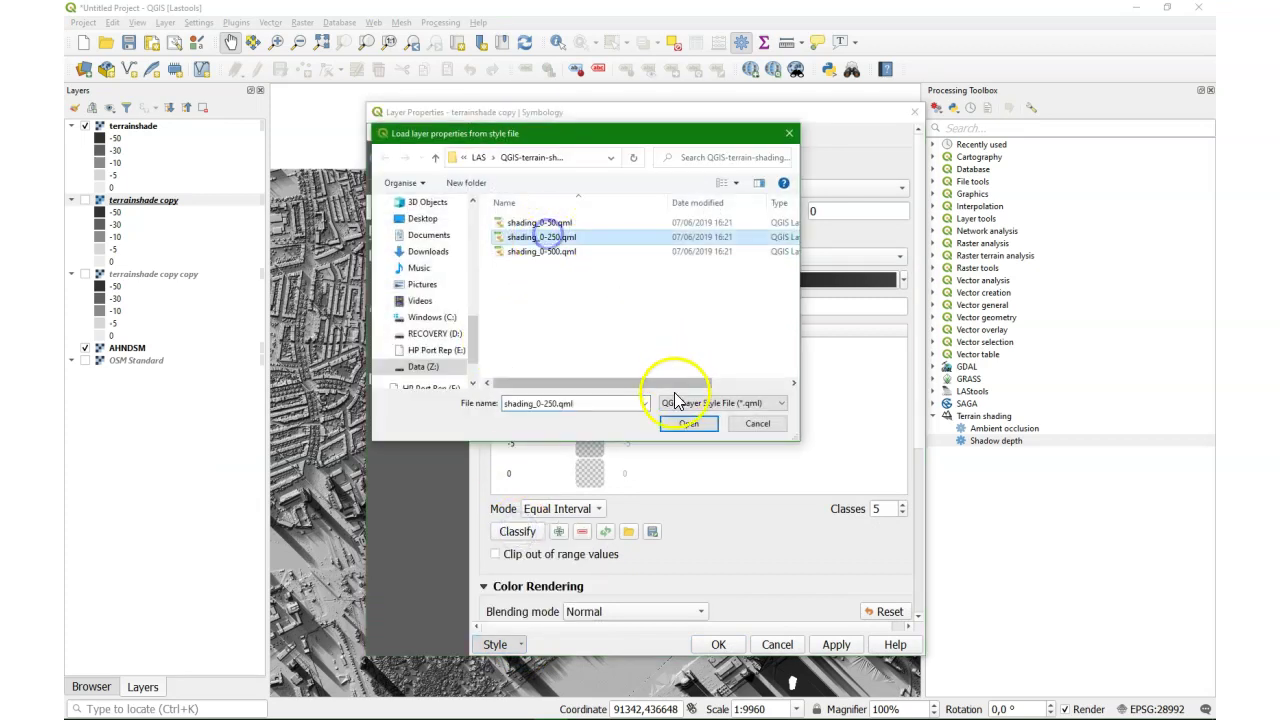
left_click(688, 423)
left_click(718, 644)
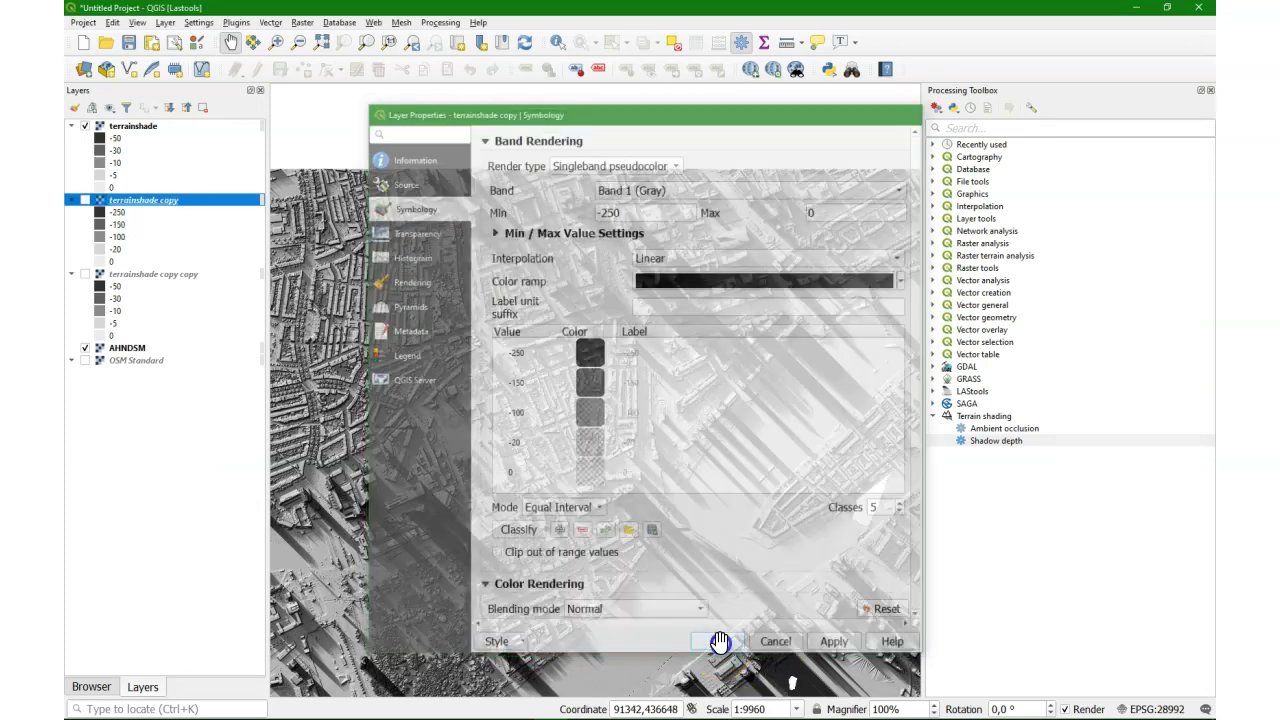
left_click(85, 200)
left_click(85, 126)
left_click(85, 126)
left_click(85, 200)
Style terrainshade copy copy with shading_0-500.qml and compare it against the original.
right_click(131, 274)
left_click(190, 537)
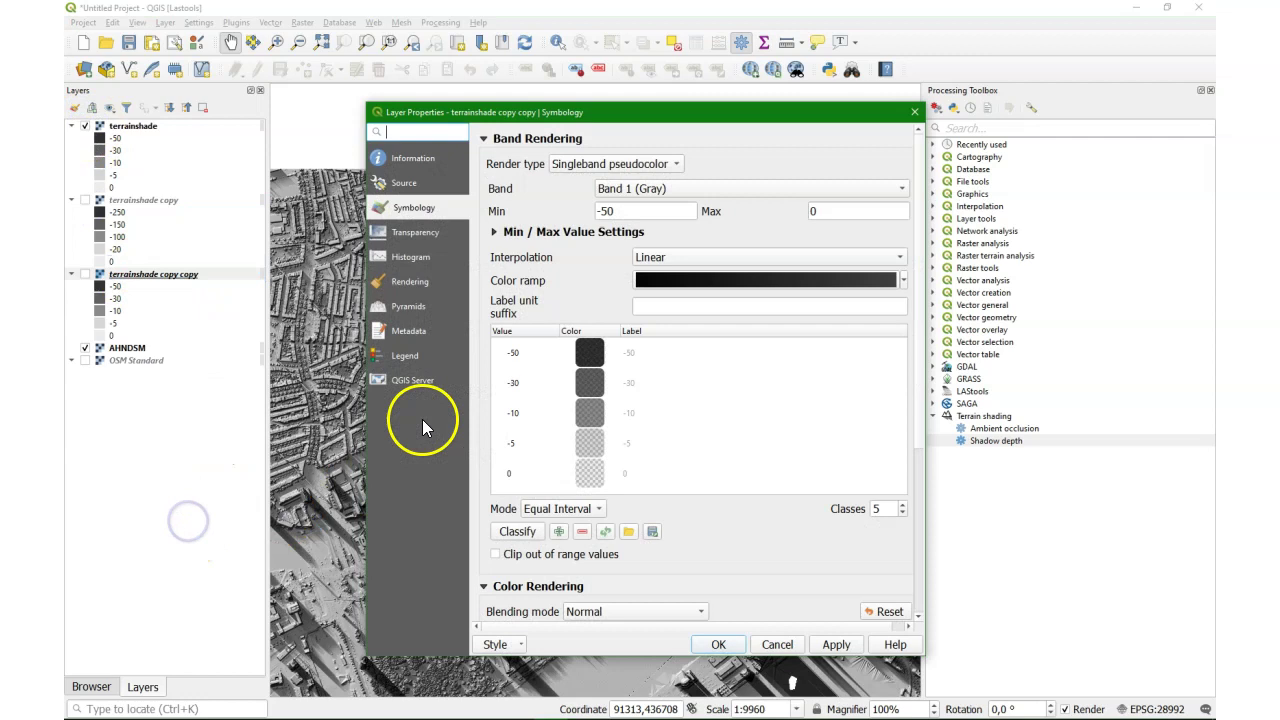
left_click(495, 644)
left_click(508, 529)
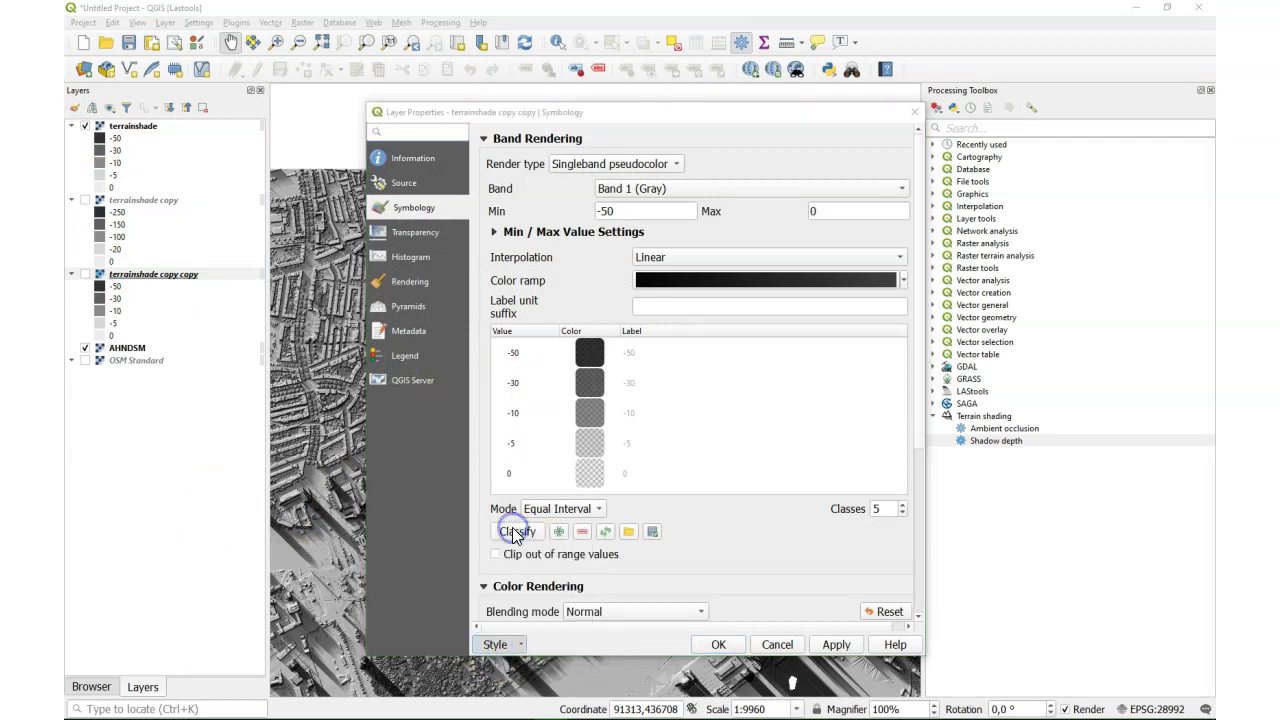
left_click(535, 252)
left_click(689, 423)
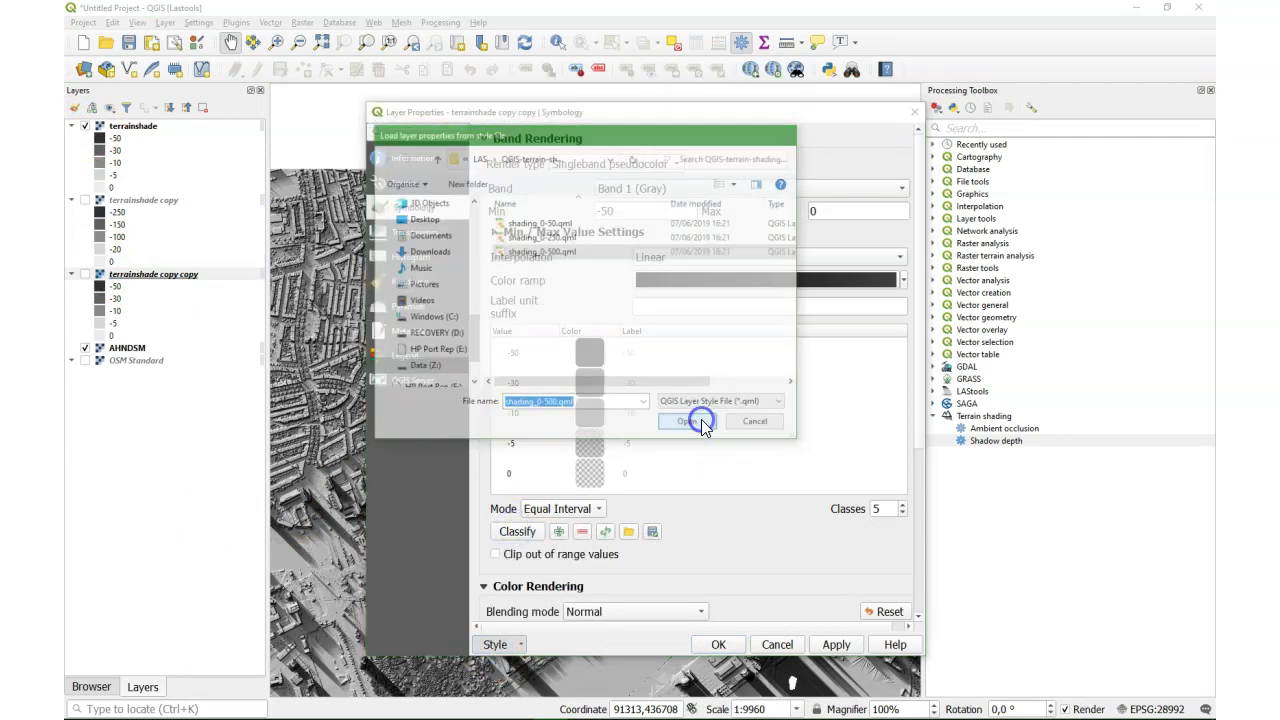
left_click(719, 646)
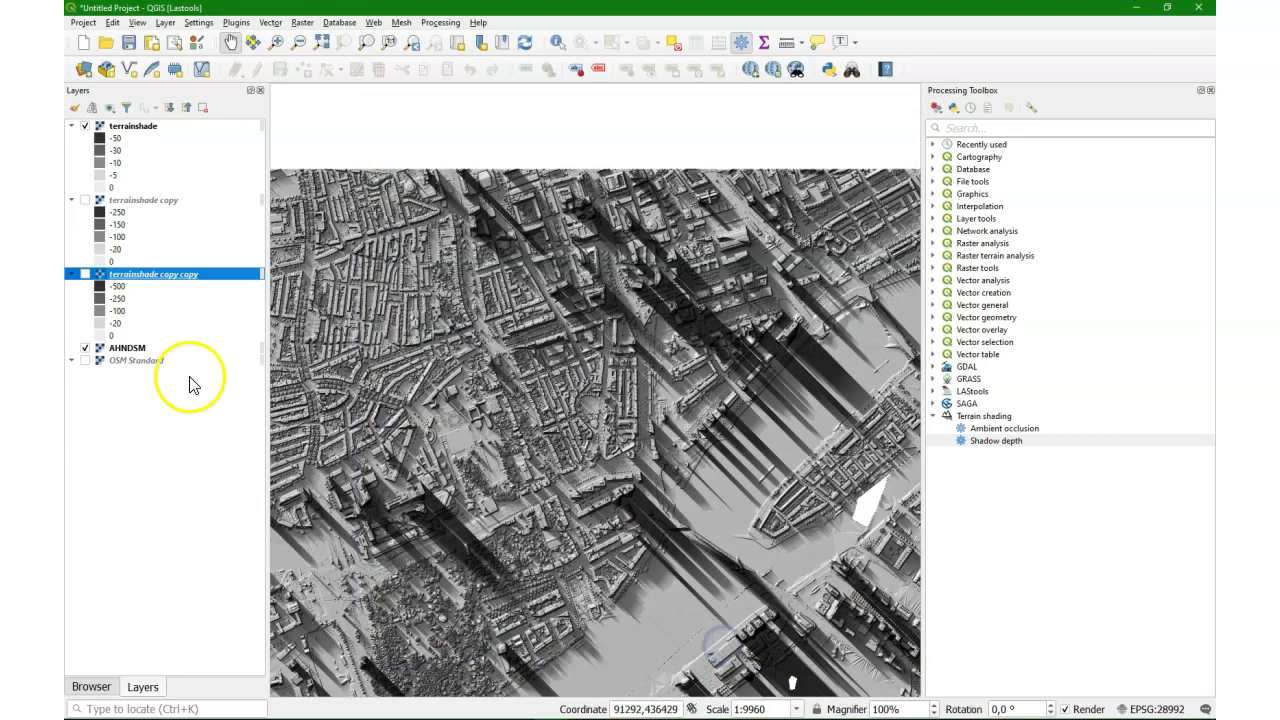
left_click(85, 274)
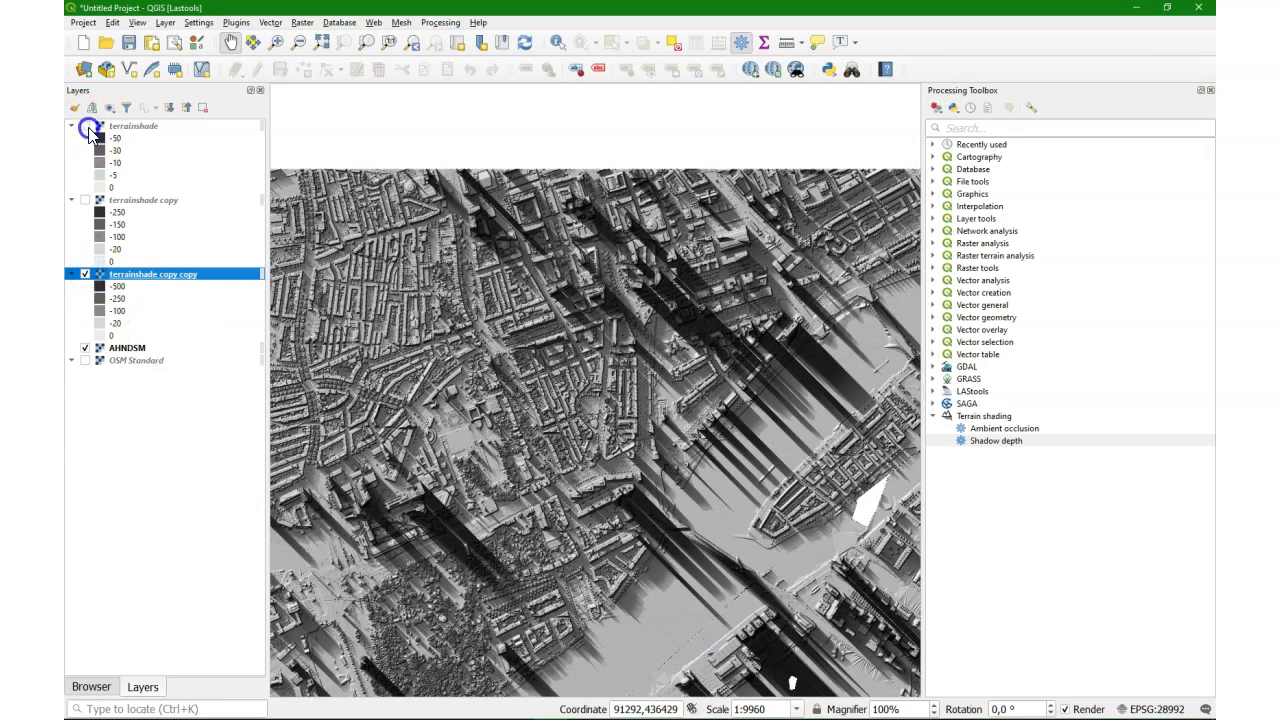
left_click(85, 126)
left_click(85, 274)
left_click(85, 127)
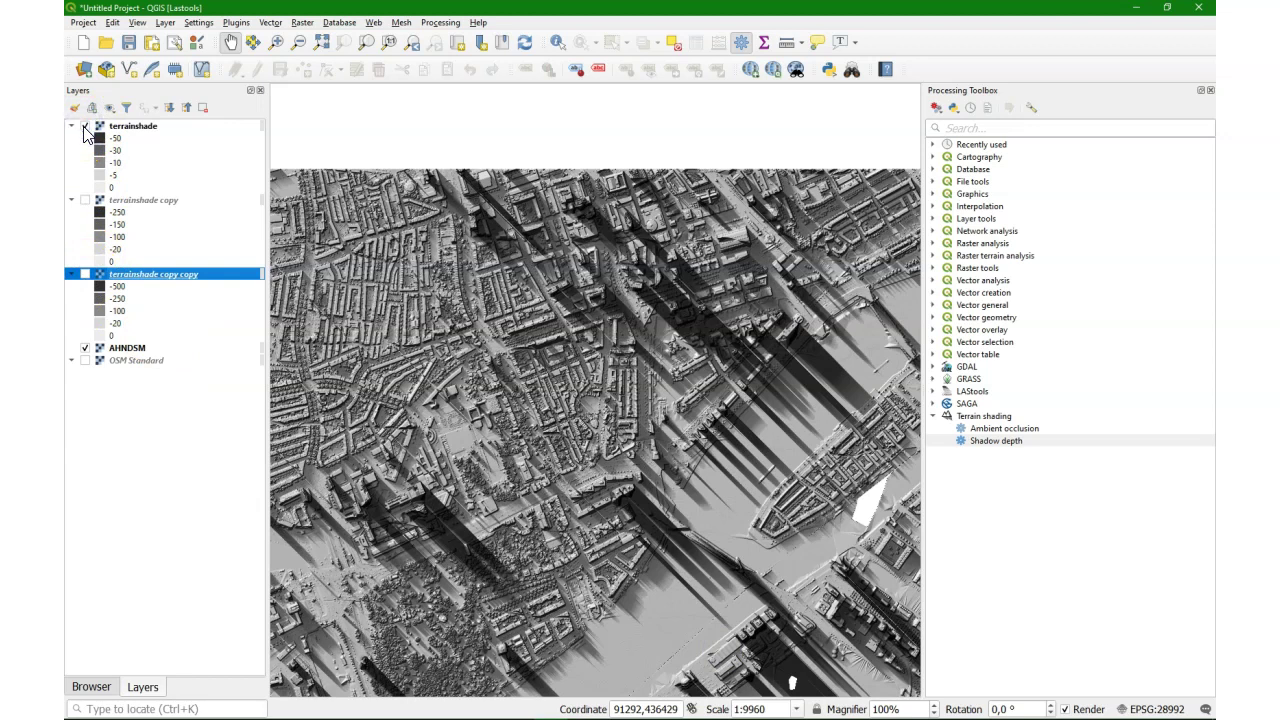
Create a new 3D Map 1 view, floating and enlarged over the map.
left_click(137, 22)
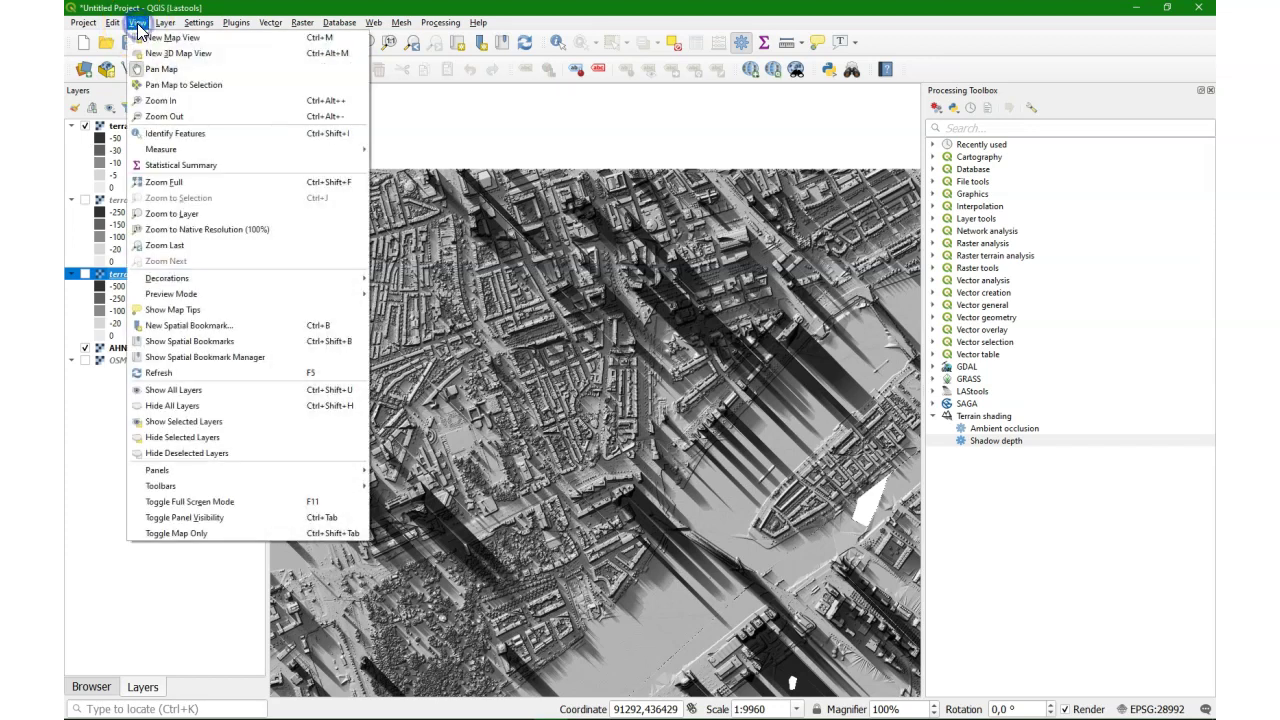
left_click(157, 55)
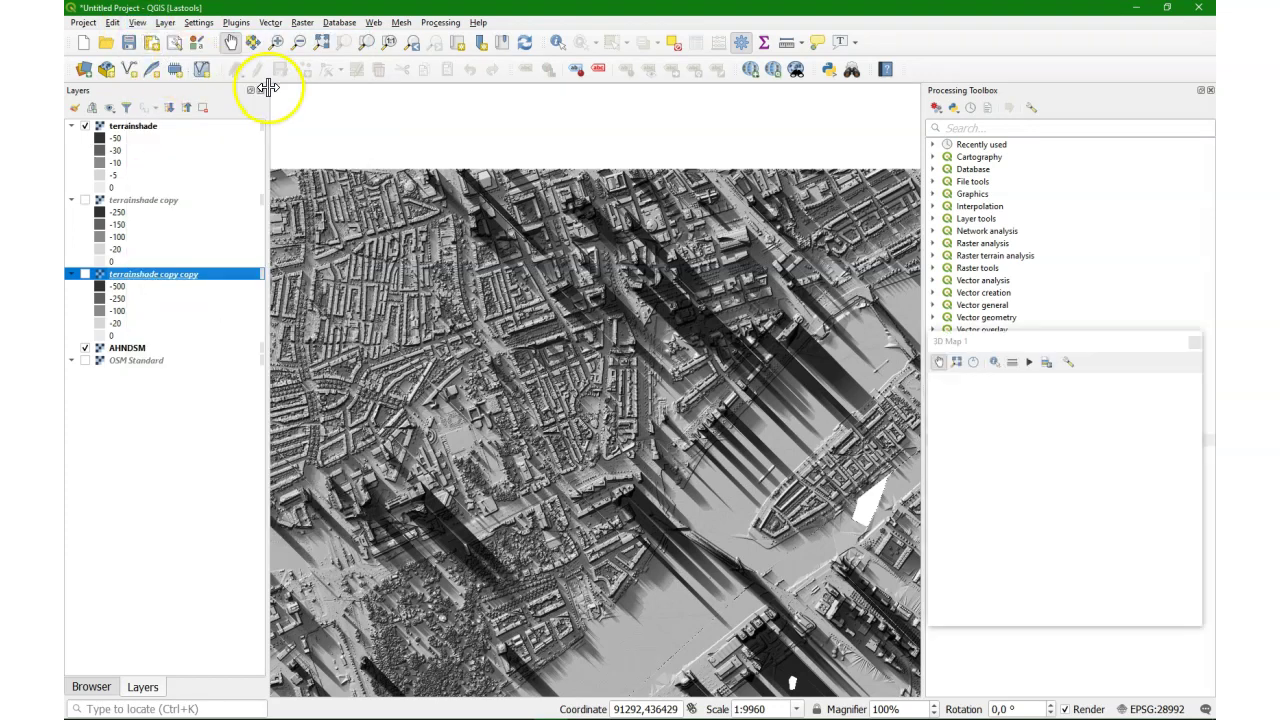
left_click_drag(1024, 343, 422, 220)
left_click_drag(597, 496, 871, 663)
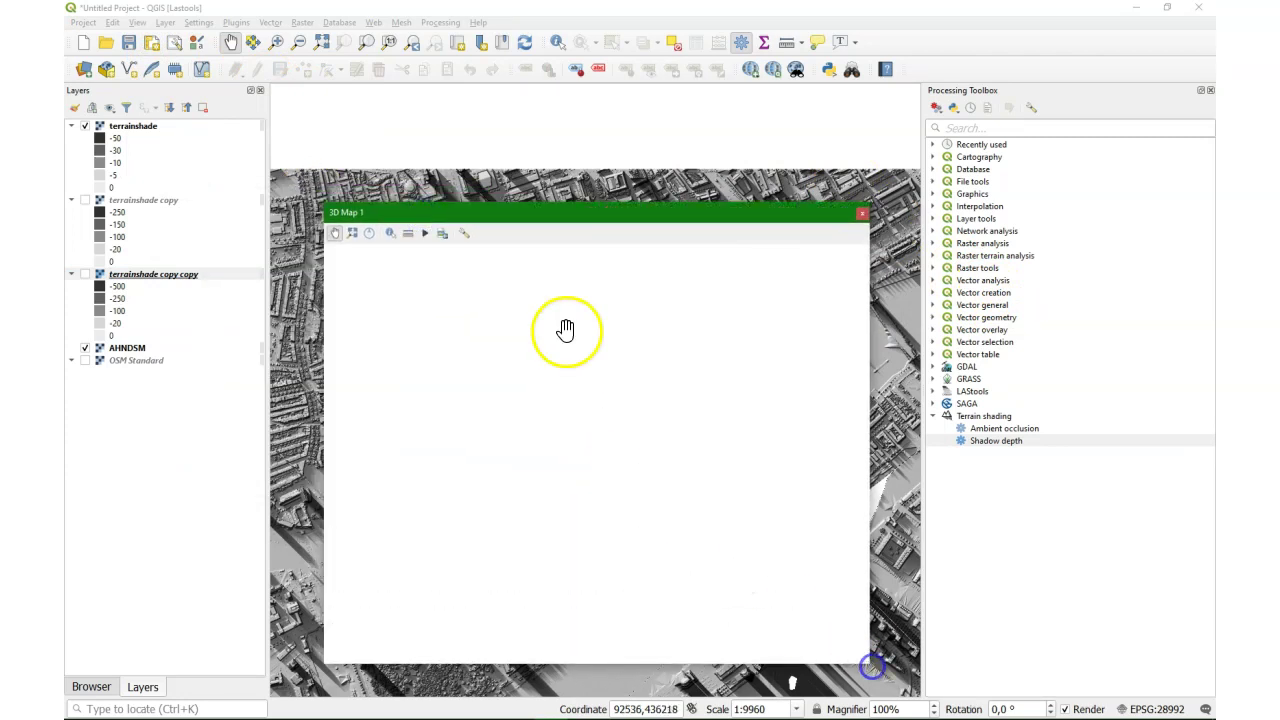
Set the 3D terrain type to DEM (Raster layer) with AHNDSM as elevation.
left_click(464, 233)
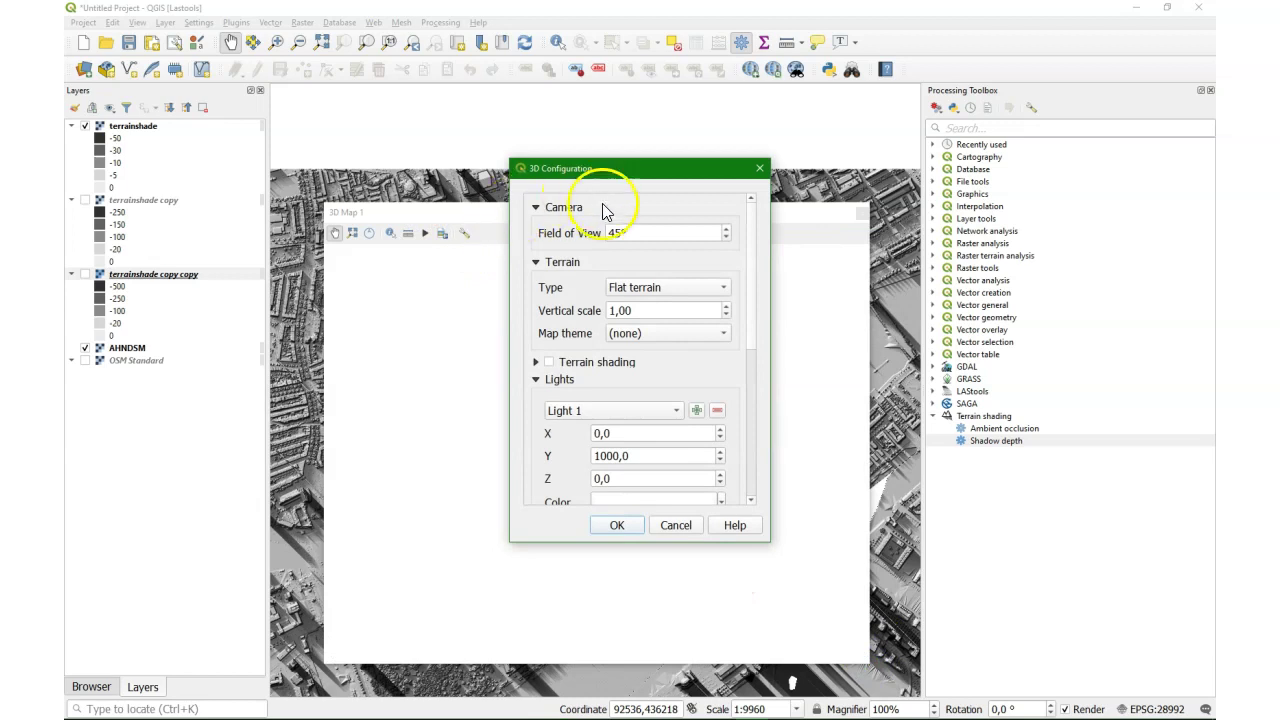
left_click(716, 290)
left_click(708, 307)
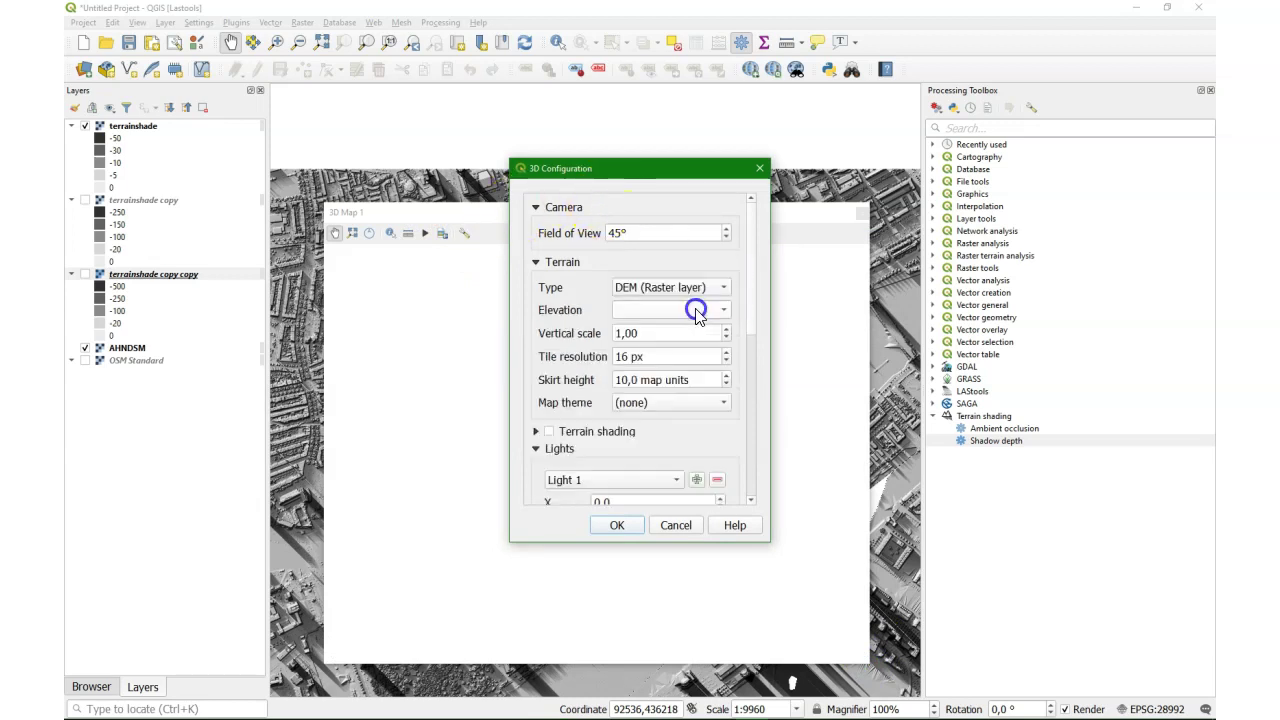
left_click(712, 311)
left_click(698, 329)
Set tile resolution to 256 px and maximum screen error to 1,0 px, then apply.
double_click(630, 356)
type("256")
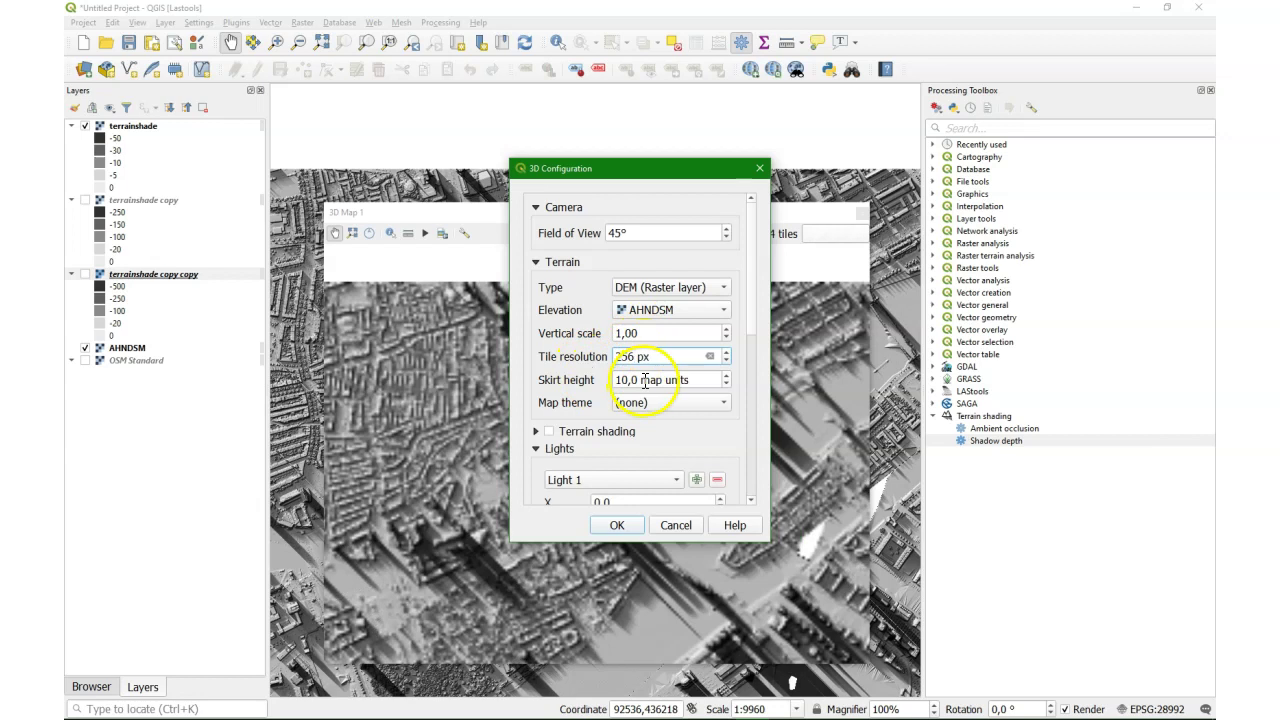
left_click(697, 379)
scroll(565, 424, "down", 5)
scroll(534, 403, "down", 5)
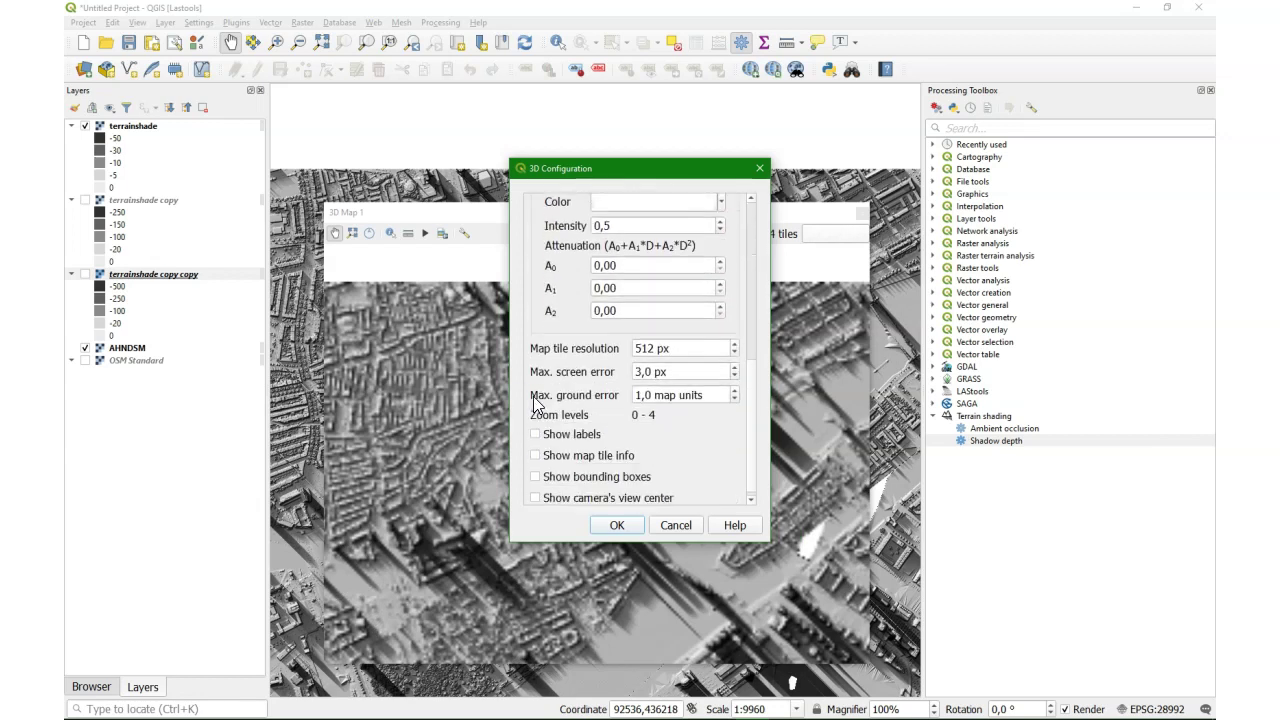
double_click(637, 372)
type("1")
scroll(686, 440, "down", 1)
left_click(617, 525)
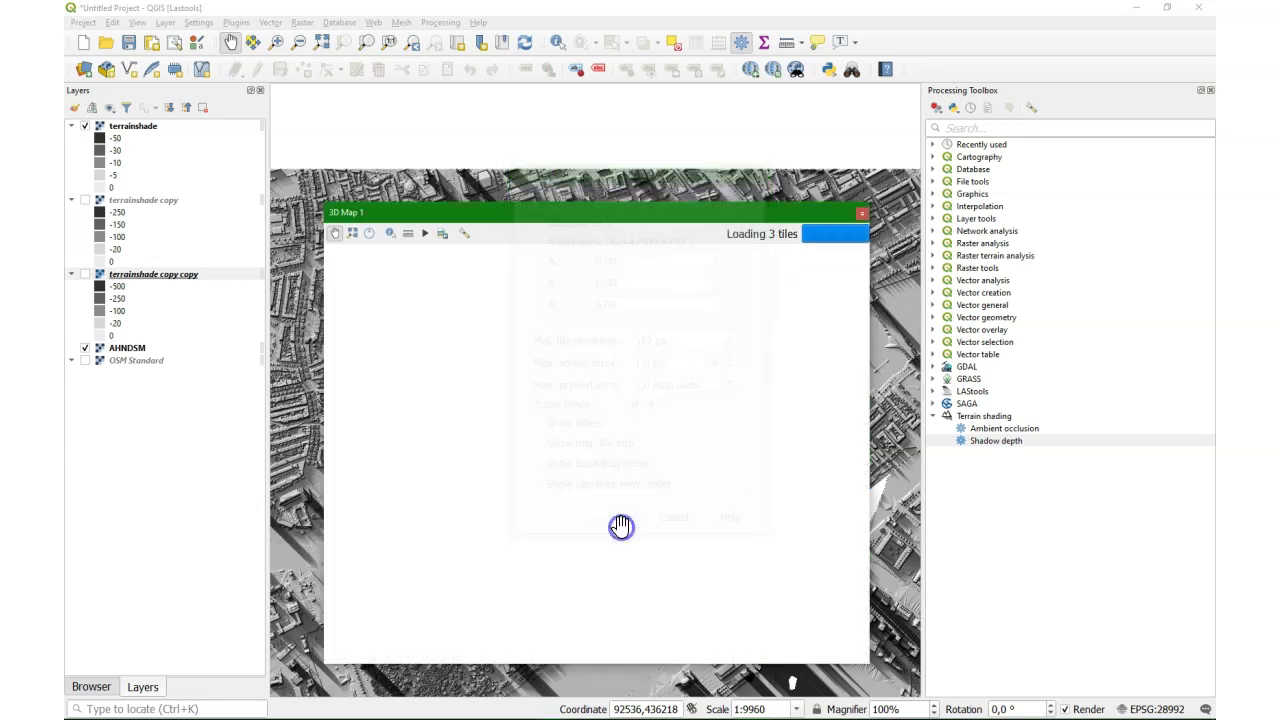
Tilt and rotate the 3D camera into an oblique view of Rotterdam's raised DSM buildings.
left_click_drag(560, 363, 543, 466)
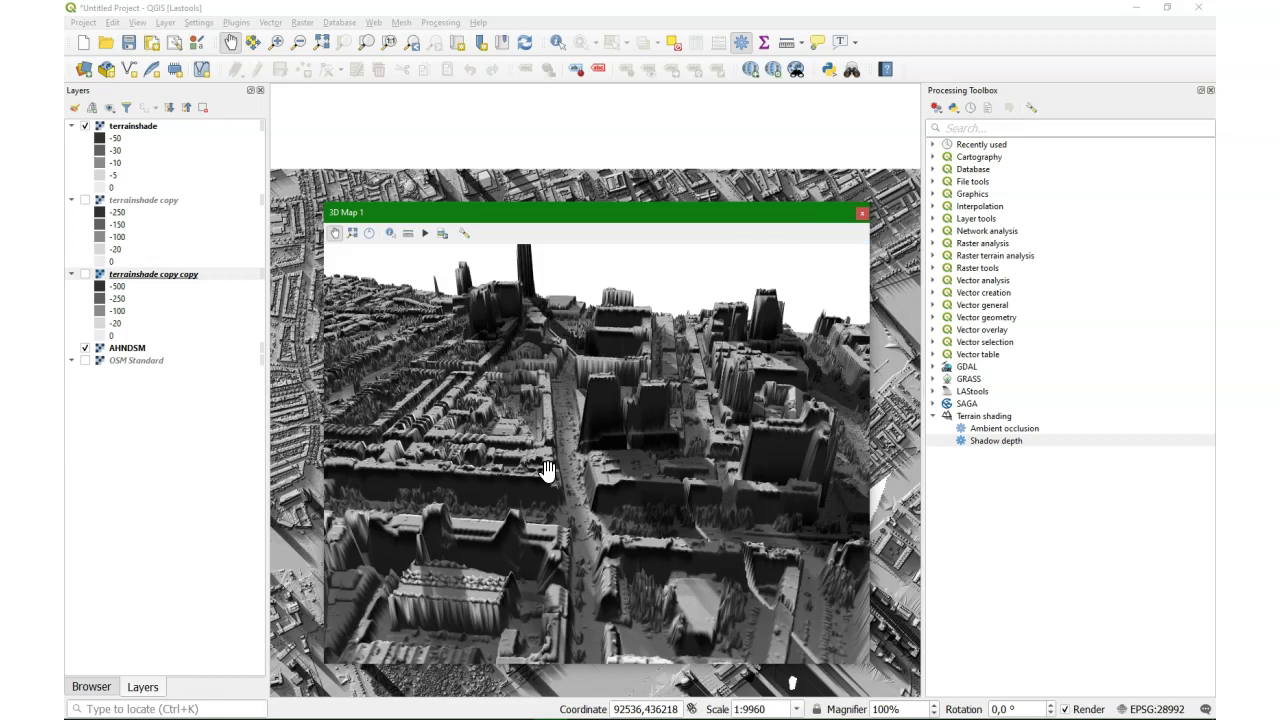
left_click_drag(547, 470, 496, 509)
left_click_drag(720, 494, 455, 396)
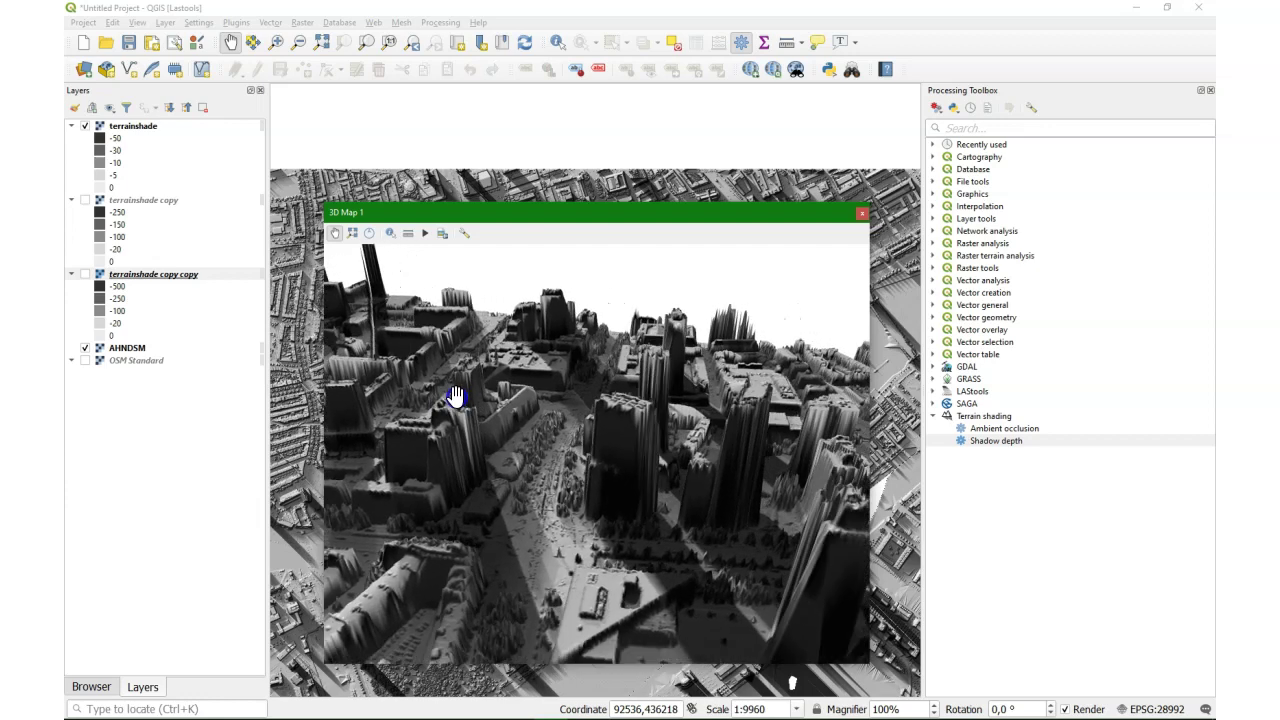
left_click_drag(674, 400, 751, 414)
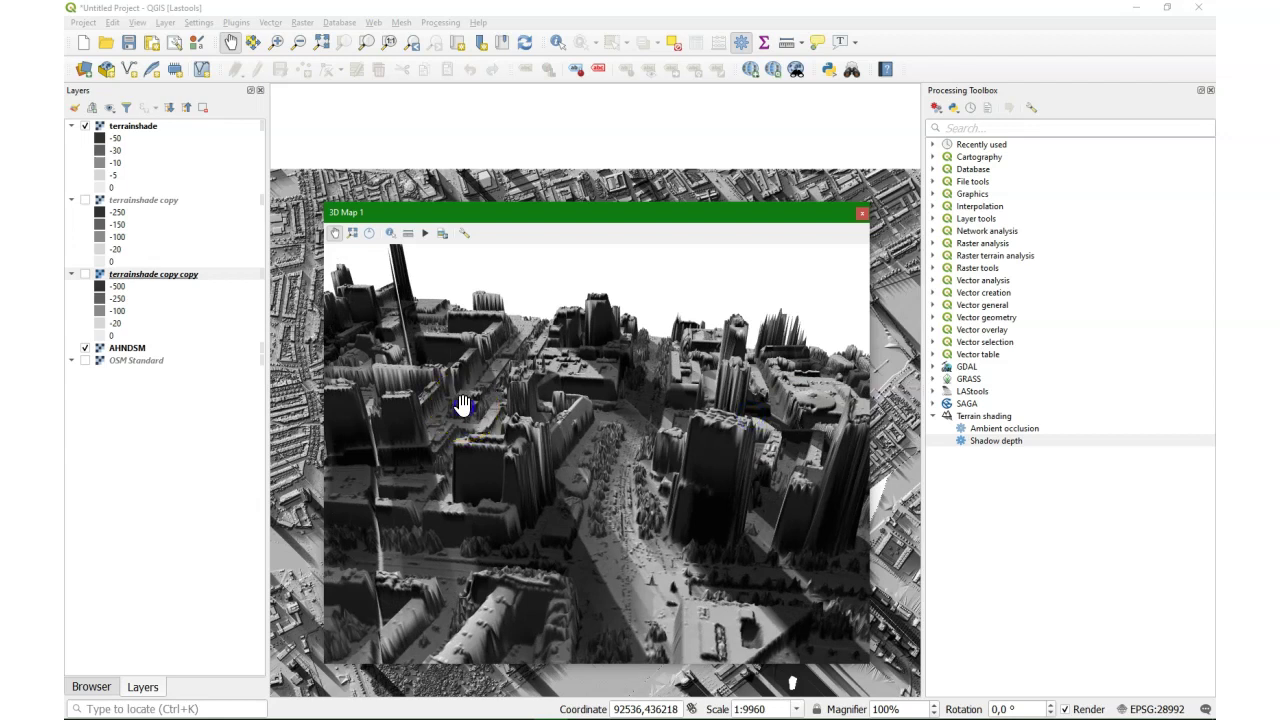
left_click_drag(462, 404, 580, 460)
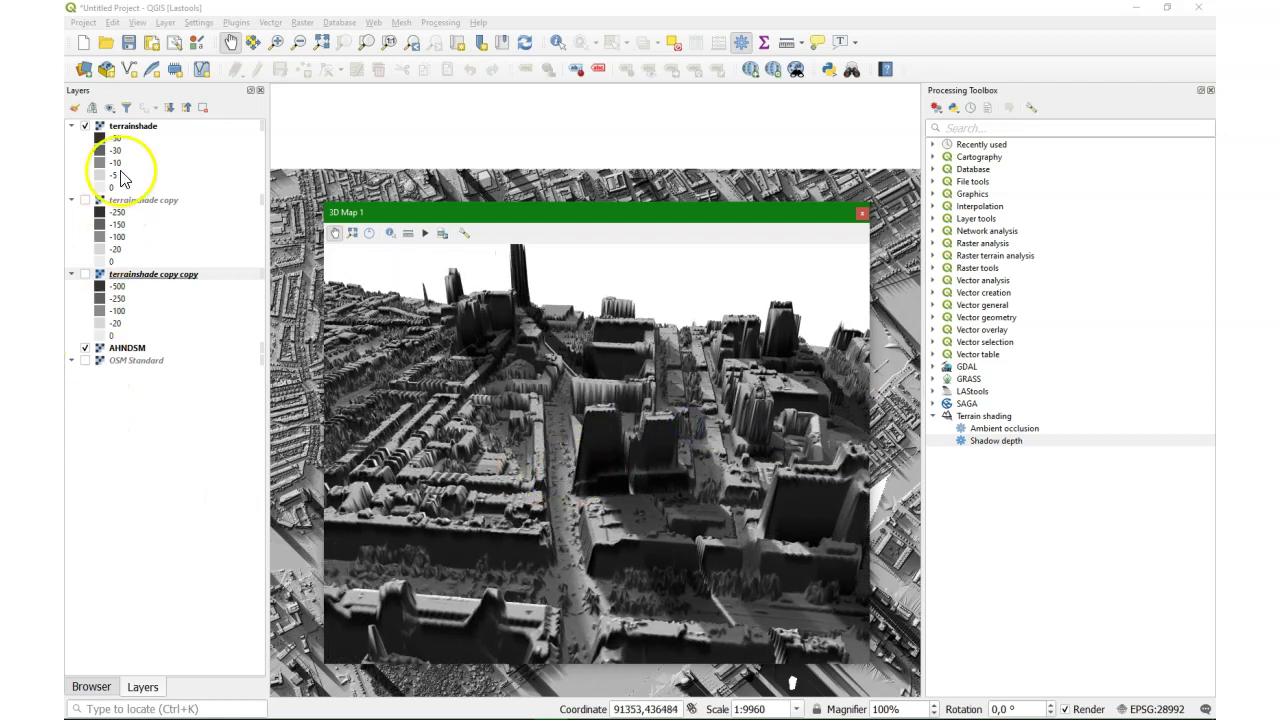
Search the Plugin Manager for 'pdok', enable PDOK services plugin, and dismiss its load error.
left_click(237, 22)
left_click(252, 38)
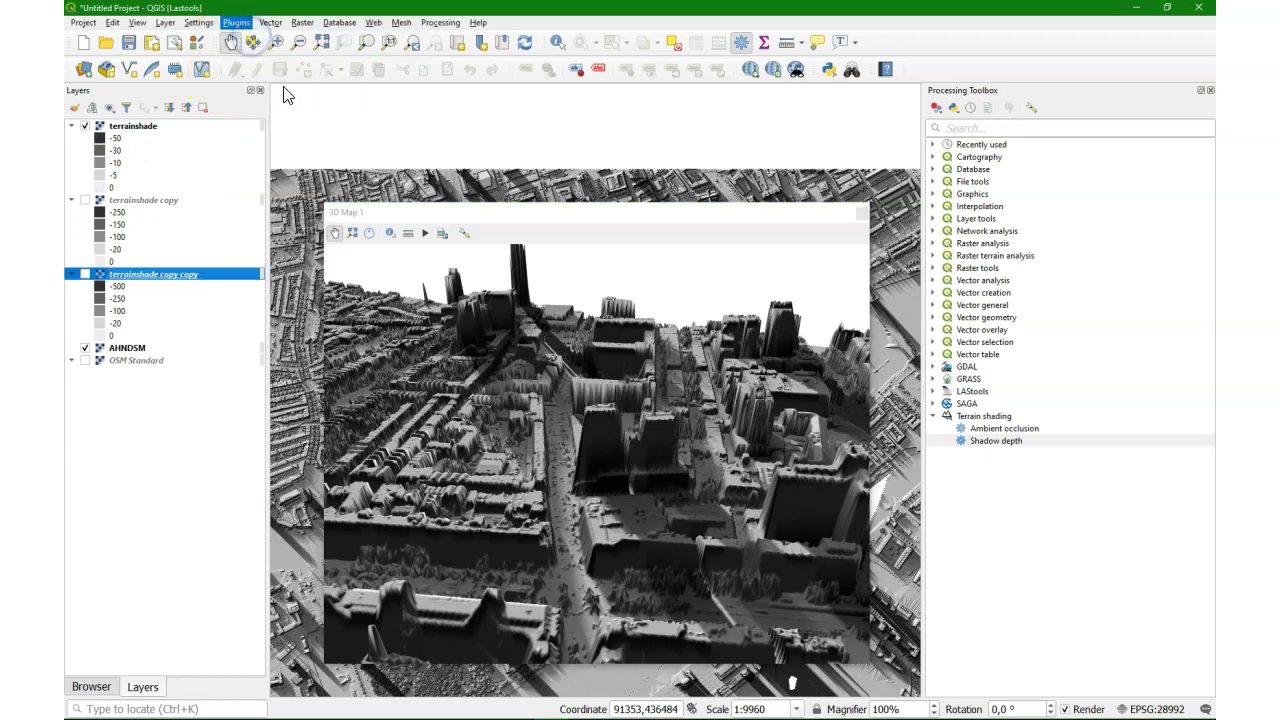
left_click_drag(580, 222, 515, 220)
type("pdoj")
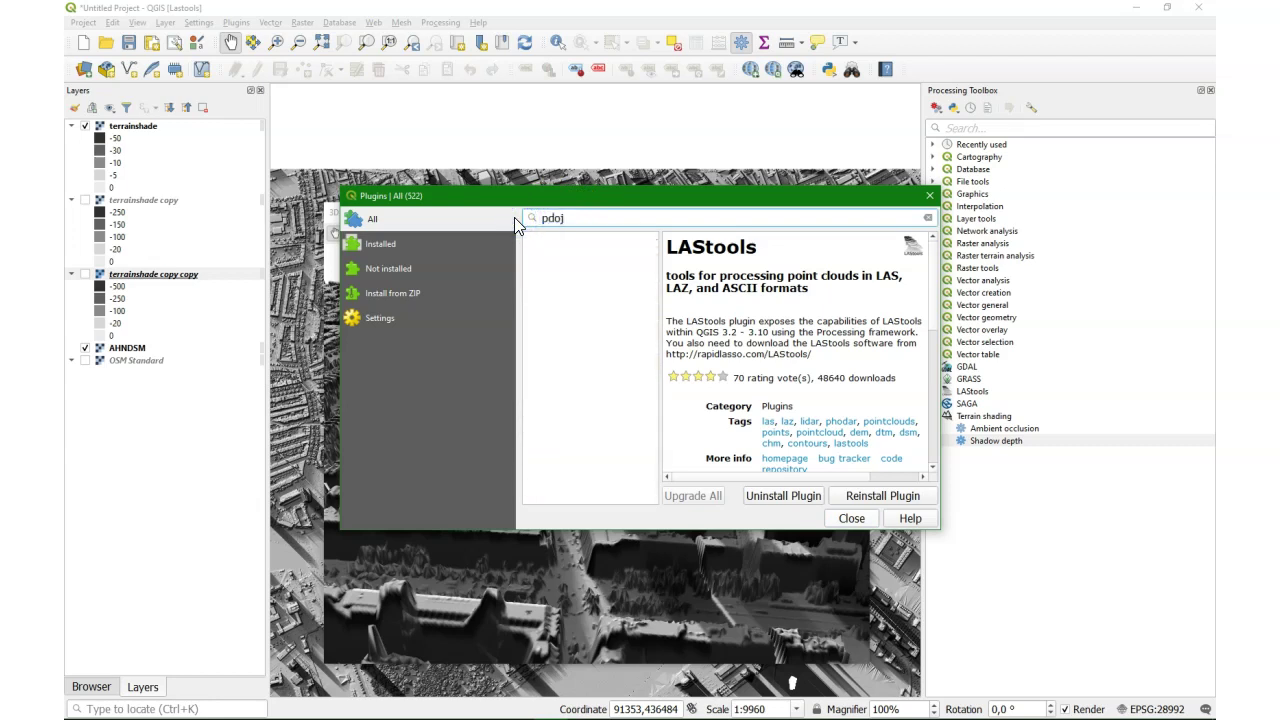
key("BackSpace")
type("k")
left_click(564, 279)
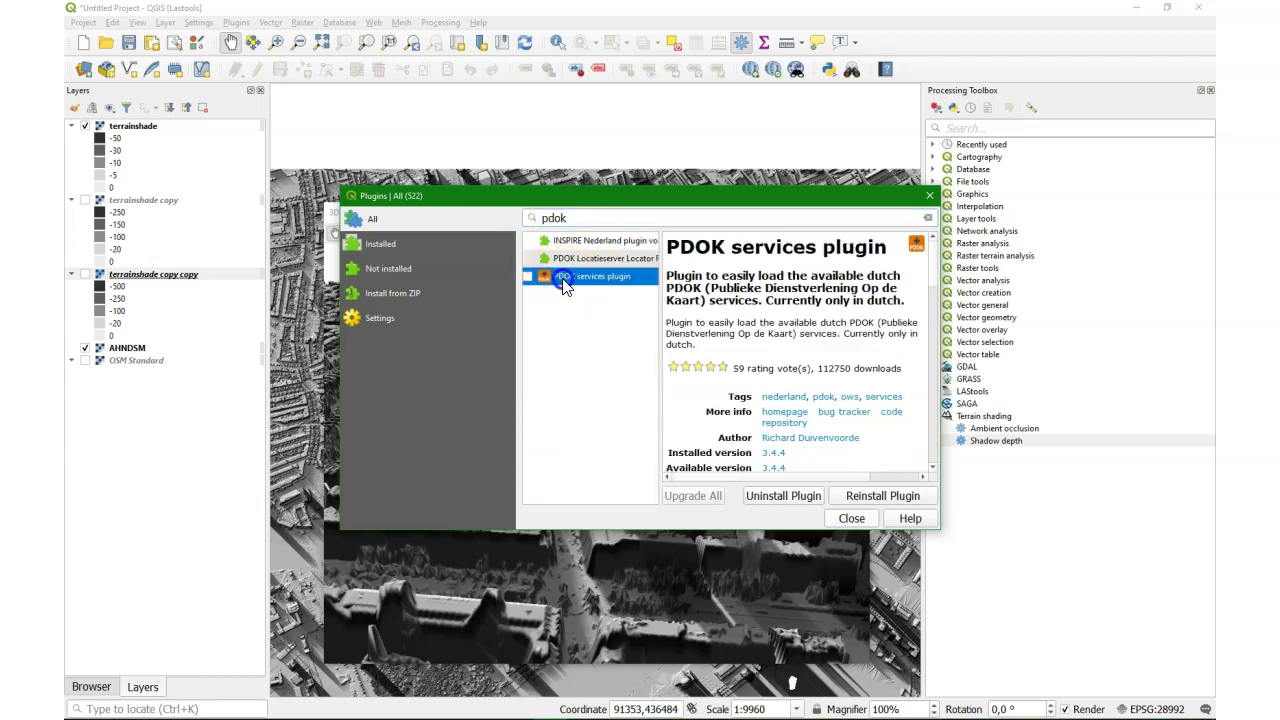
left_click(528, 276)
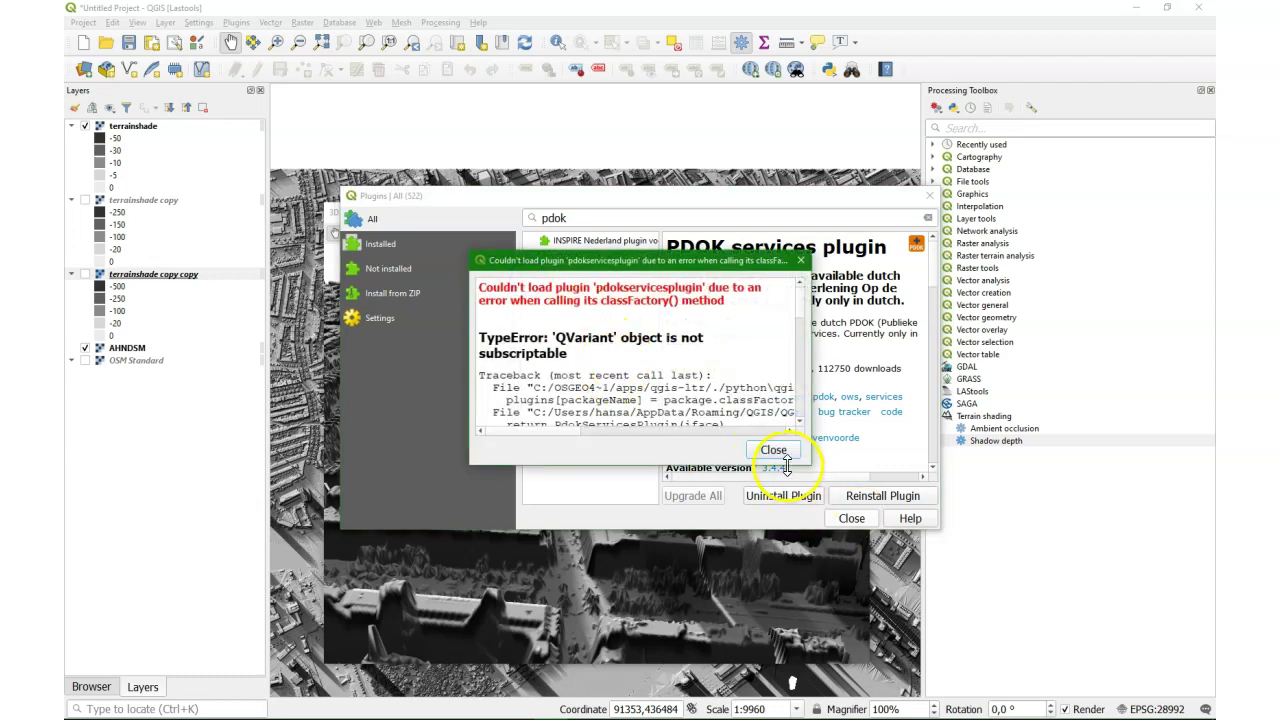
left_click(785, 463)
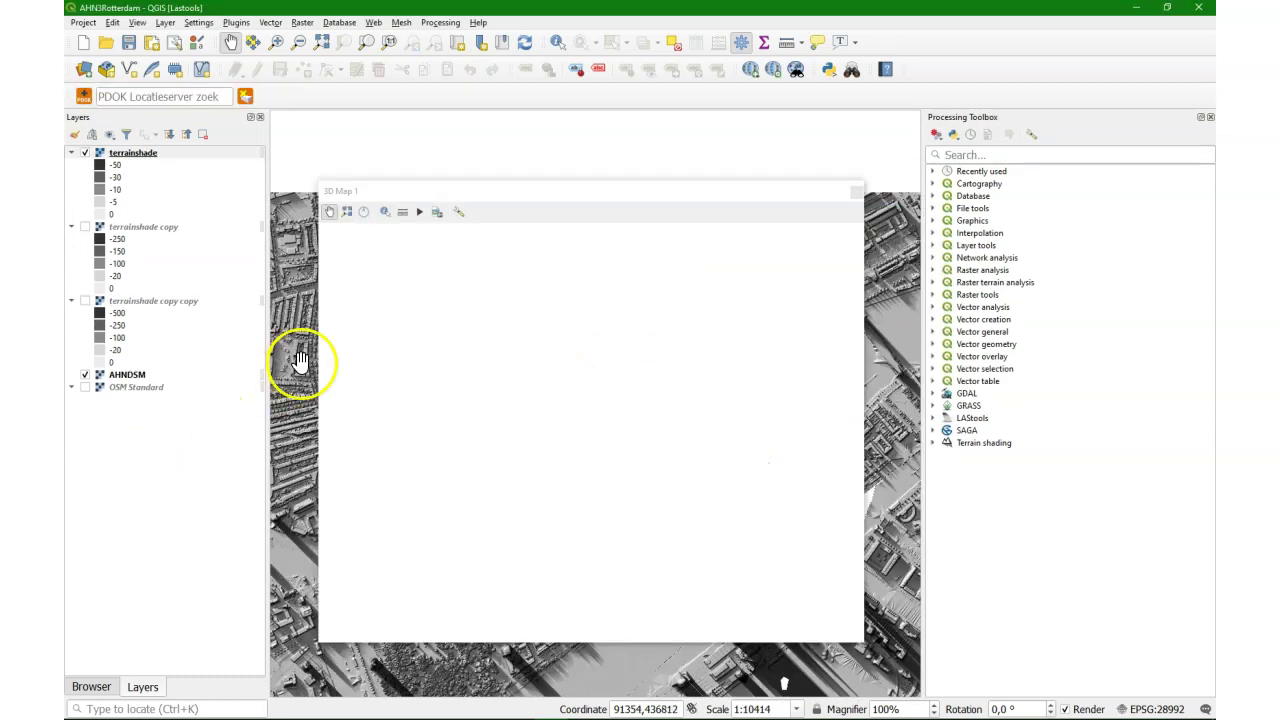
Load the PDOK Luchtfoto Actueel Ortho 25cm RGB aerial photo layer from PDOK services.
left_click(85, 96)
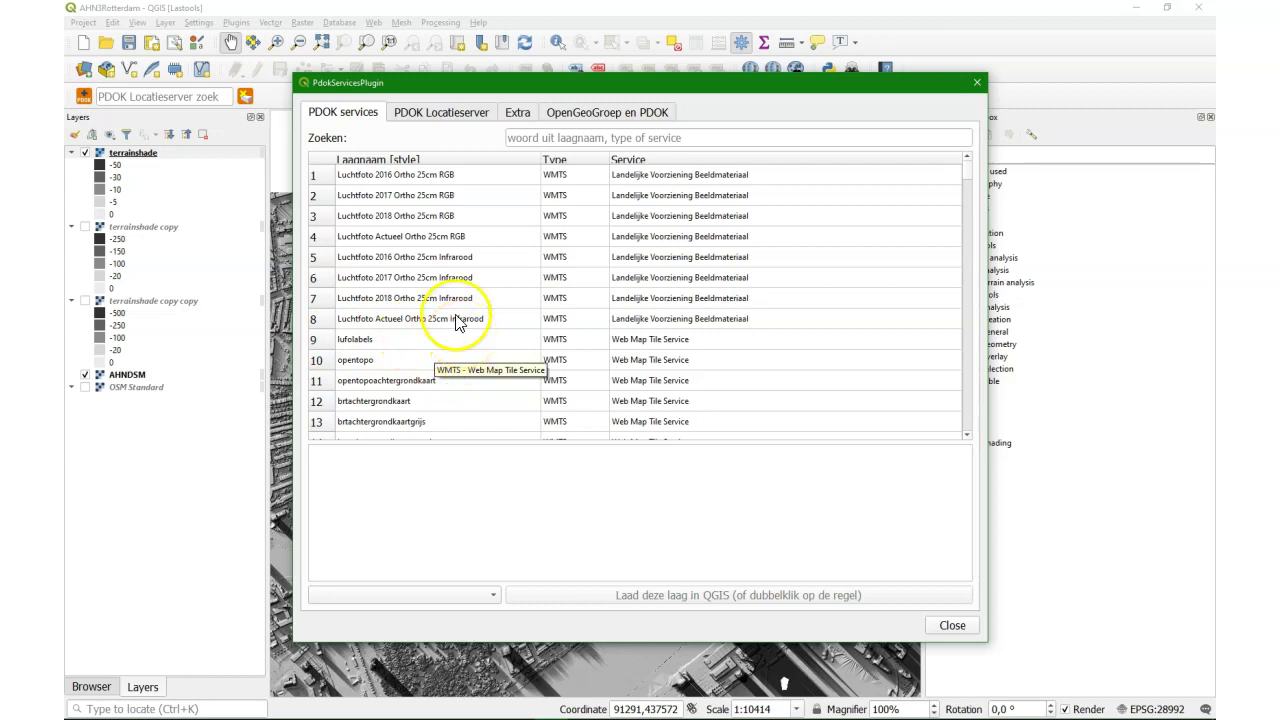
left_click(450, 238)
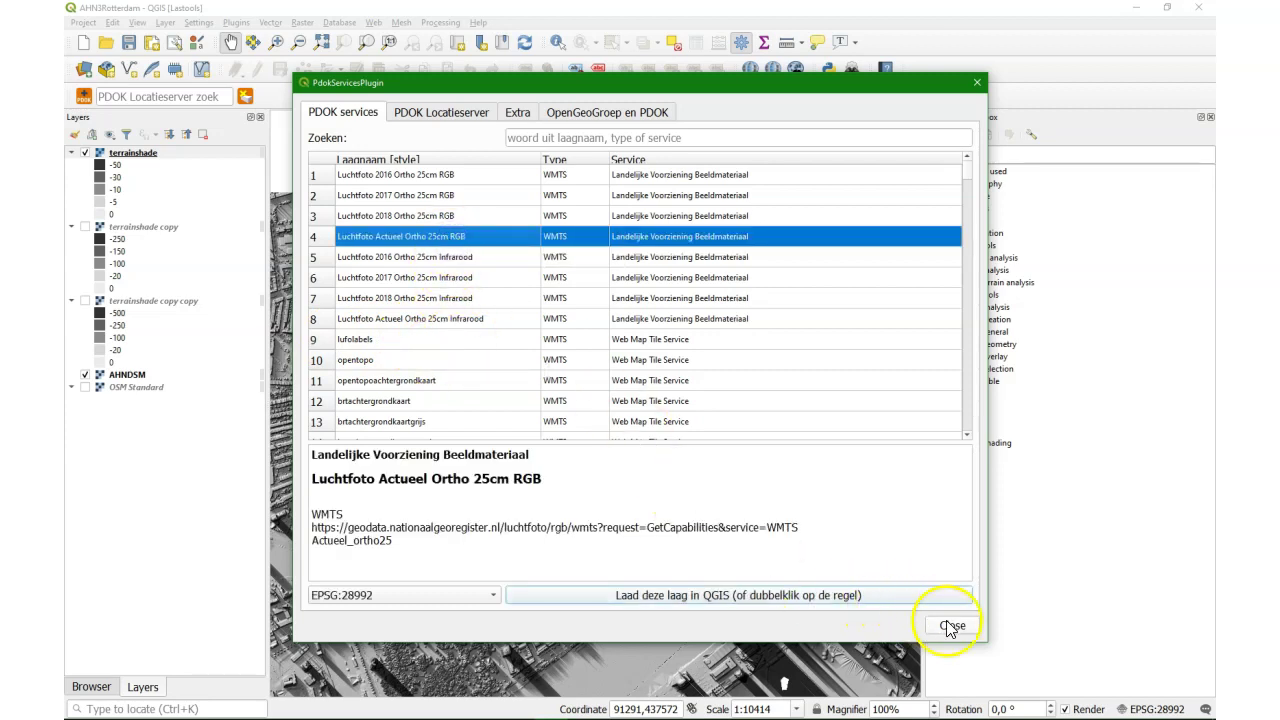
left_click(775, 598)
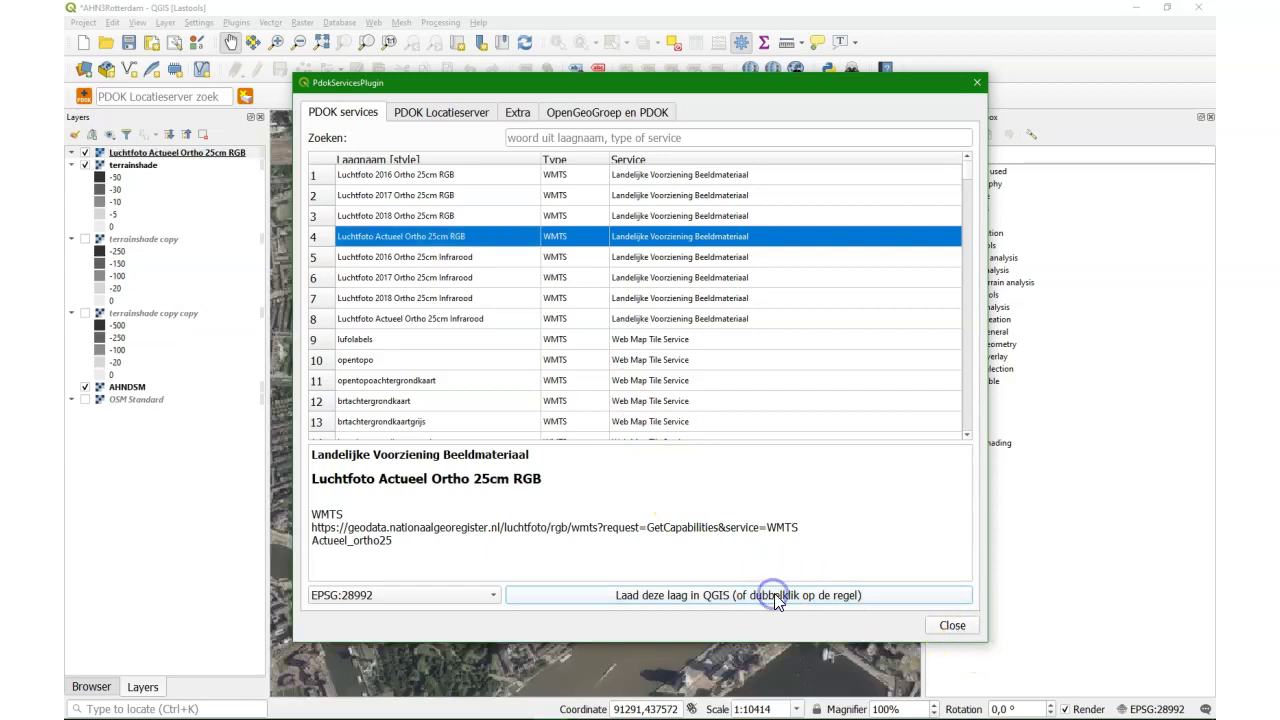
left_click(948, 625)
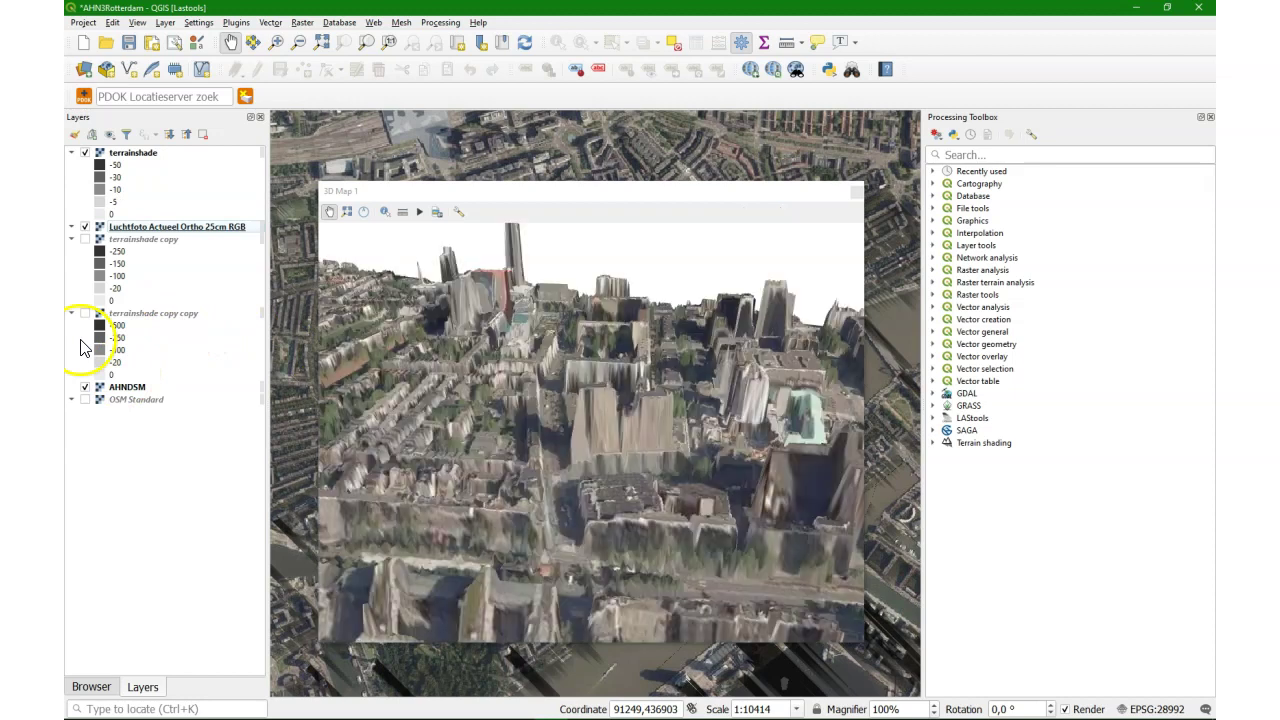
Pan, zoom and rotate the 3D view to close in on the high-rises along the Maas.
left_click_drag(556, 426, 679, 519)
left_click_drag(765, 445, 820, 413)
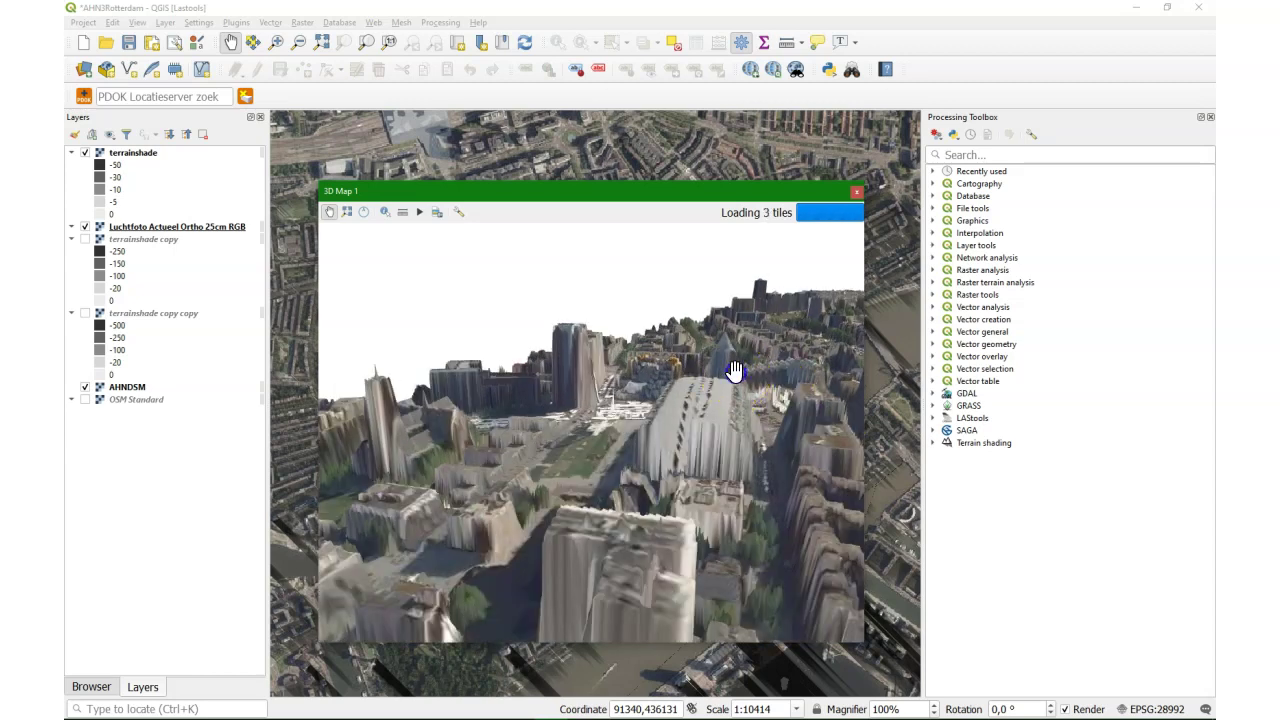
left_click_drag(735, 410, 682, 380)
left_click_drag(755, 459, 1000, 490)
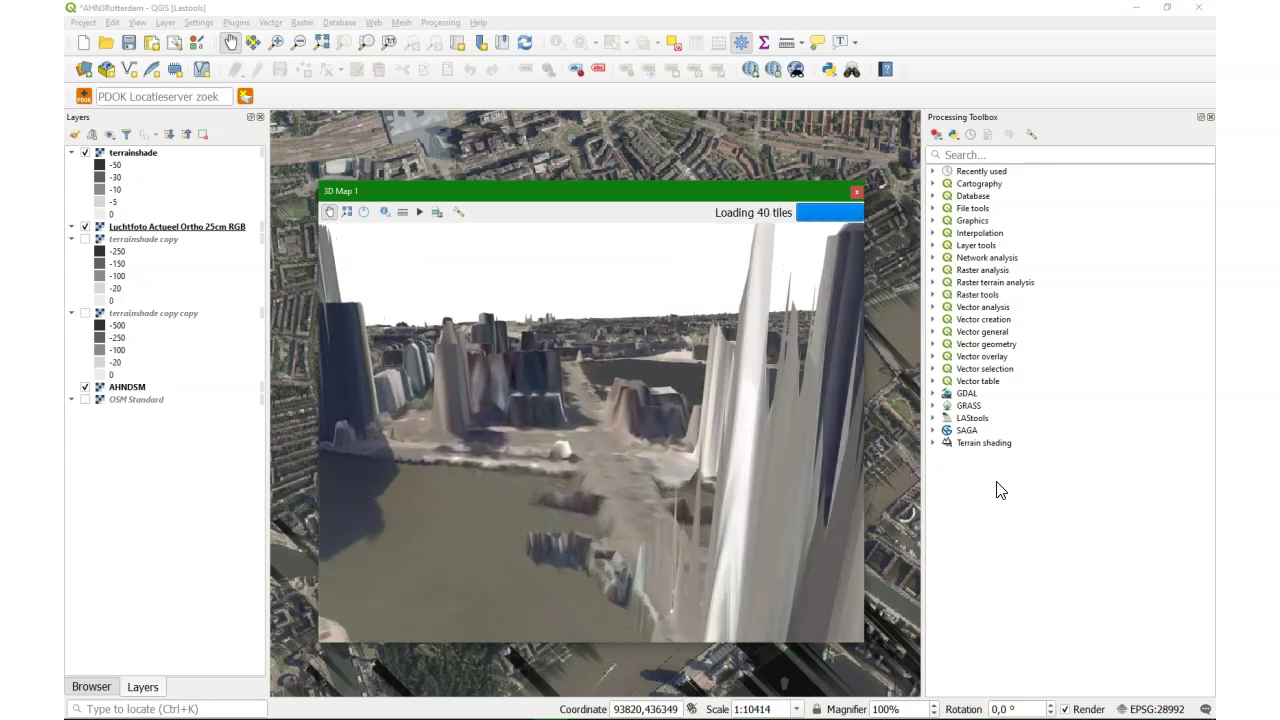
Switch the 3D map to a top-down aerial view, then tilt and zoom in among the towers.
left_click(978, 477)
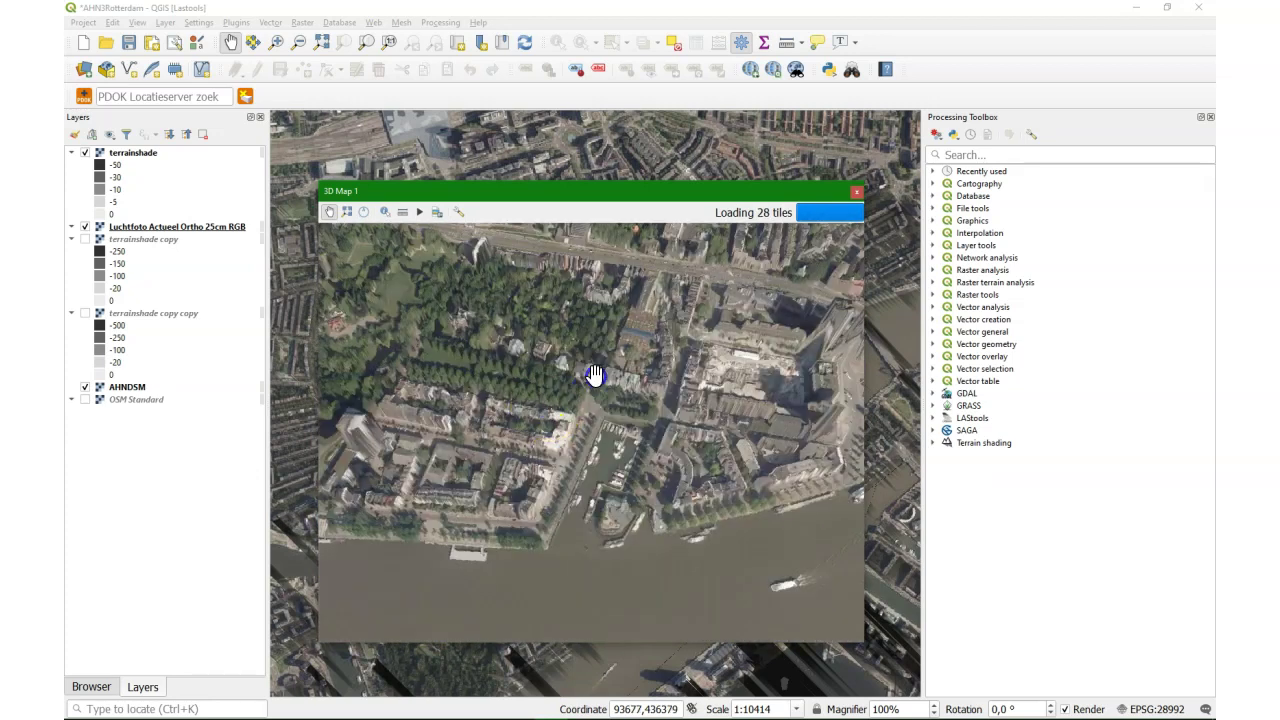
left_click_drag(720, 372, 750, 317)
left_click_drag(628, 288, 703, 536)
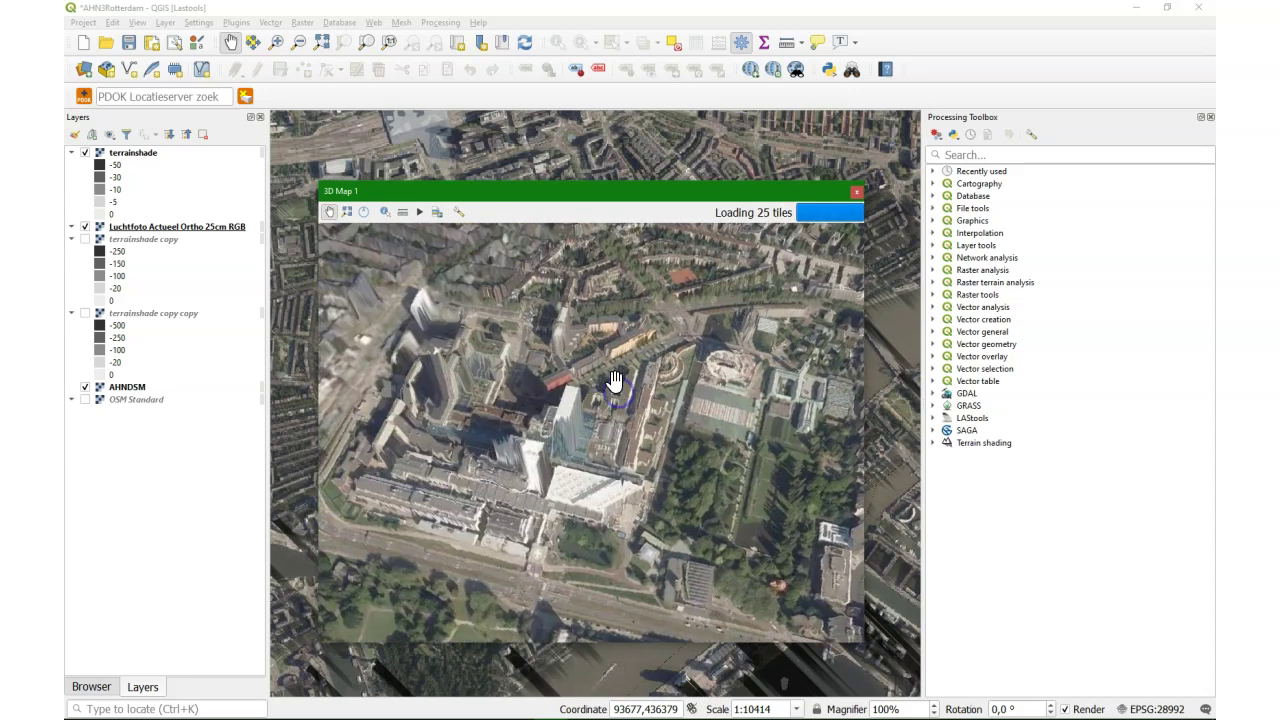
left_click(751, 400)
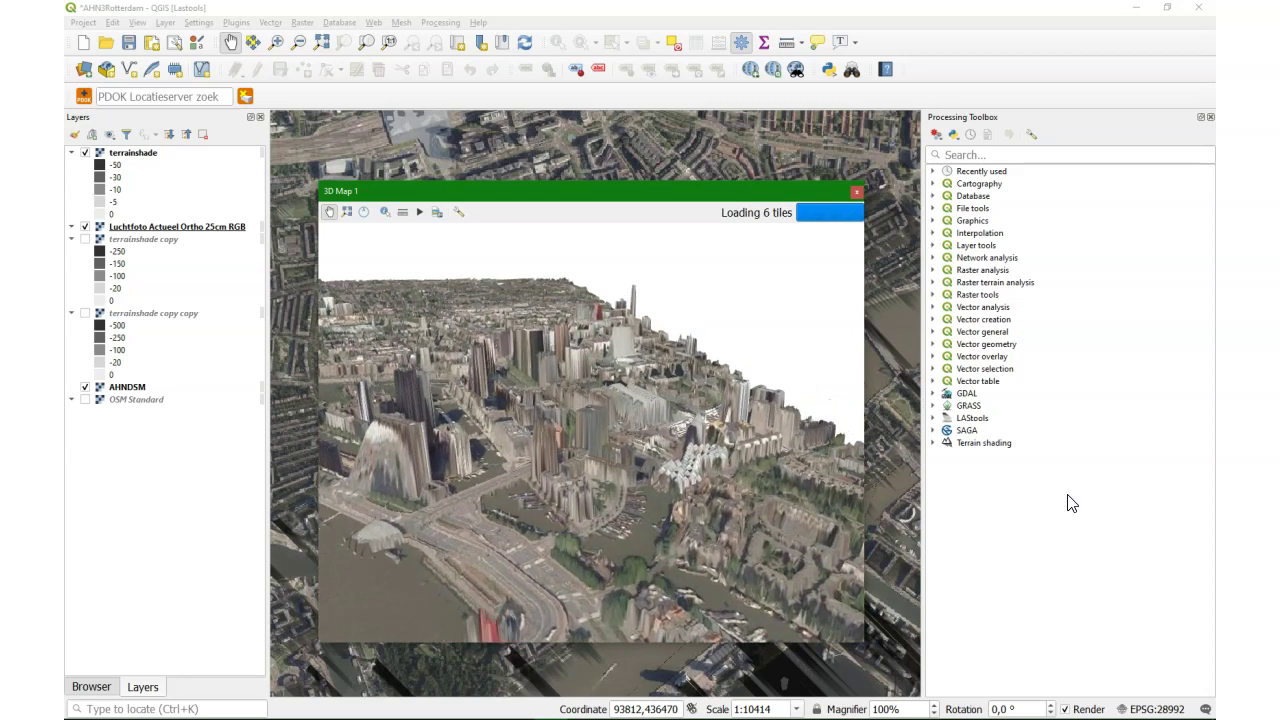
left_click(679, 500)
left_click_drag(692, 493, 724, 477)
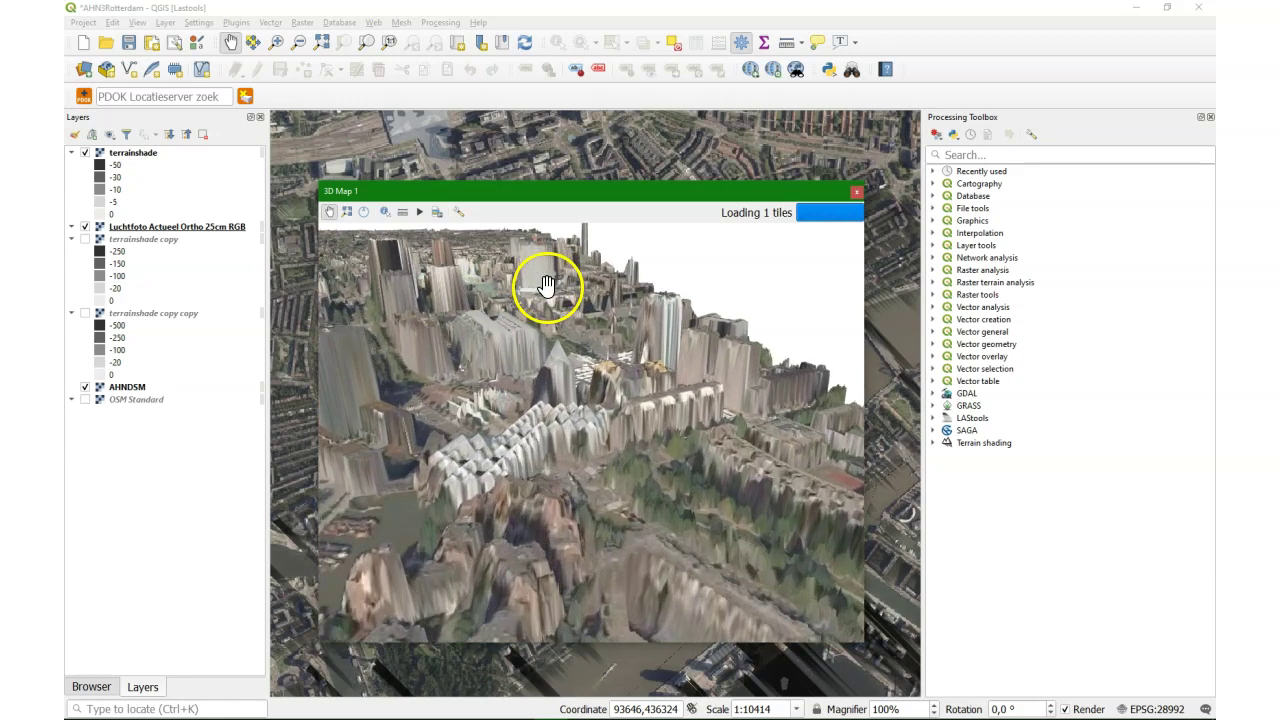
left_click_drag(547, 284, 523, 526)
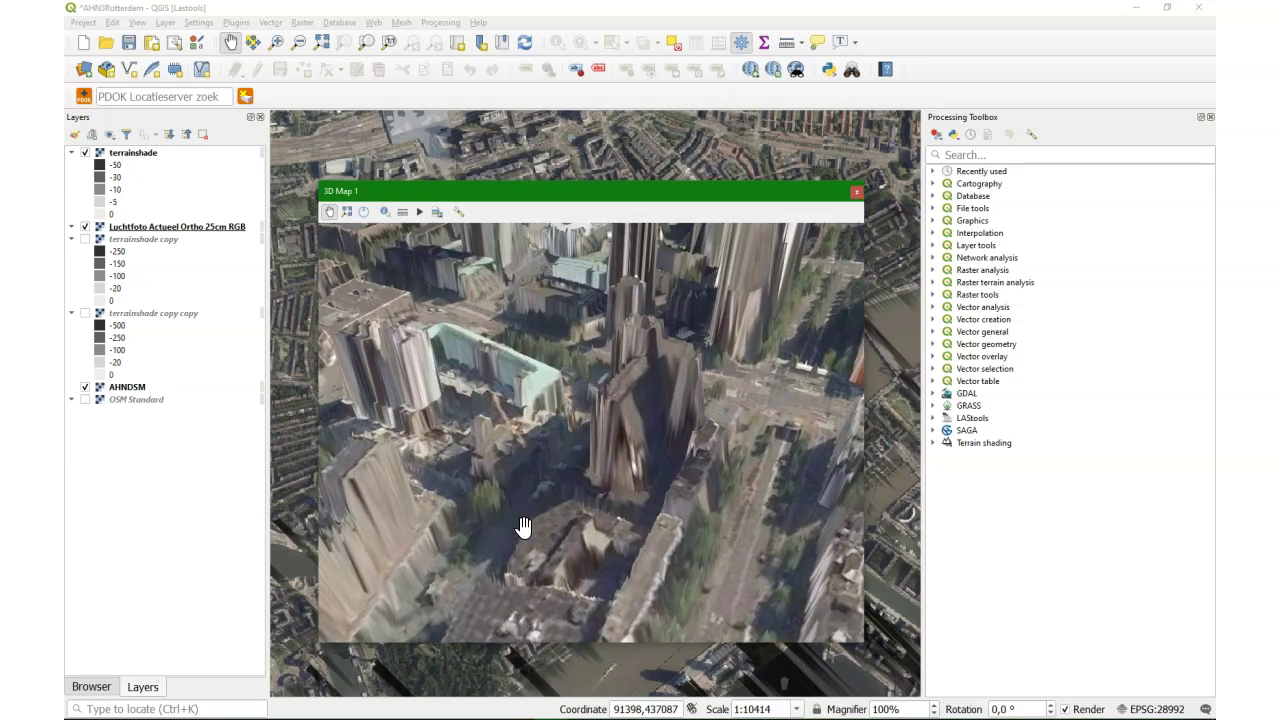